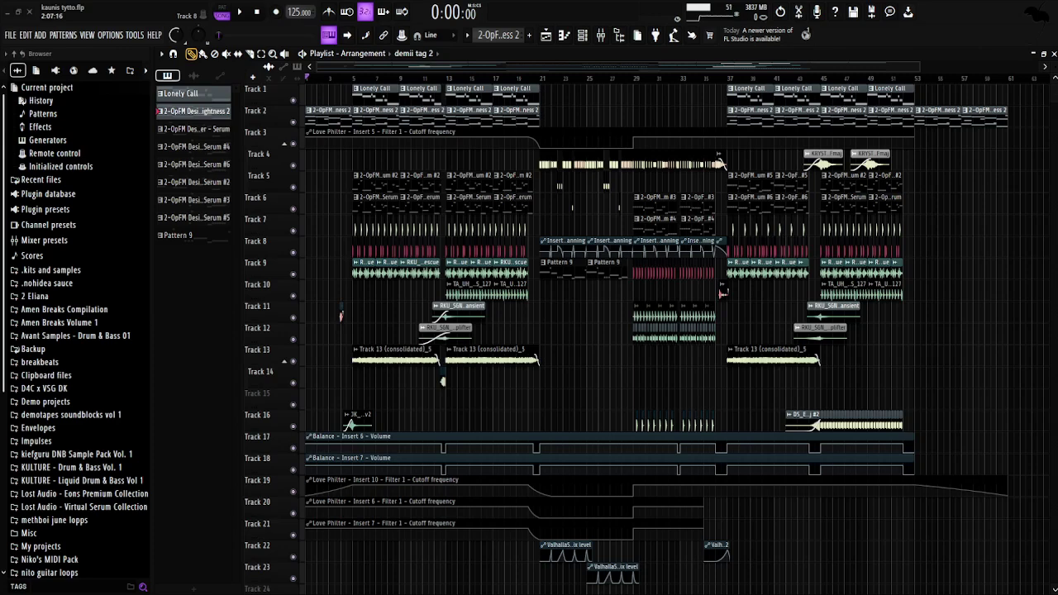
# Select the playlist timeline from bar 5 up to bar 9 as the playback range
pyautogui.scroll(5, 341, 314)
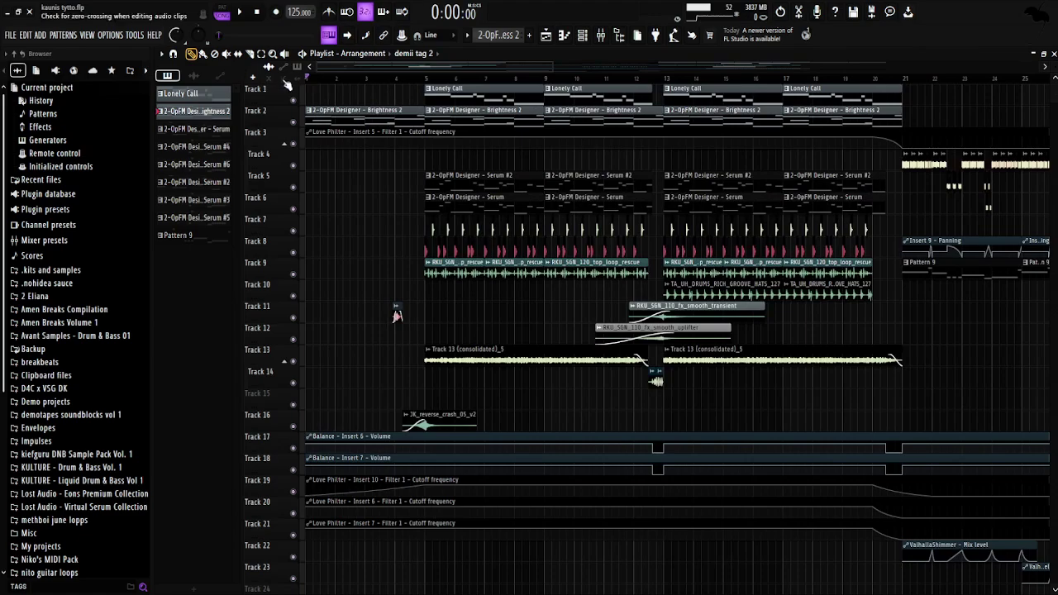
pyautogui.scroll(-5, 351, 190)
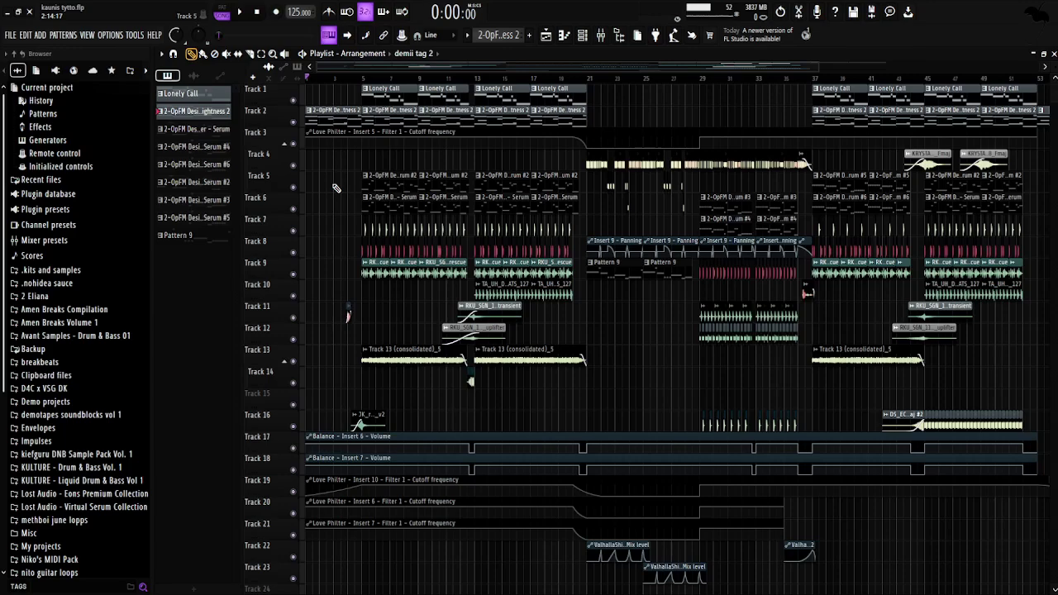
pyautogui.scroll(5, 326, 185)
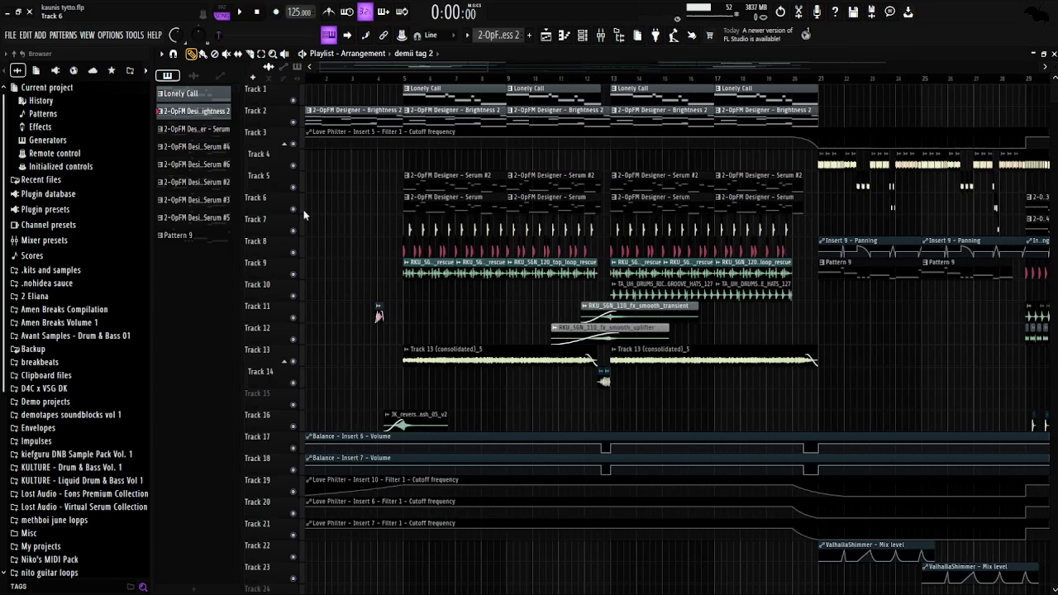
pyautogui.moveTo(465, 80); pyautogui.dragTo(626, 79)
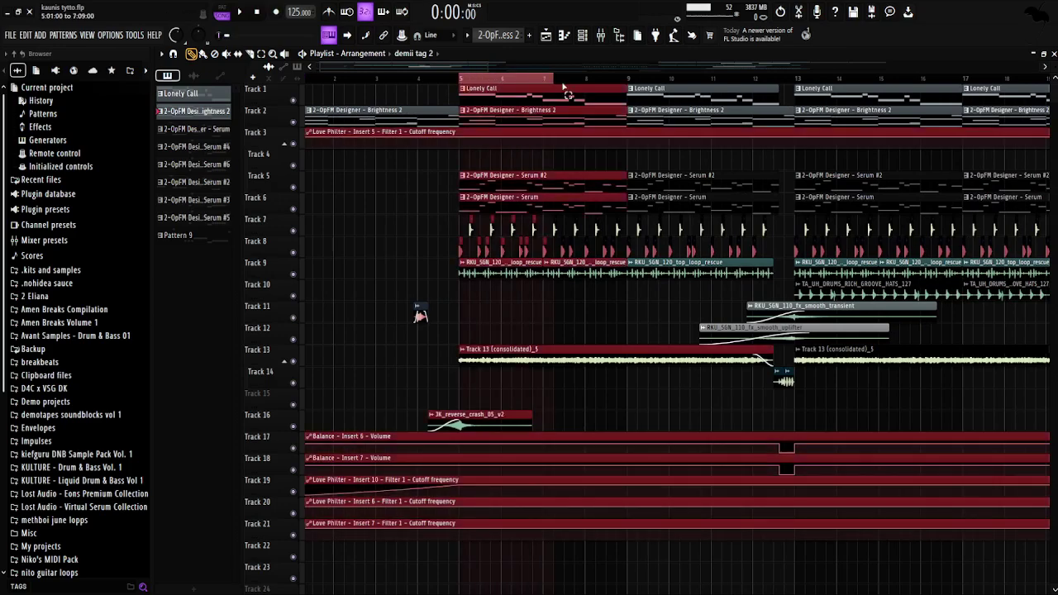
# Open the 2-OpFM Designer - Brightness 2 pattern at bar 5 in the piano roll and play it
pyautogui.doubleClick(500, 117)
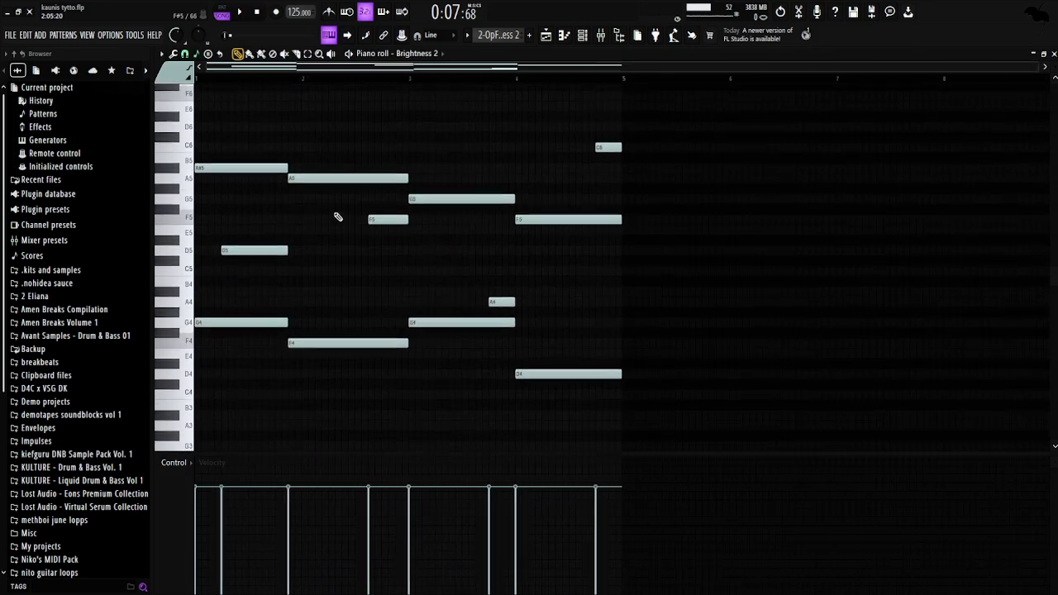
pyautogui.press('space')
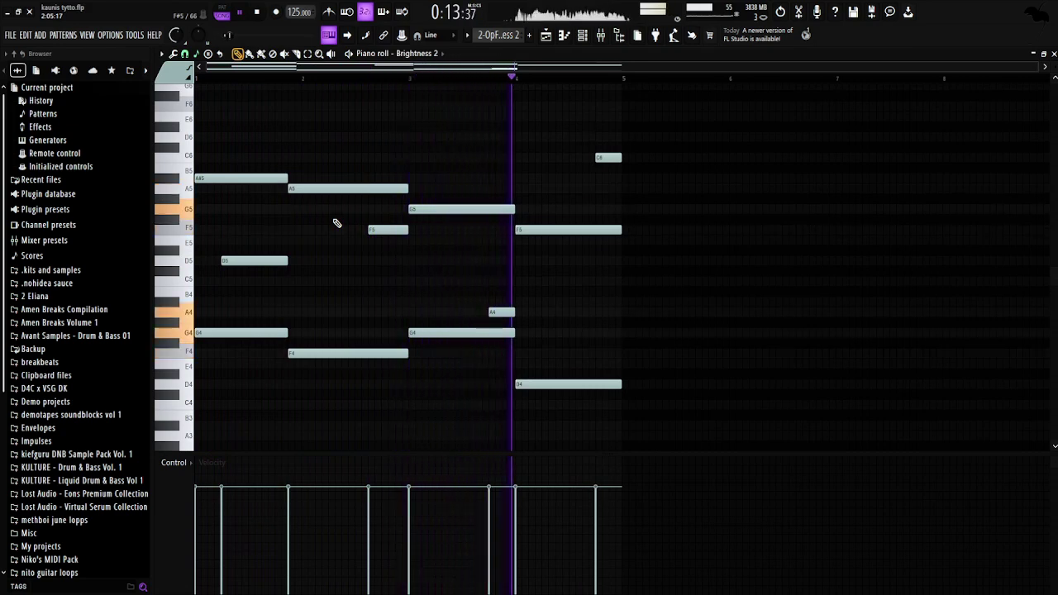
pyautogui.press('space')
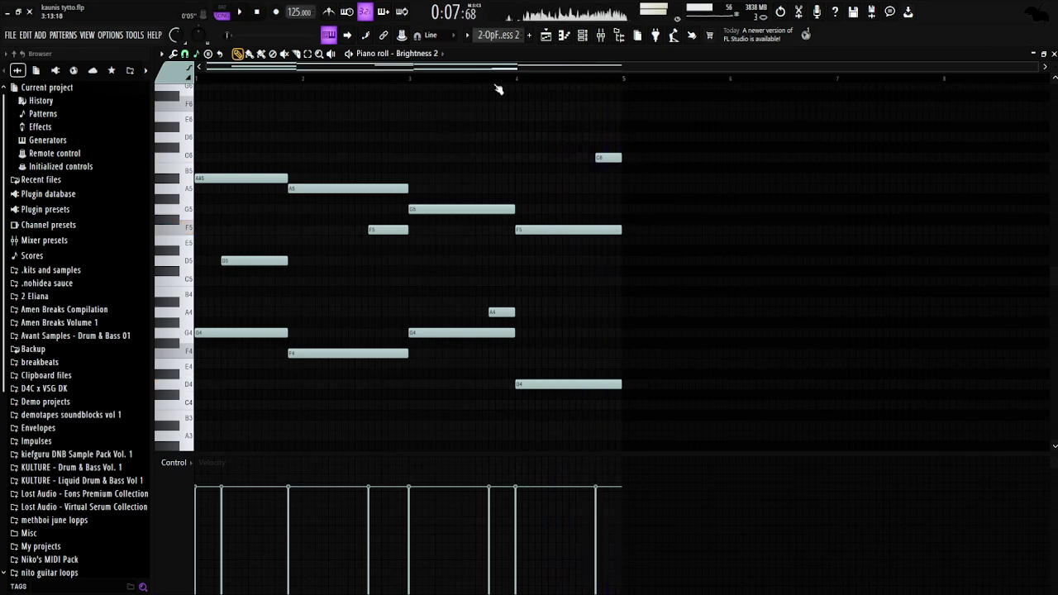
# Solo Track 1 in the playlist, open its Lonely Call pattern in the piano roll and play it
pyautogui.click(545, 34)
pyautogui.scroll(2, 487, 119)
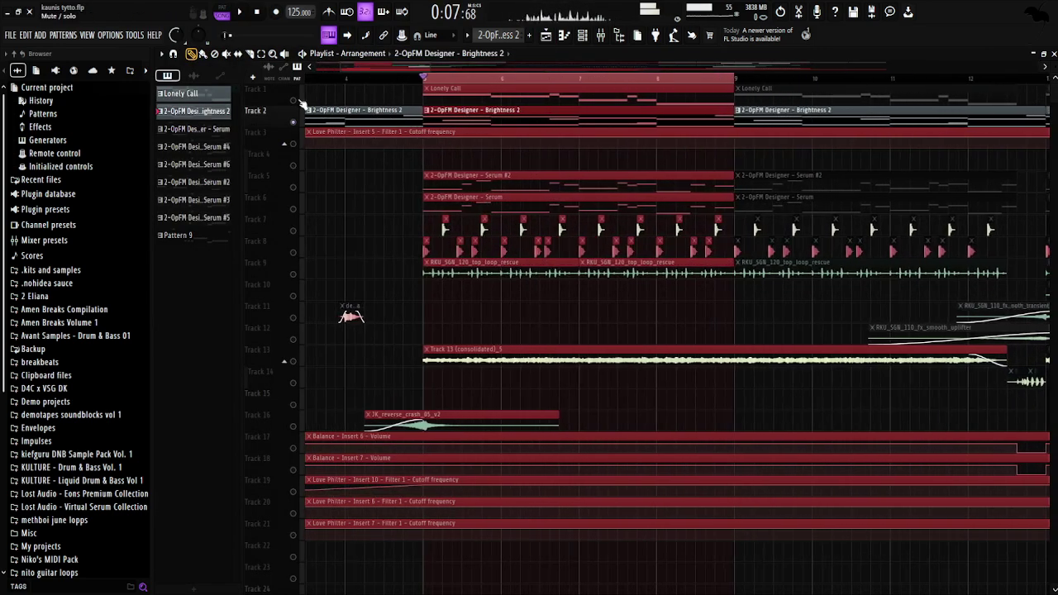
pyautogui.click(429, 96)
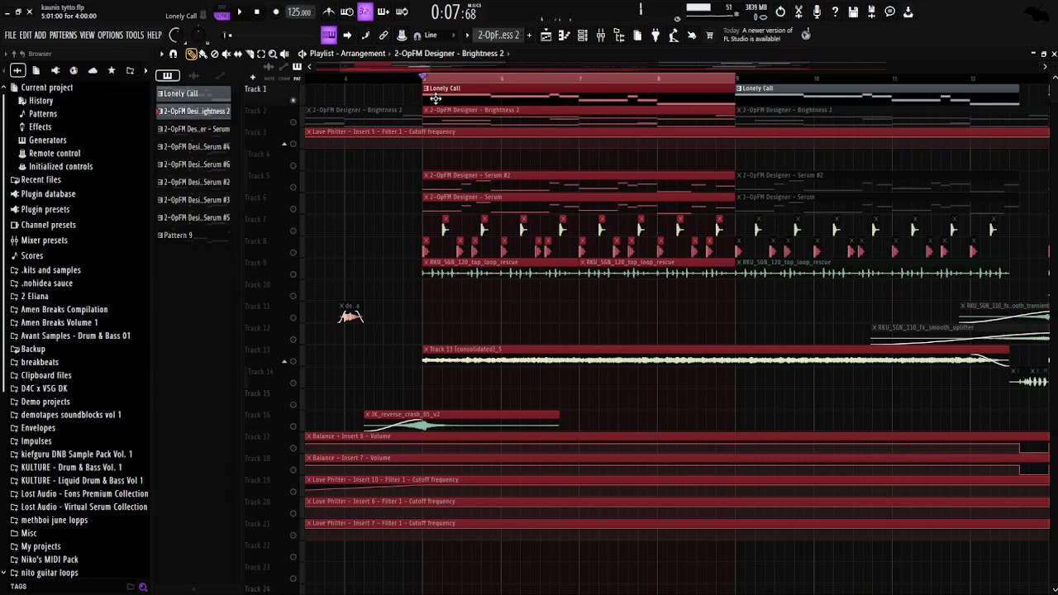
pyautogui.doubleClick(435, 99)
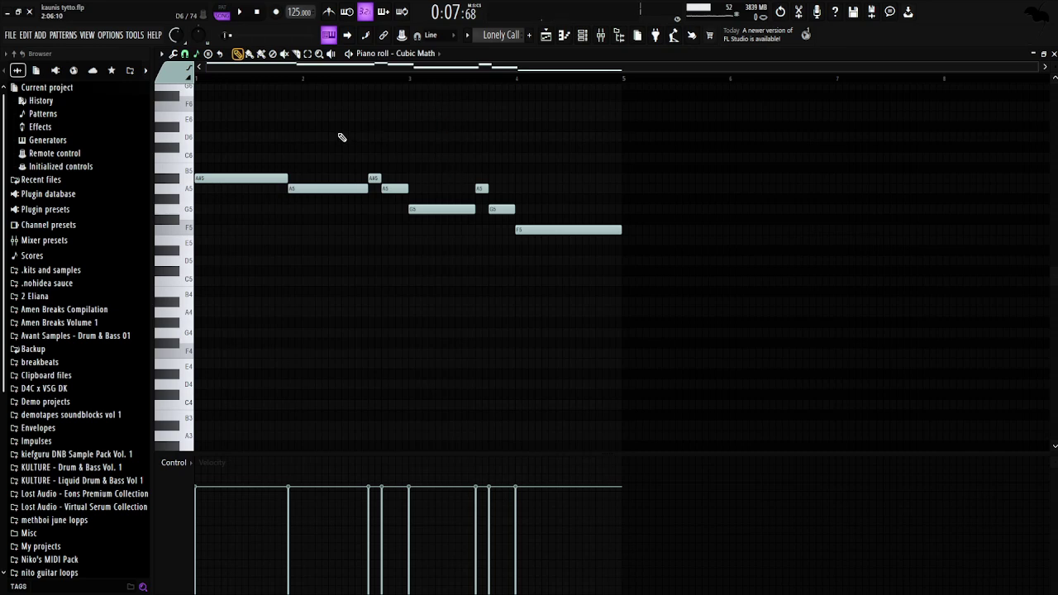
pyautogui.press('space')
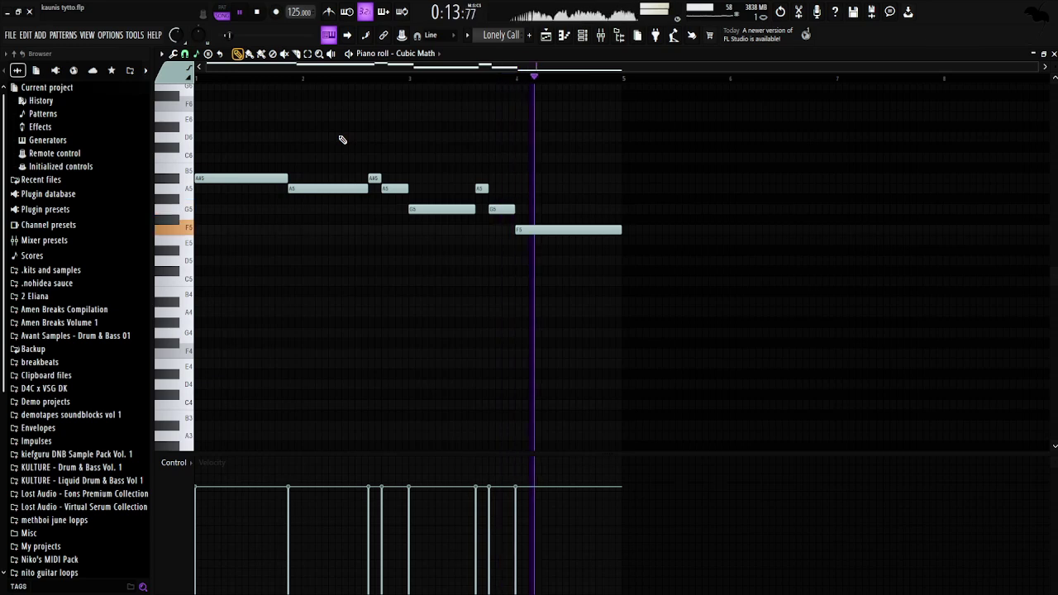
pyautogui.press('space')
# Return to the playlist, play Track 5 on its own, and restore the other tracks
pyautogui.click(546, 34)
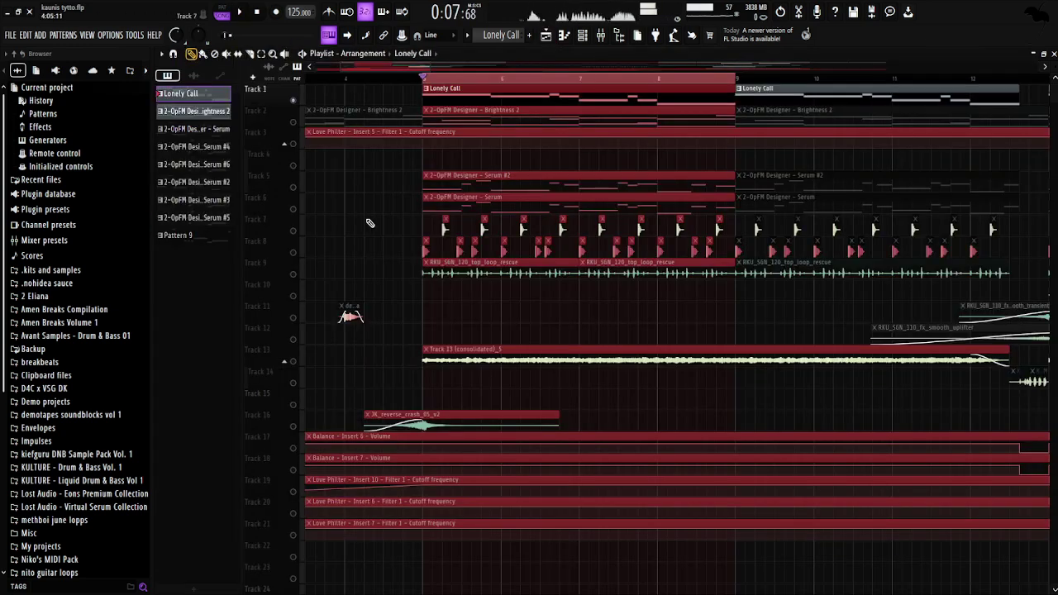
pyautogui.press('space')
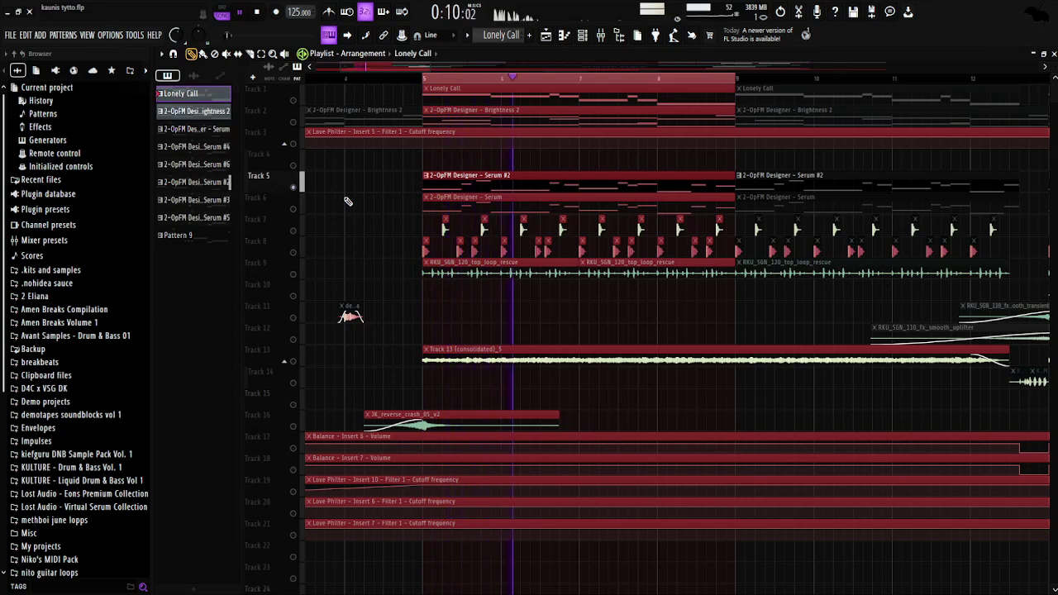
pyautogui.scroll(-2, 348, 200)
pyautogui.press('space')
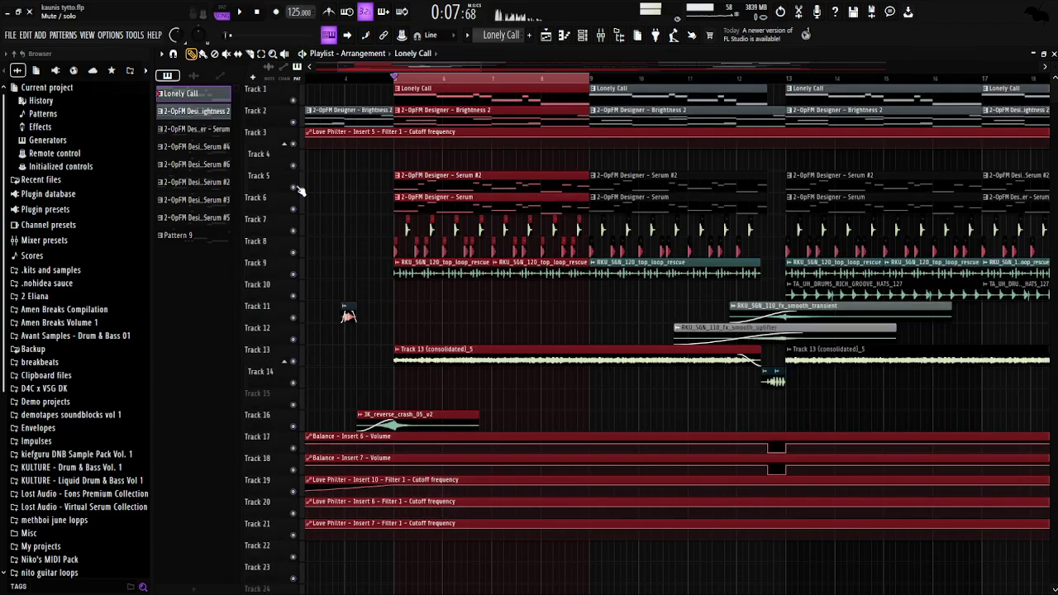
# Clear the clip selection, solo Track 5 together with automation Tracks 17 to 21, and play the range
pyautogui.scroll(-3, 324, 220)
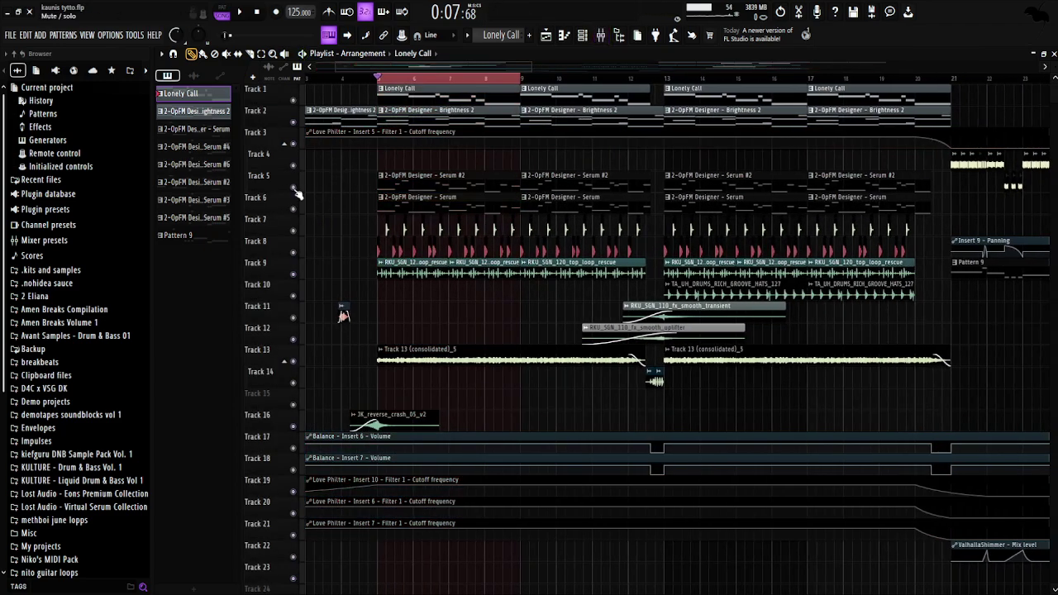
pyautogui.scroll(-5, 302, 380)
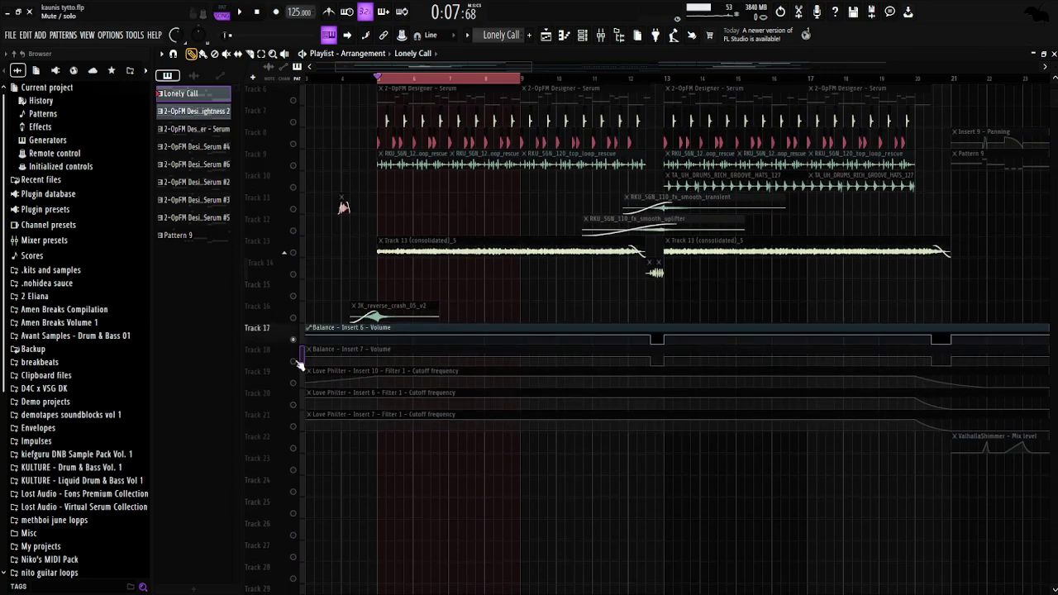
pyautogui.moveTo(300, 364); pyautogui.dragTo(296, 408)
pyautogui.click(295, 432)
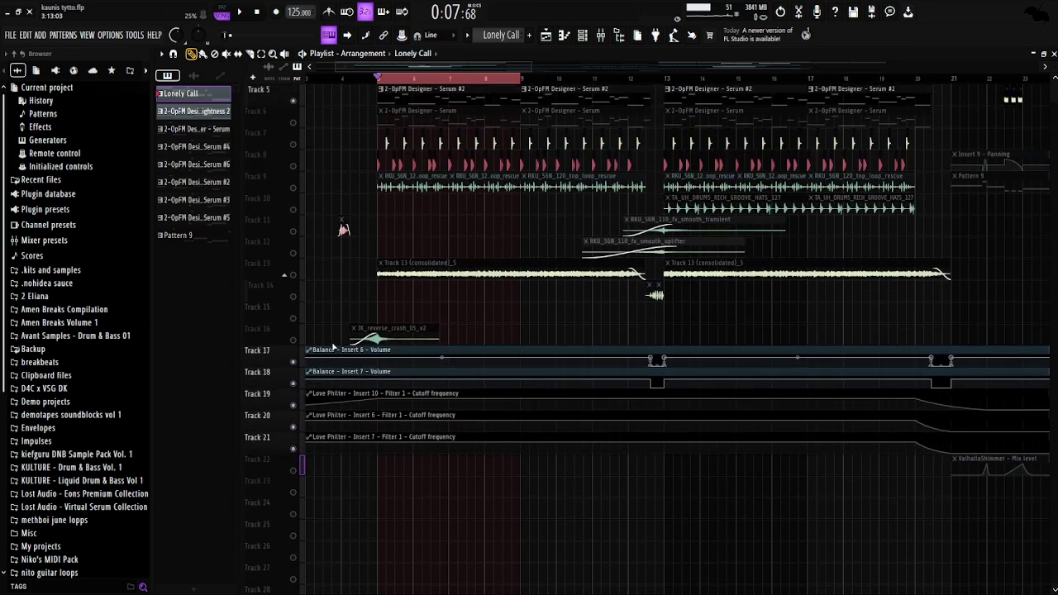
pyautogui.scroll(5, 314, 347)
pyautogui.press('space')
pyautogui.press('space')
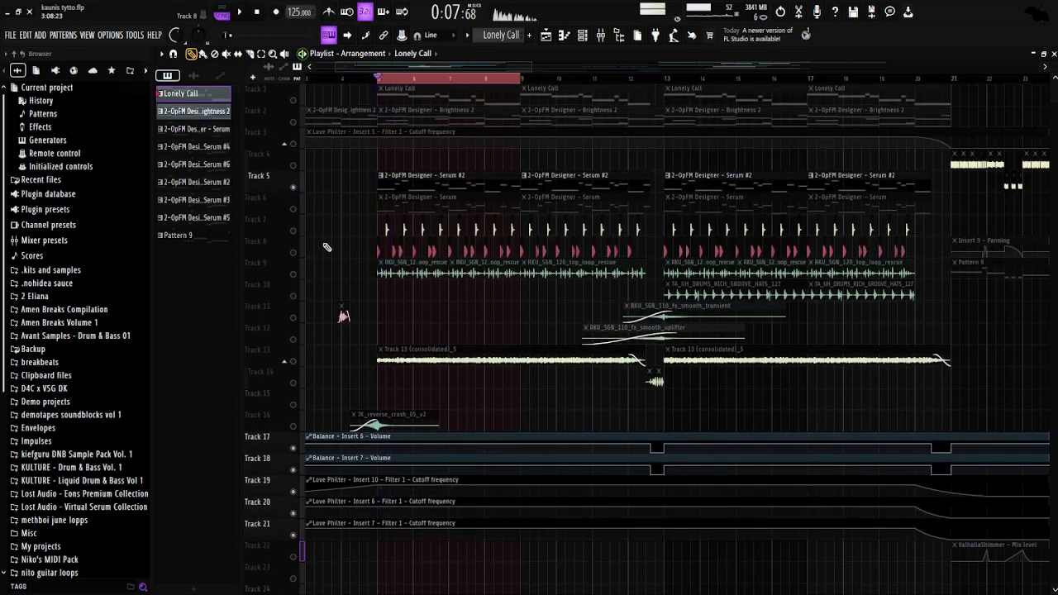
# Play Track 6 on its own and examine the Distructor settings on mixer Insert 6
pyautogui.press('space')
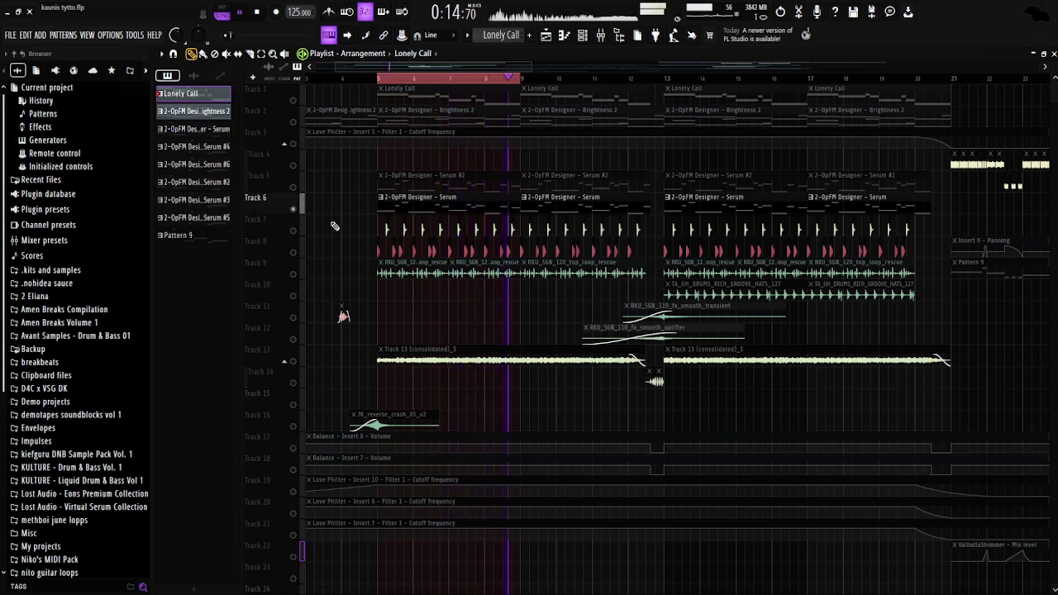
pyautogui.press('space')
pyautogui.click(601, 35)
pyautogui.click(348, 235)
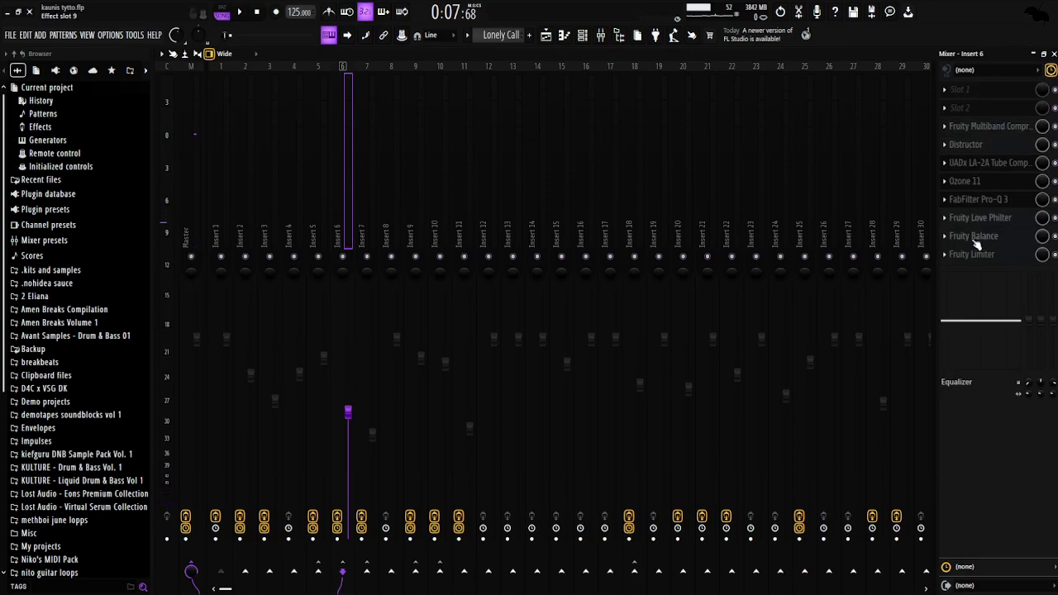
pyautogui.click(970, 149)
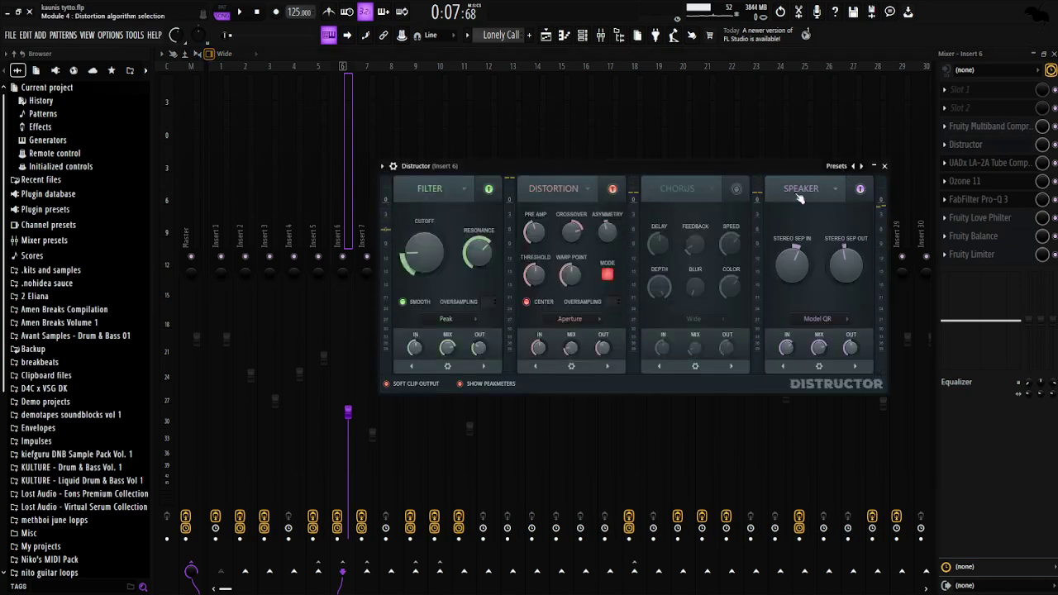
pyautogui.click(884, 166)
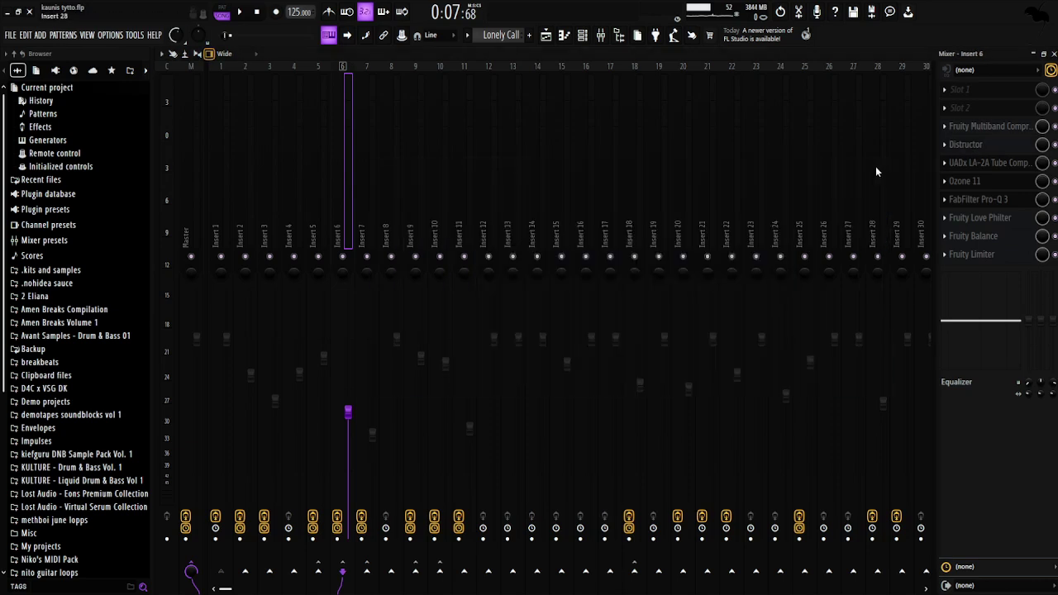
# Compare playback of Insert 6 with Distructor bypassed and enabled, and return to the playlist
pyautogui.press('space')
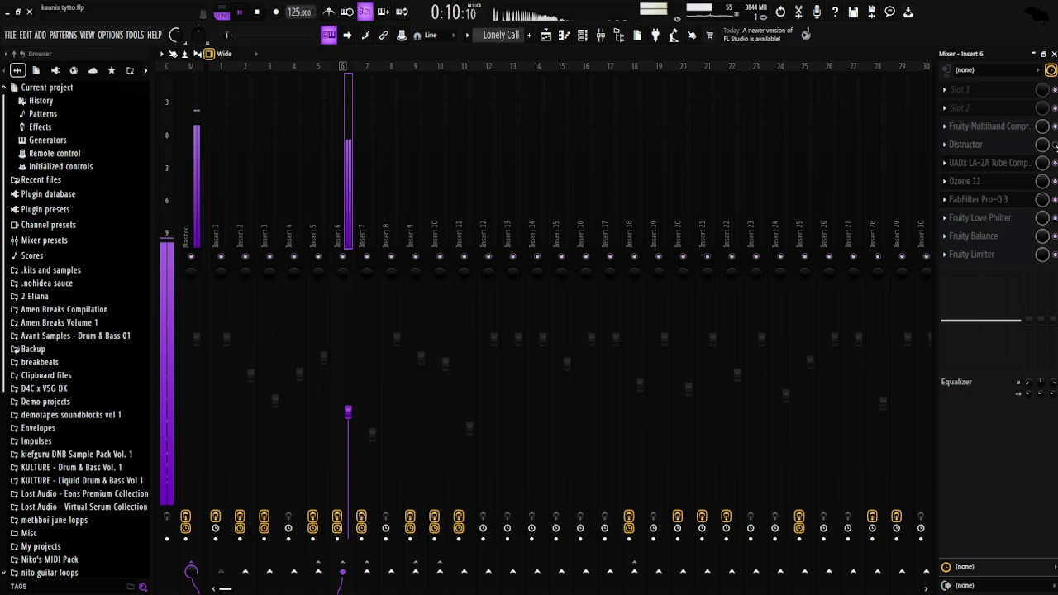
pyautogui.press('space')
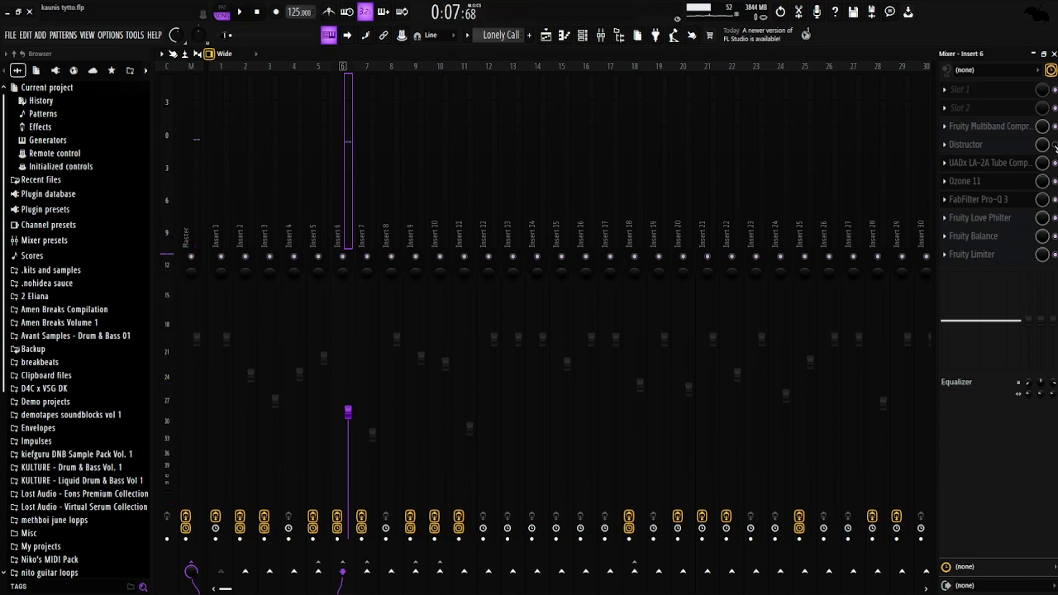
pyautogui.press('space')
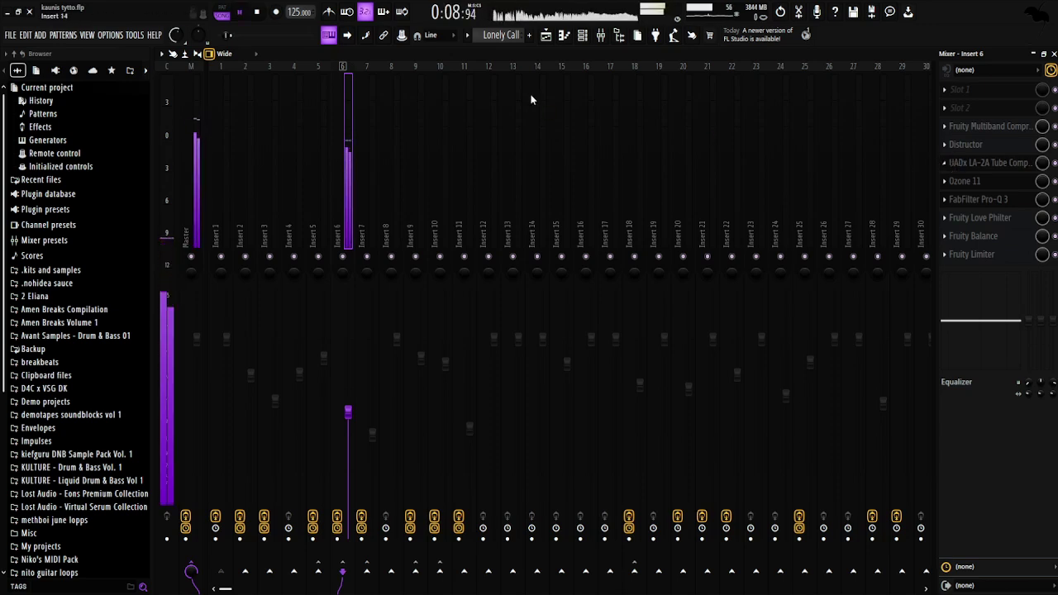
pyautogui.click(556, 38)
pyautogui.press('space')
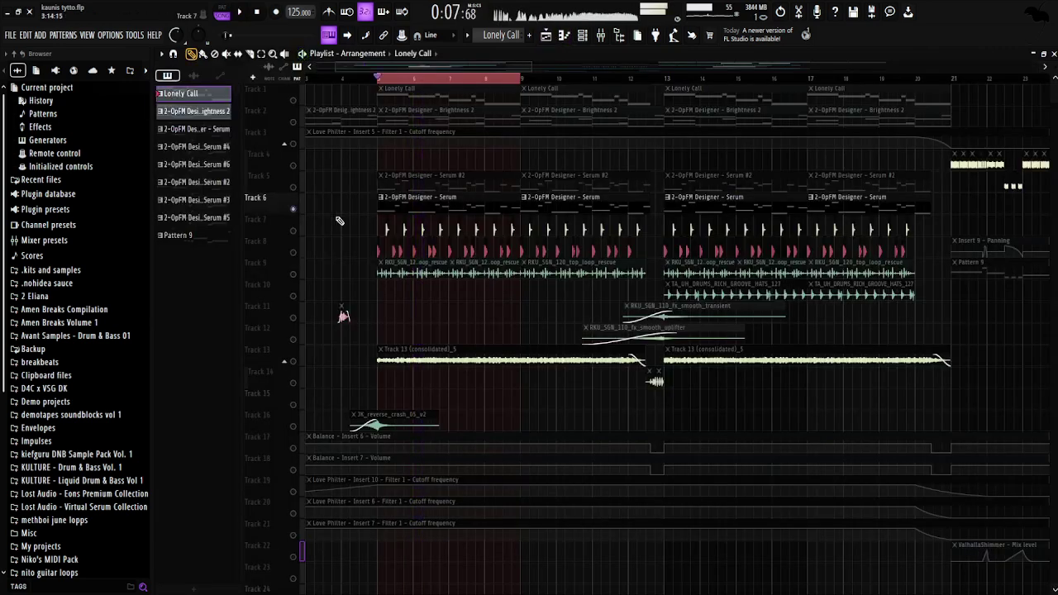
# Solo the drum Tracks 7, 8 and 9 and play them over the selected range
pyautogui.rightClick(292, 232)
pyautogui.click(293, 252)
pyautogui.click(293, 274)
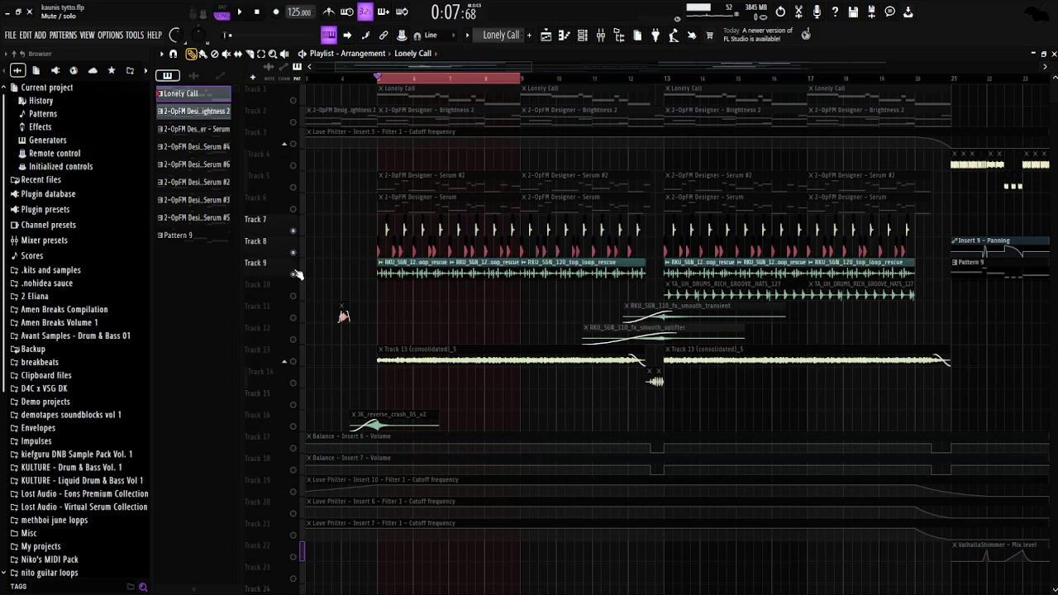
pyautogui.scroll(3, 380, 304)
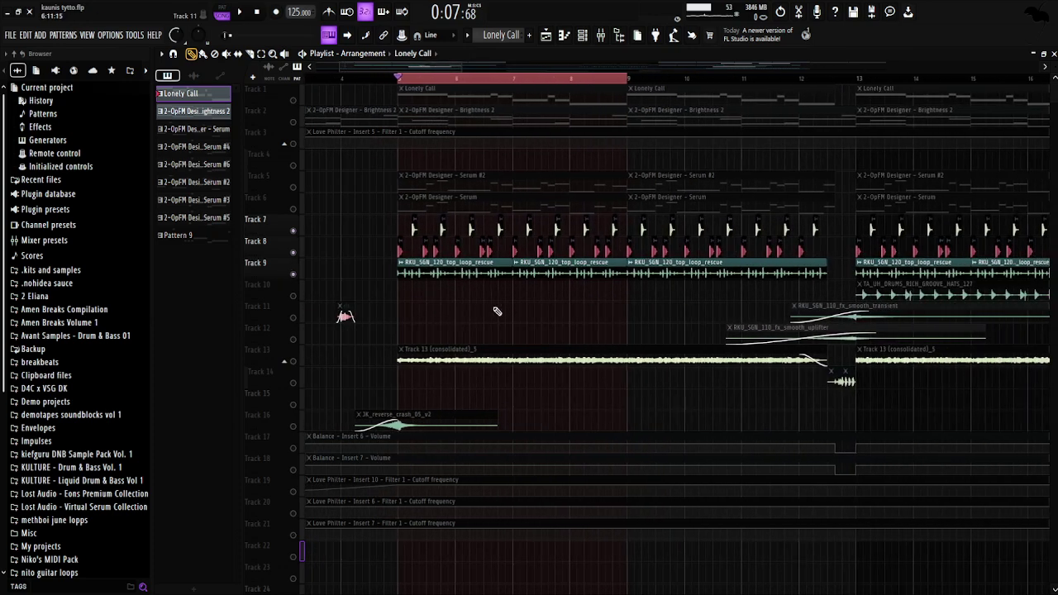
pyautogui.press('space')
pyautogui.scroll(4, 480, 303)
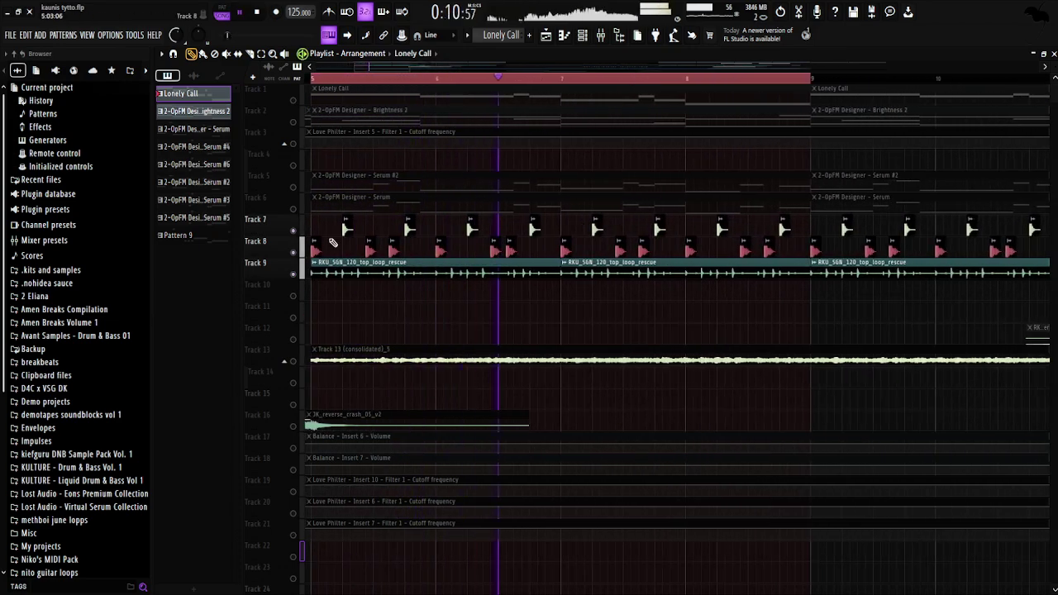
pyautogui.scroll(-3, 546, 285)
pyautogui.scroll(1, 493, 291)
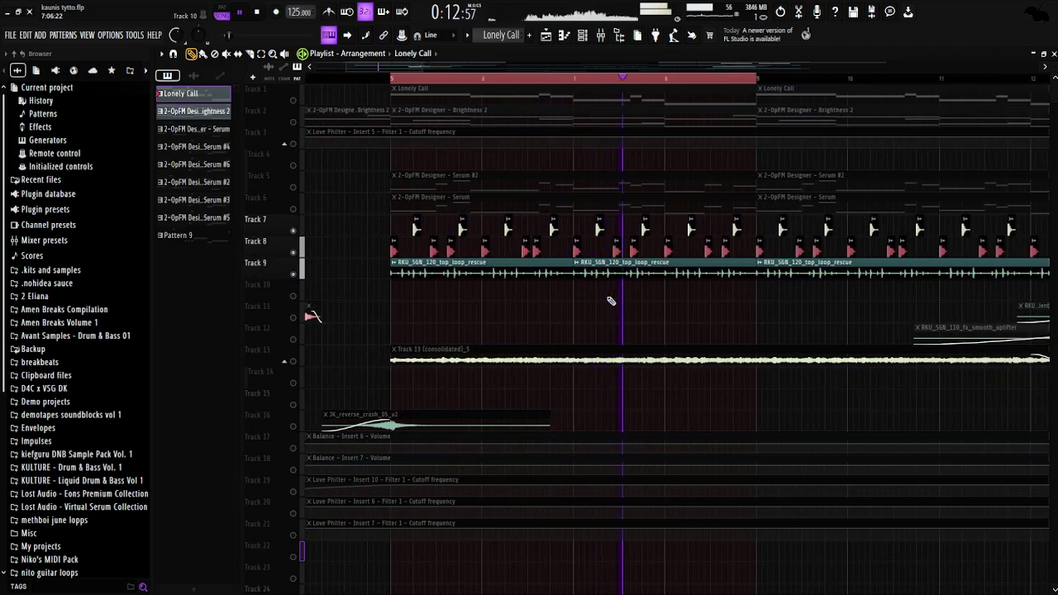
pyautogui.scroll(-3, 526, 301)
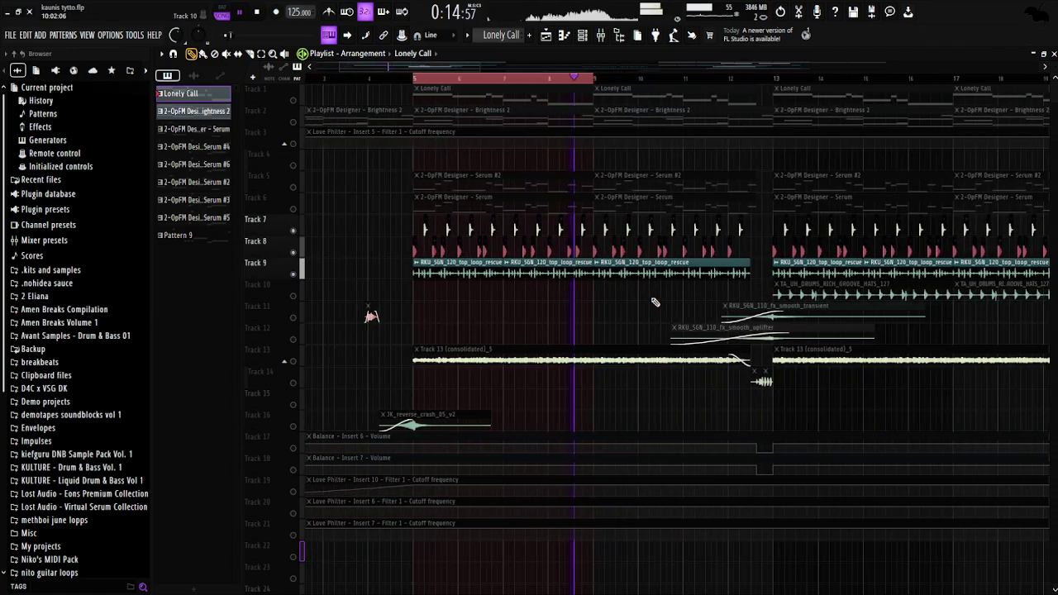
pyautogui.press('space')
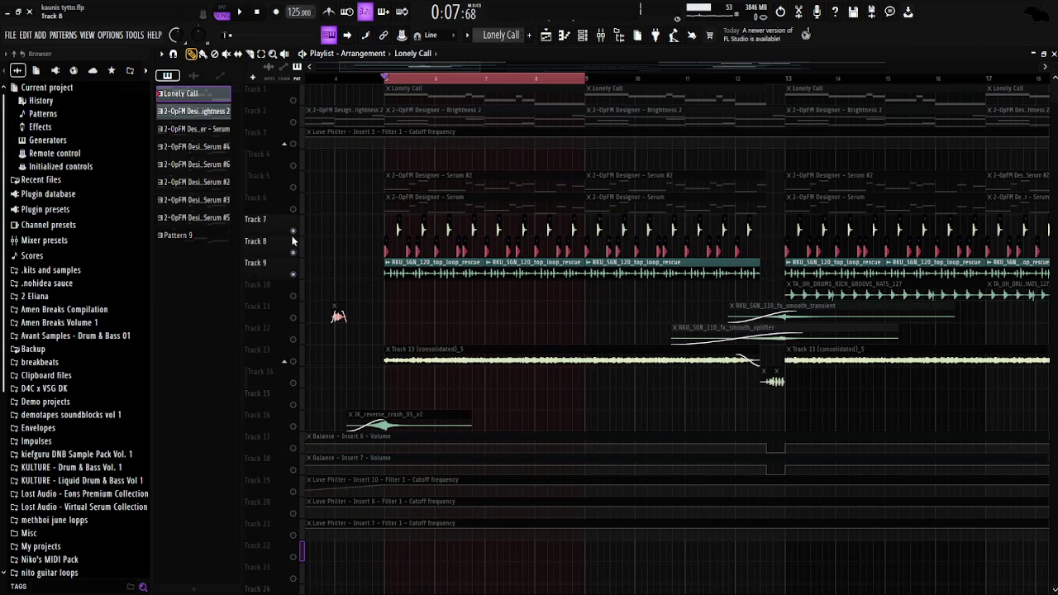
# Turn all playlist tracks back on and examine the vocal tag clip on Track 11 around bar 4
pyautogui.click(353, 111)
pyautogui.click(296, 170)
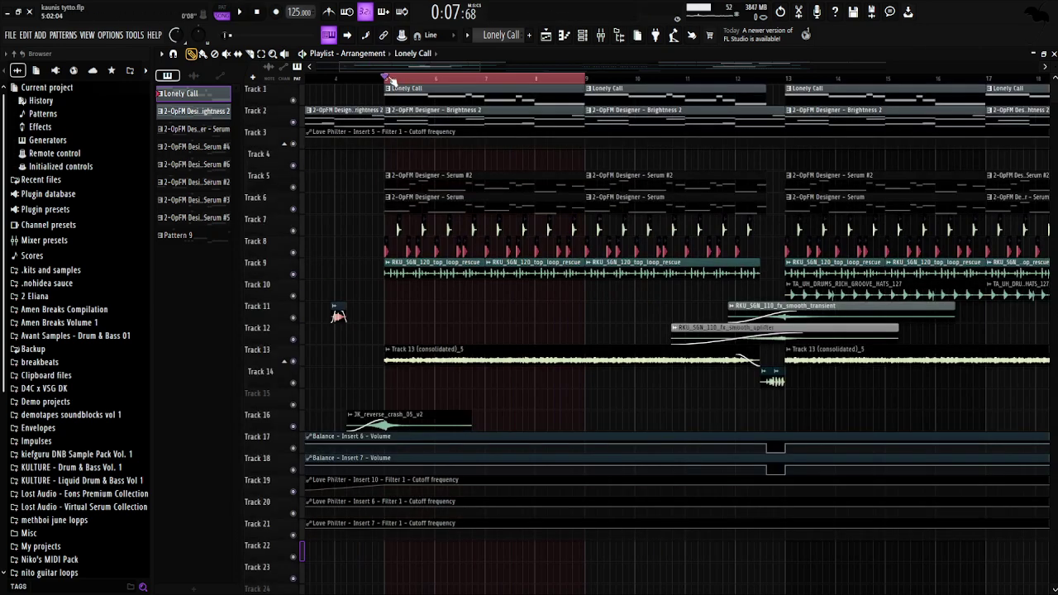
pyautogui.moveTo(339, 316); pyautogui.dragTo(441, 314)
pyautogui.scroll(8, 444, 312)
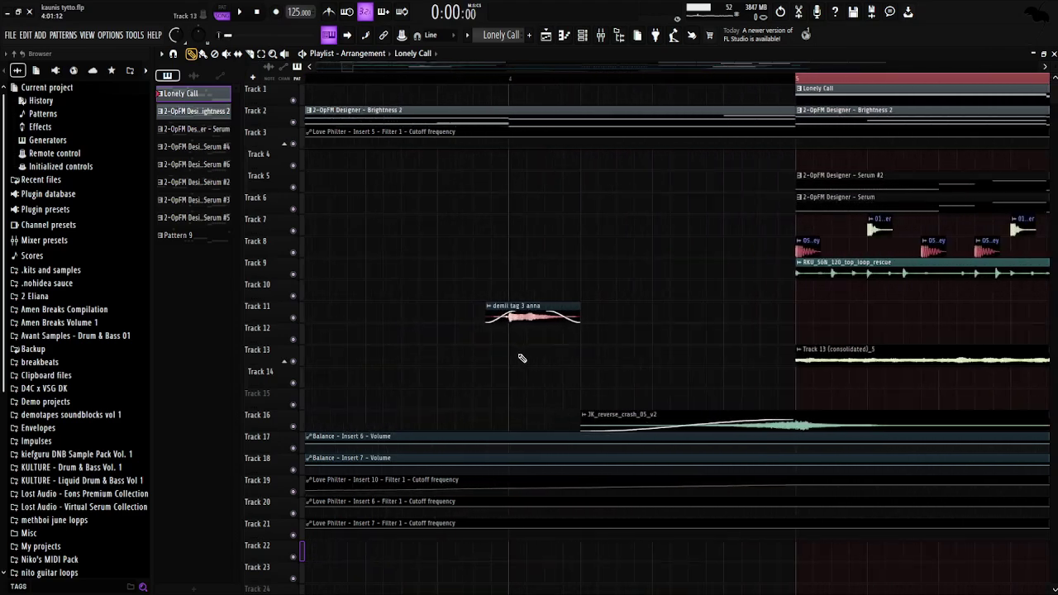
pyautogui.scroll(2, 529, 307)
pyautogui.scroll(-6, 543, 319)
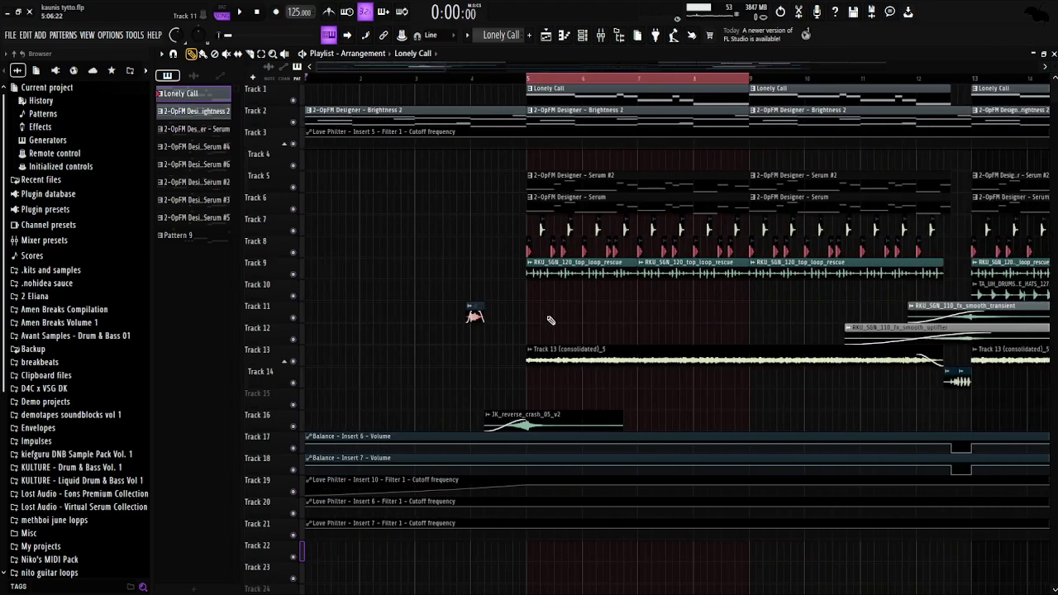
# Play the full arrangement from the beginning with the view auto-scrolling along the playhead
pyautogui.scroll(-1, 548, 317)
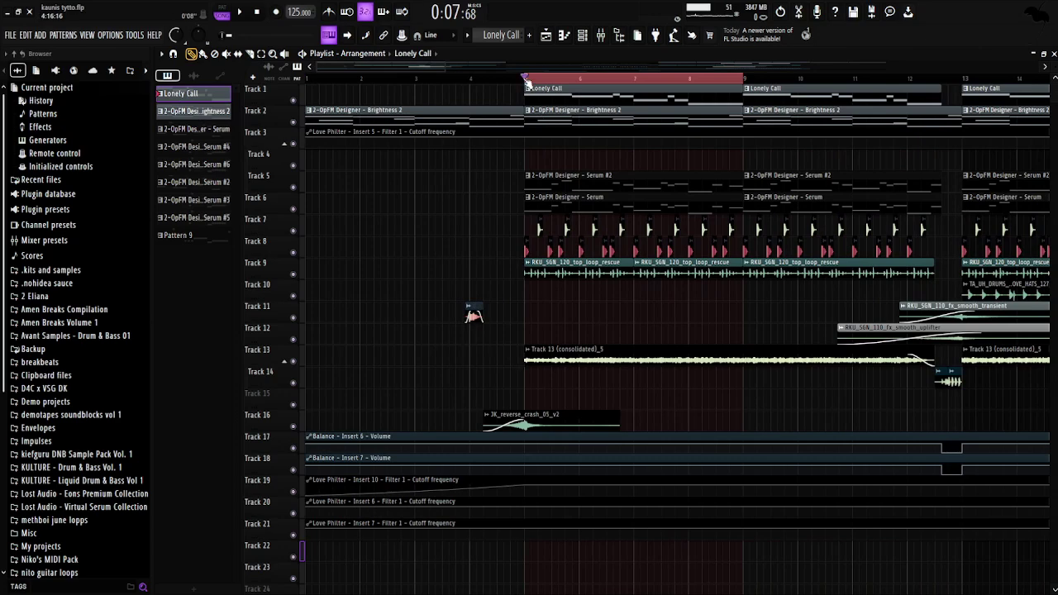
pyautogui.press('space')
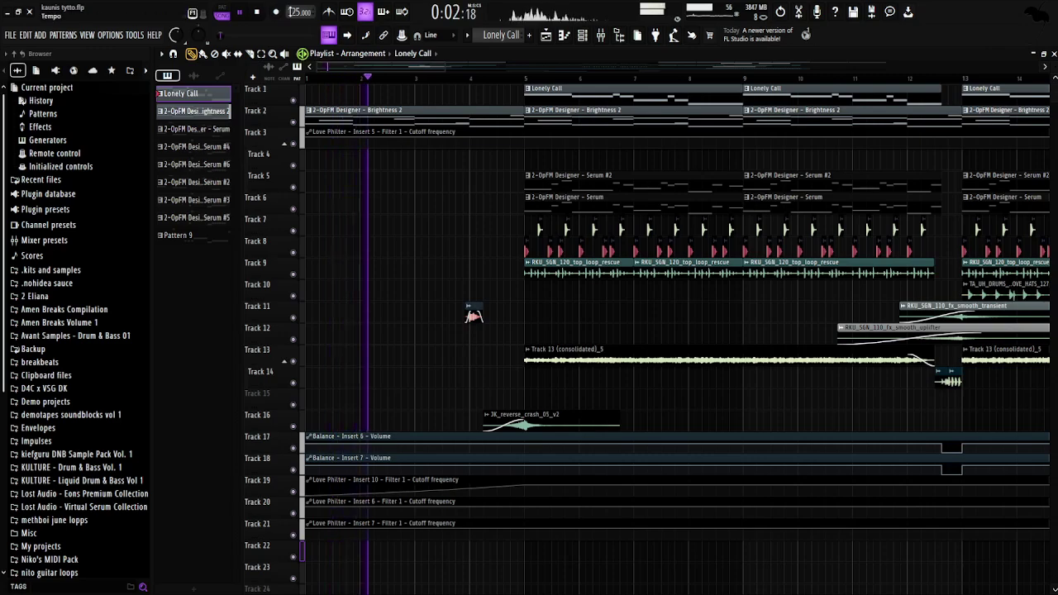
pyautogui.click(348, 37)
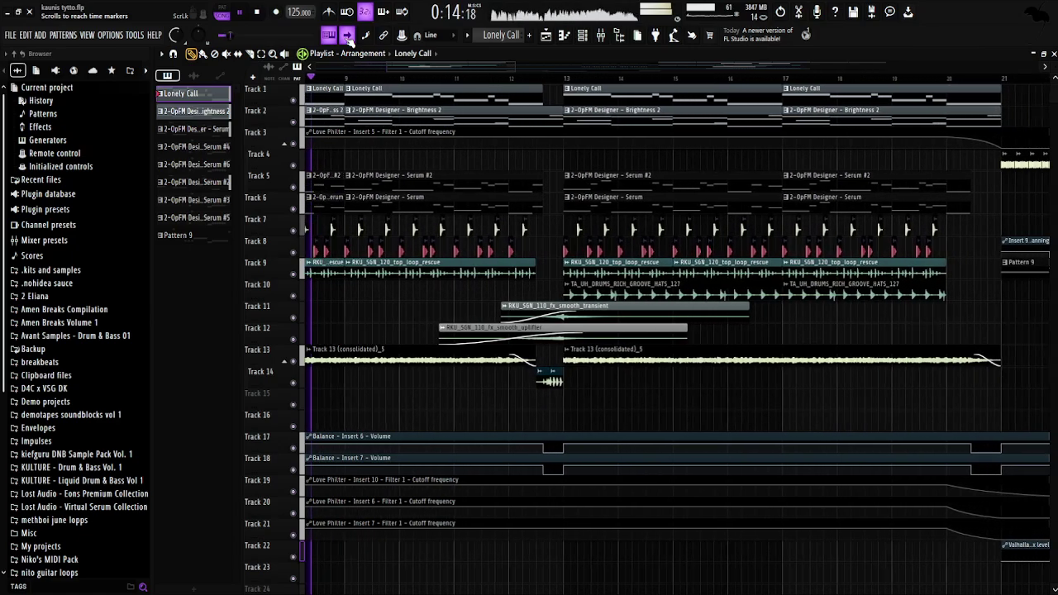
pyautogui.press('space')
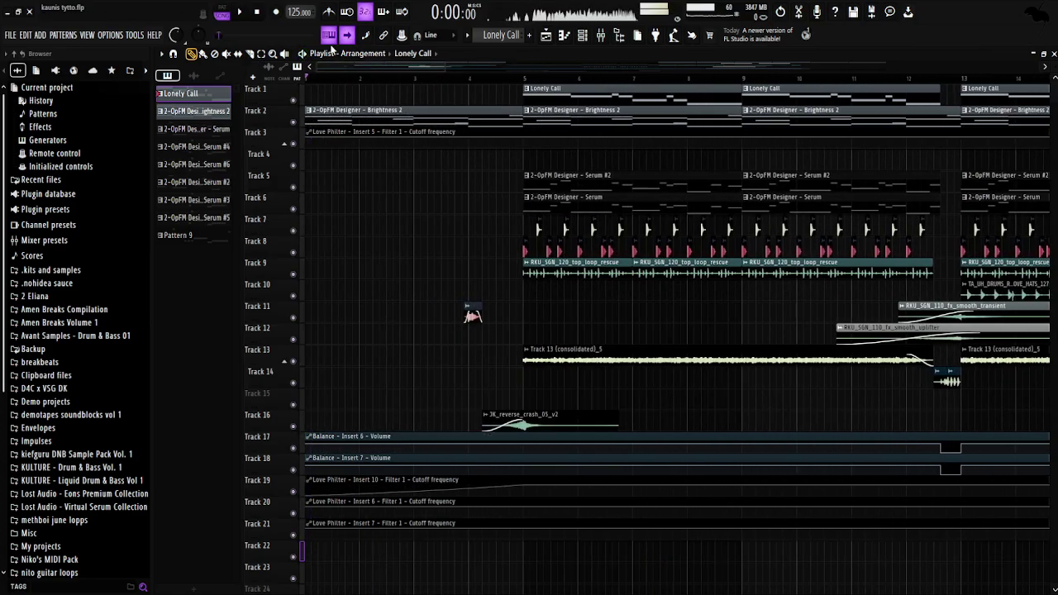
# Solo Track 13 and play its consolidated audio clip from bar 5
pyautogui.scroll(-5, 366, 229)
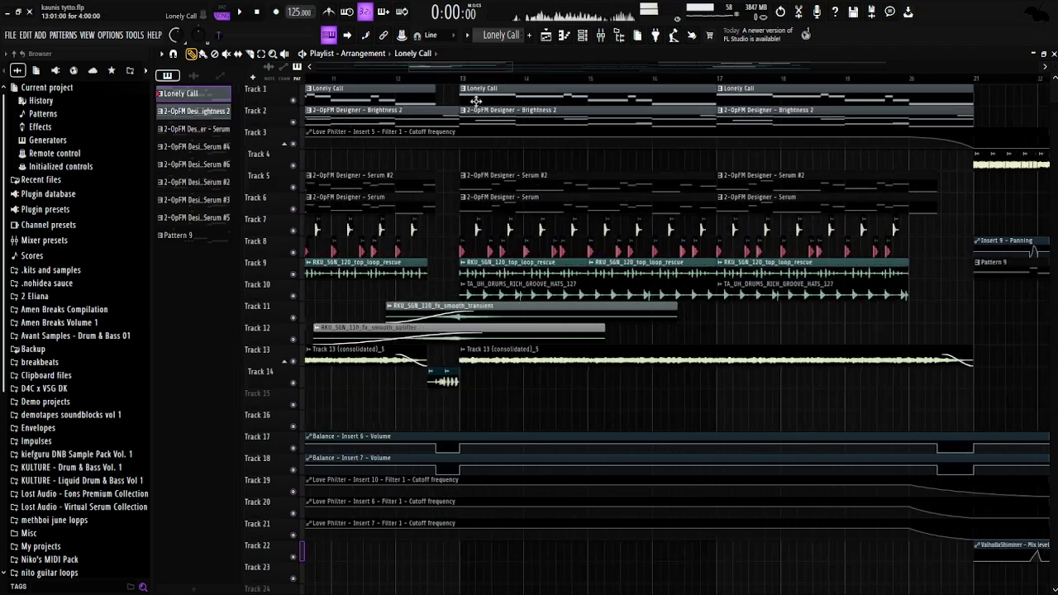
pyautogui.click(461, 79)
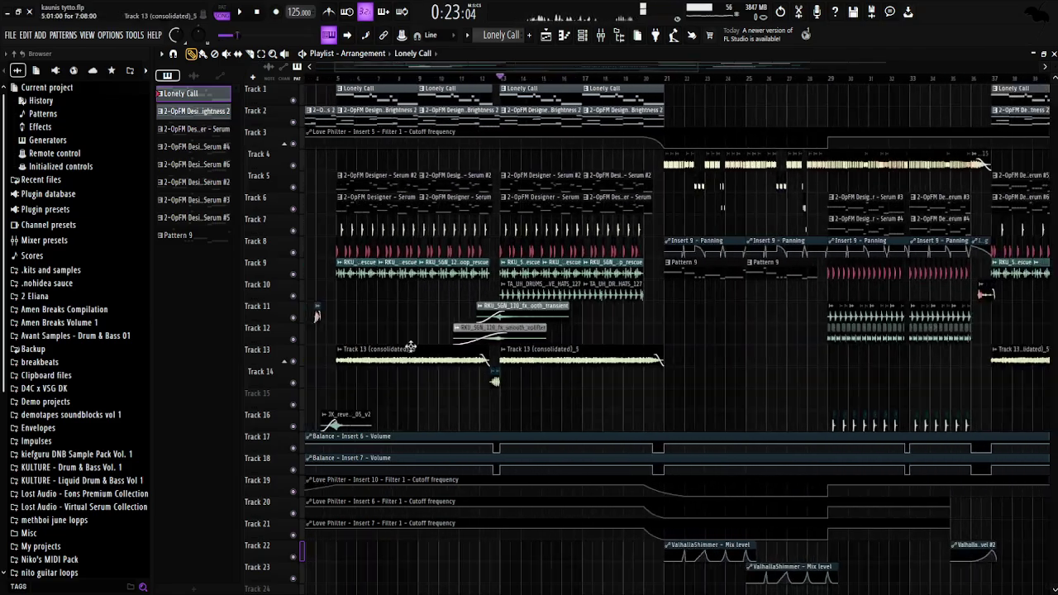
pyautogui.scroll(5, 347, 361)
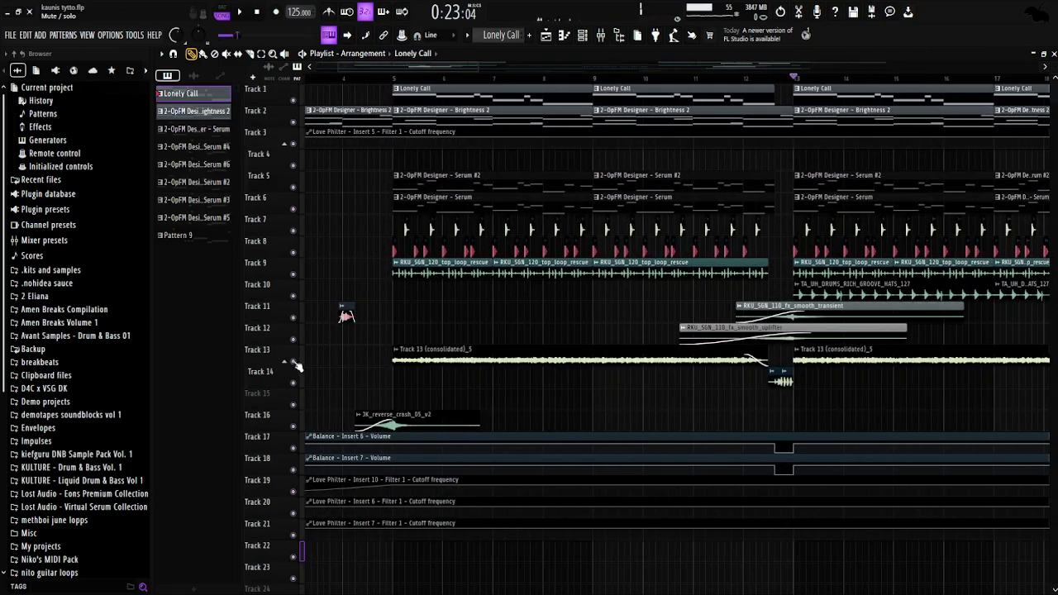
pyautogui.rightClick(292, 361)
pyautogui.scroll(3, 463, 393)
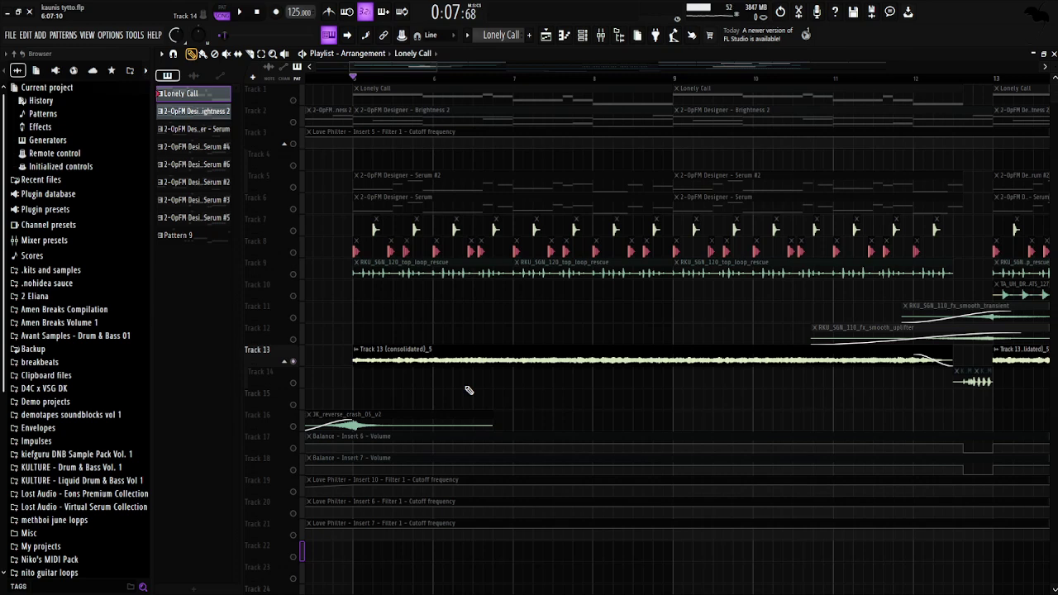
pyautogui.press('space')
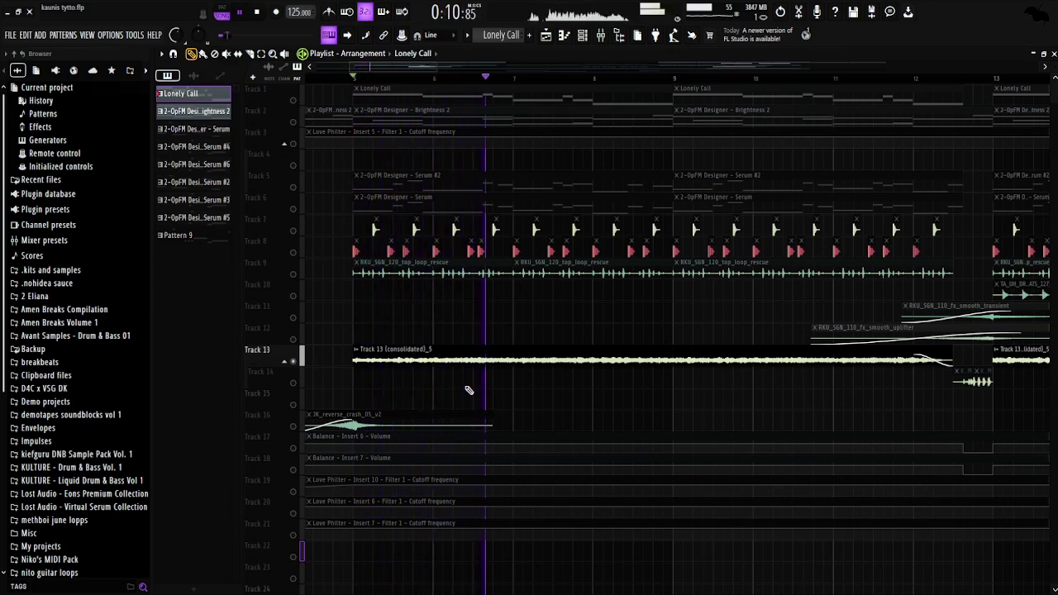
pyautogui.press('space')
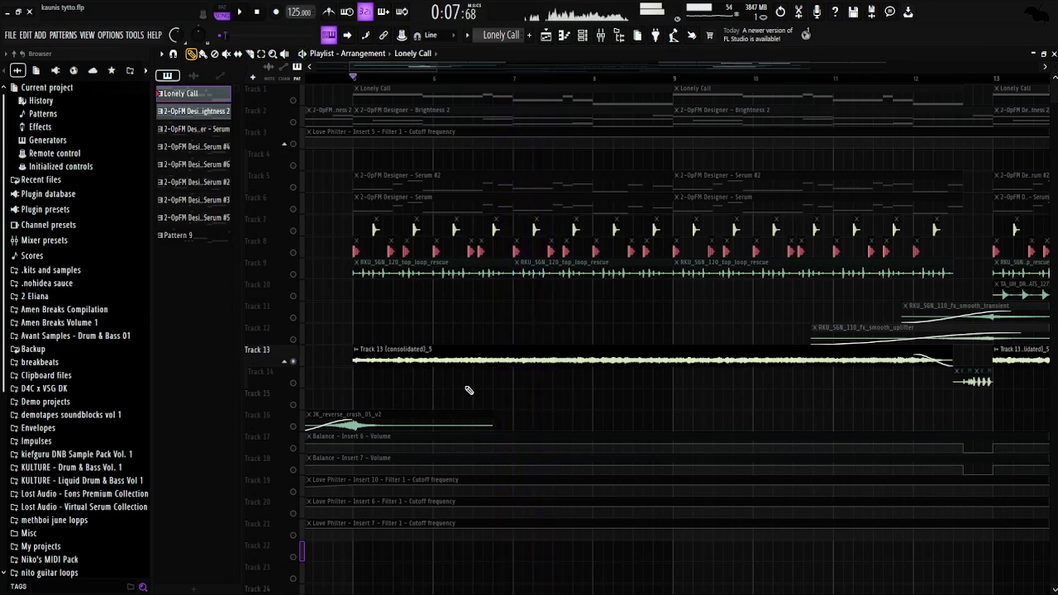
# Turn all tracks back on, collapse and re-expand the Track 13 group, and play the full mix from bar 5
pyautogui.click(288, 364)
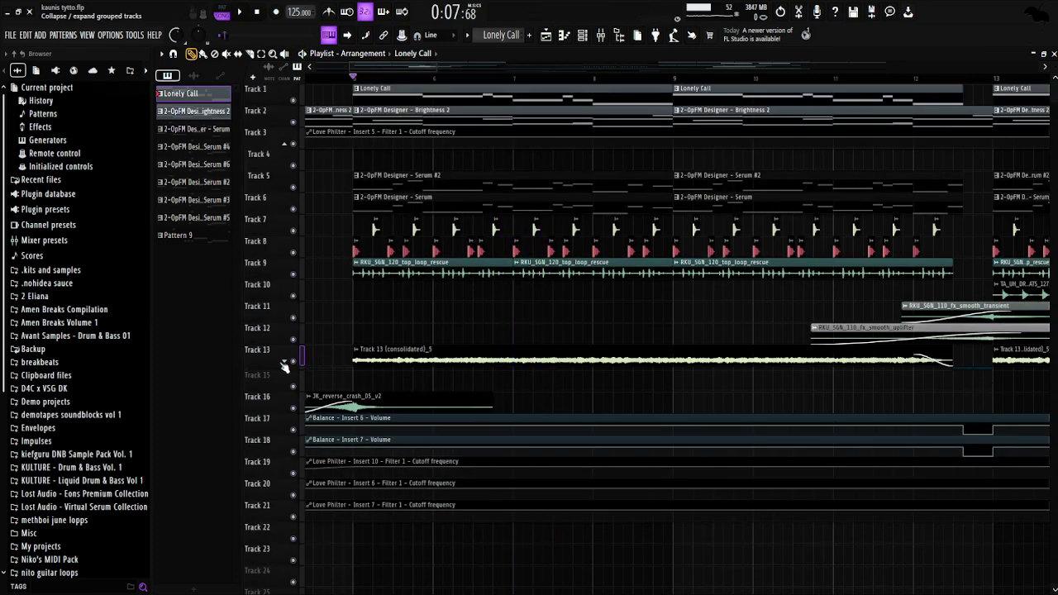
pyautogui.click(285, 362)
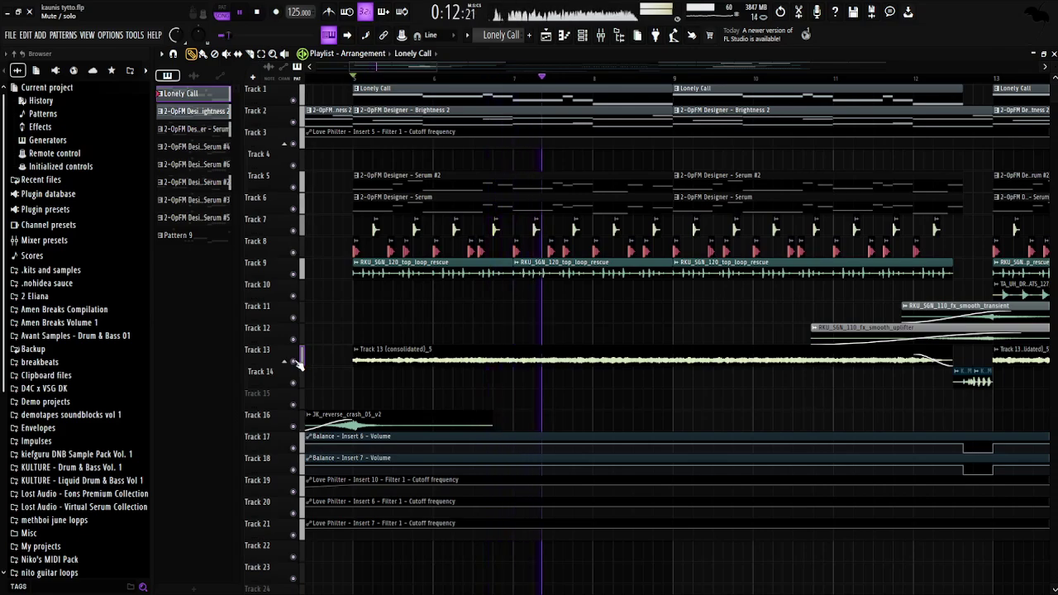
pyautogui.press('space')
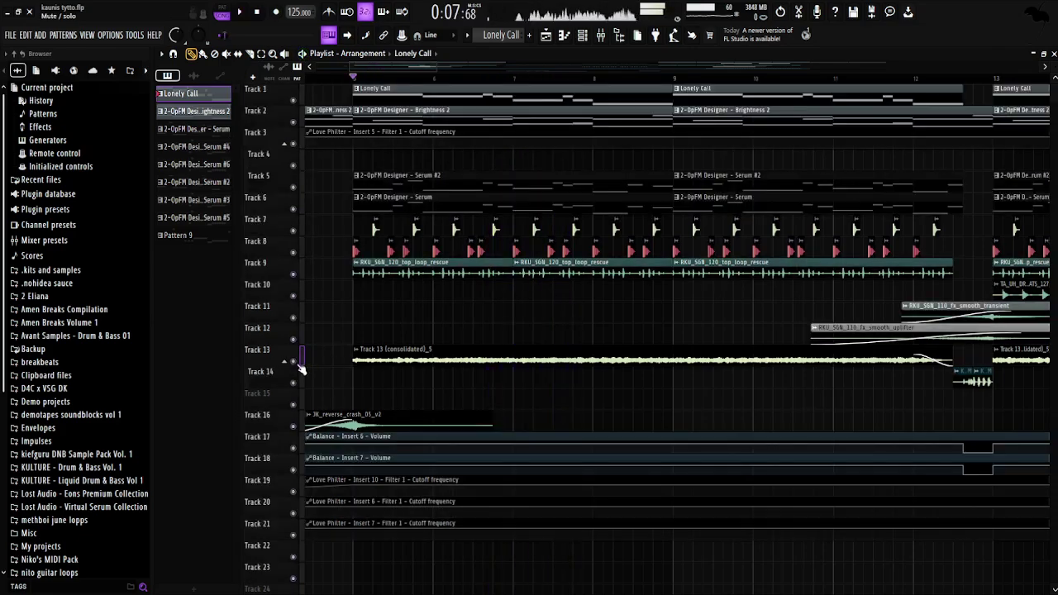
# Solo Track 10 and play its TA_UH_DRUMS_RICH_GROOVE_HATS_127 clip from bar 13
pyautogui.hscroll(7, 324, 373)
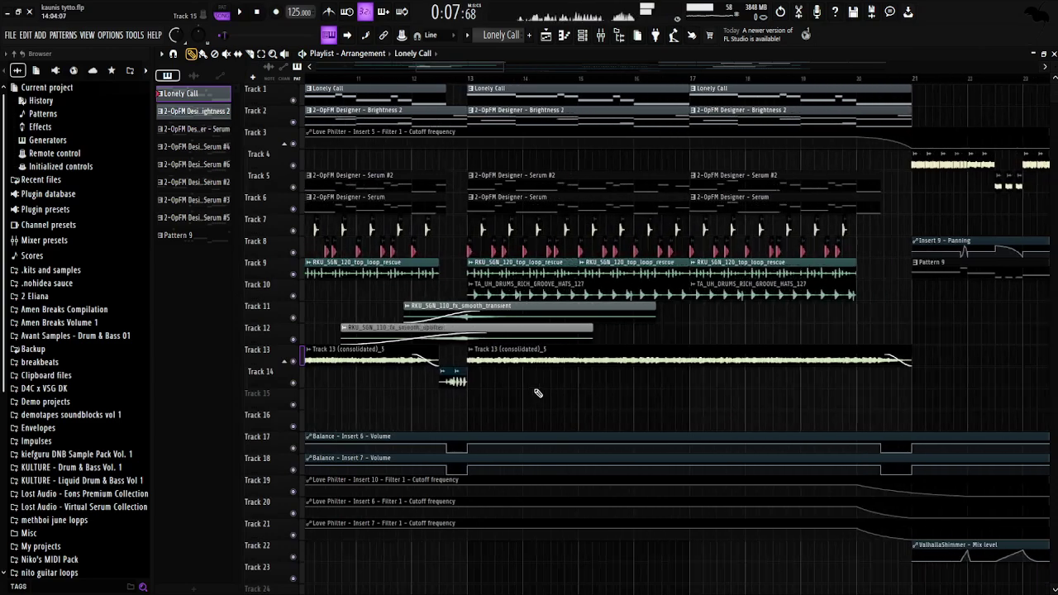
pyautogui.moveTo(433, 78); pyautogui.dragTo(433, 91)
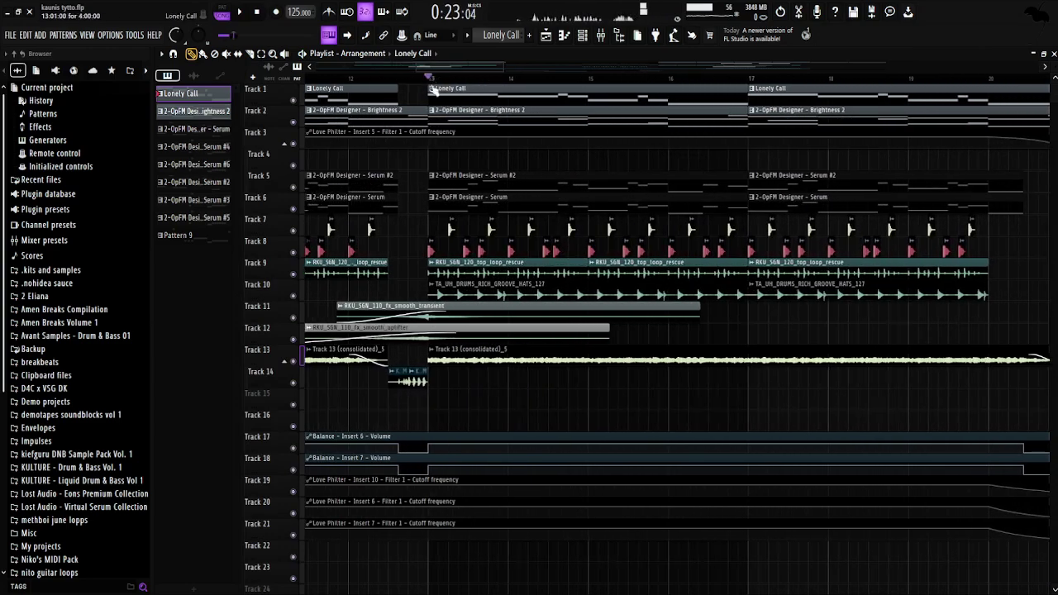
pyautogui.rightClick(293, 296)
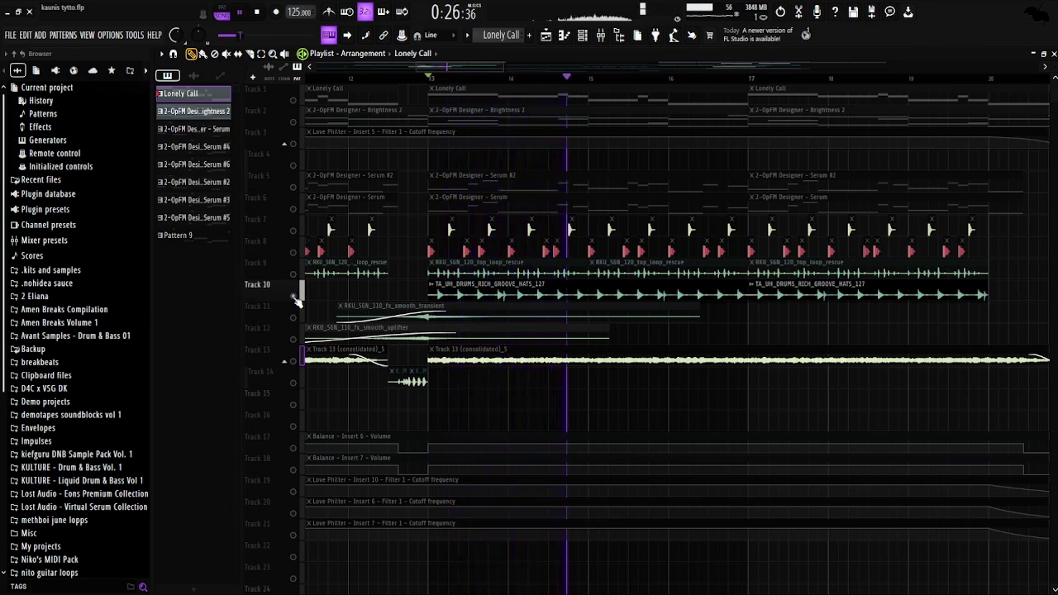
pyautogui.press('space')
# Play drum Tracks 7, 8 and 9 together with Track 10 from bar 13, and turn all tracks back on
pyautogui.moveTo(293, 230); pyautogui.dragTo(295, 275)
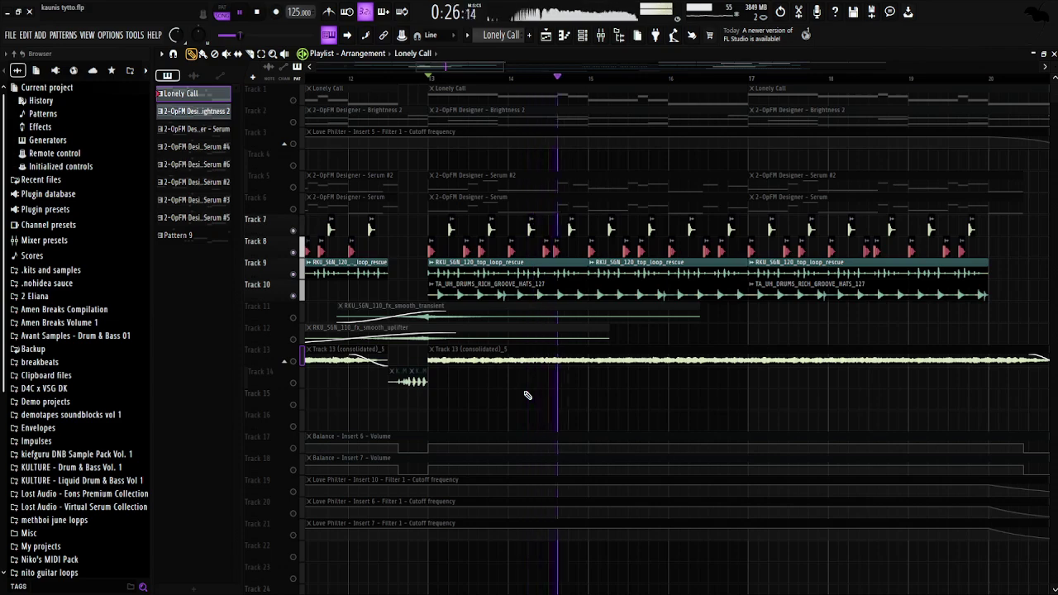
pyautogui.rightClick(294, 296)
pyautogui.rightClick(293, 296)
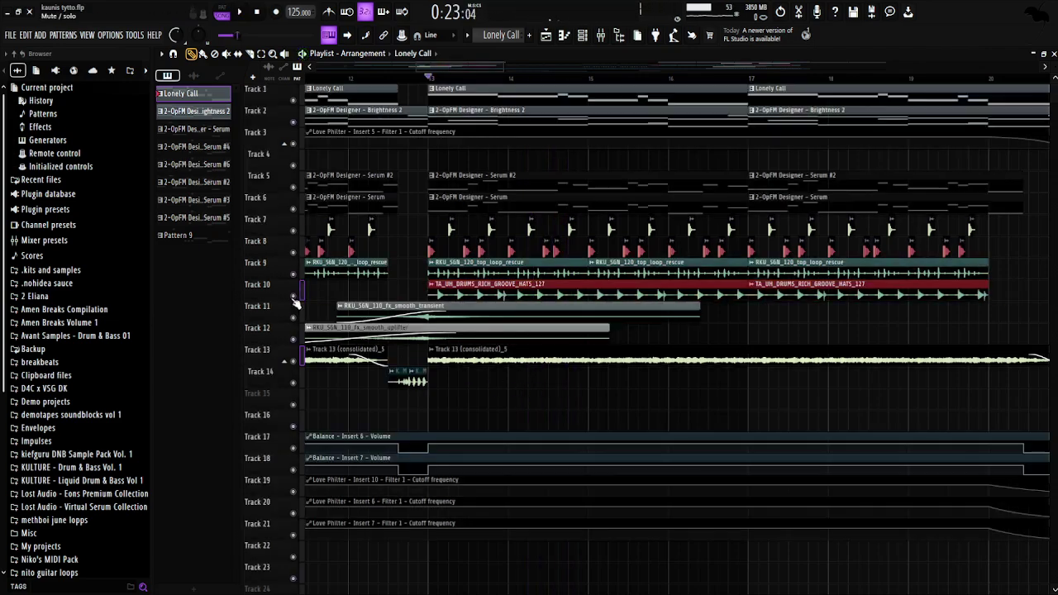
# Move the playhead to bar 21 and play the section with the chopped Track 3 (consolidated) clips and Pattern 9
pyautogui.scroll(-4, 257, 335)
pyautogui.hscroll(2, 714, 358)
pyautogui.moveTo(309, 67); pyautogui.dragTo(484, 72)
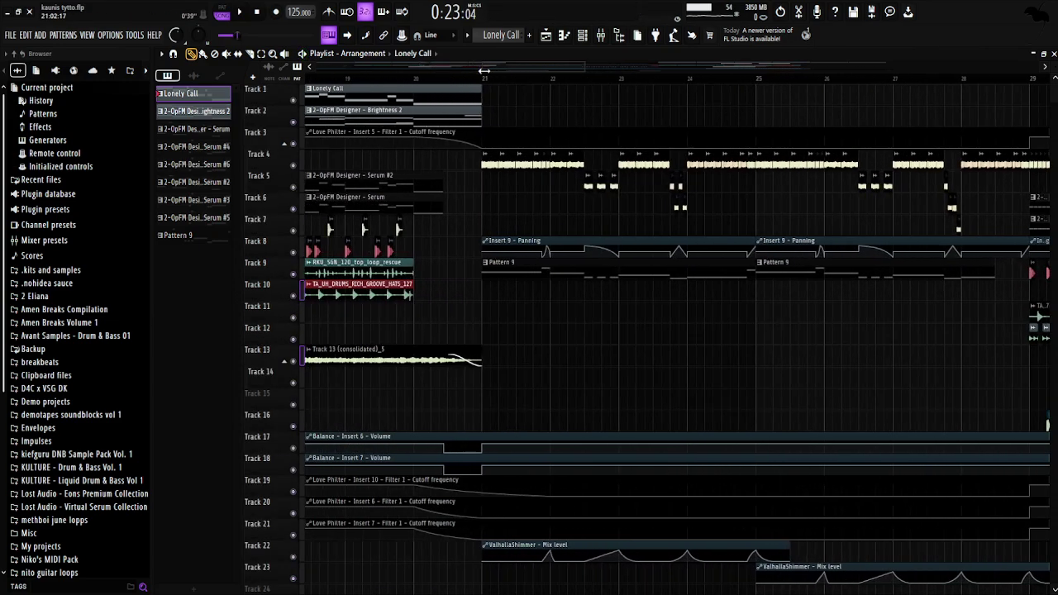
pyautogui.click(488, 78)
pyautogui.scroll(4, 521, 206)
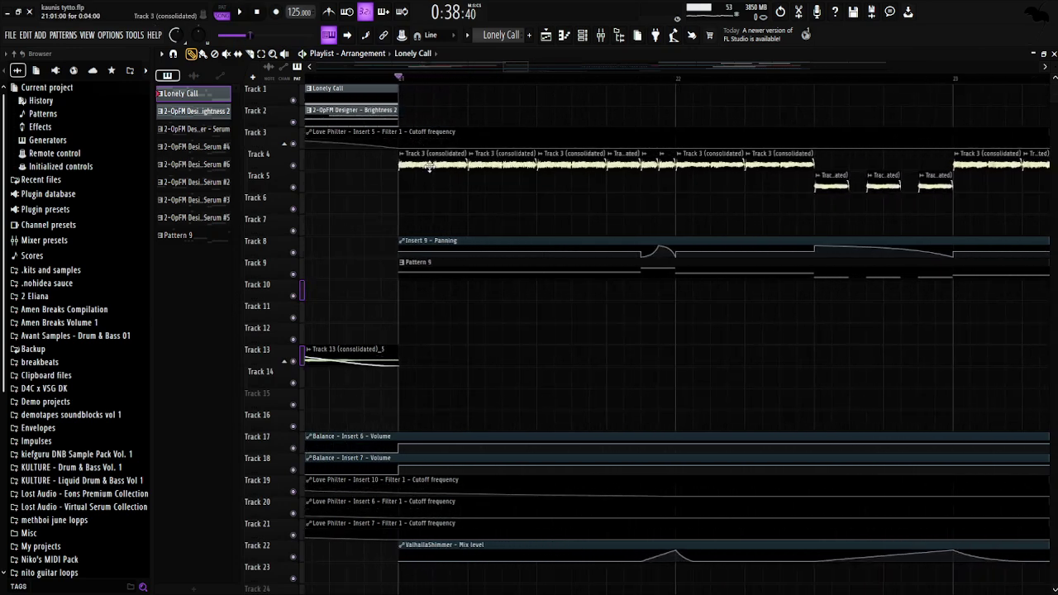
pyautogui.press('space')
pyautogui.scroll(-3, 413, 206)
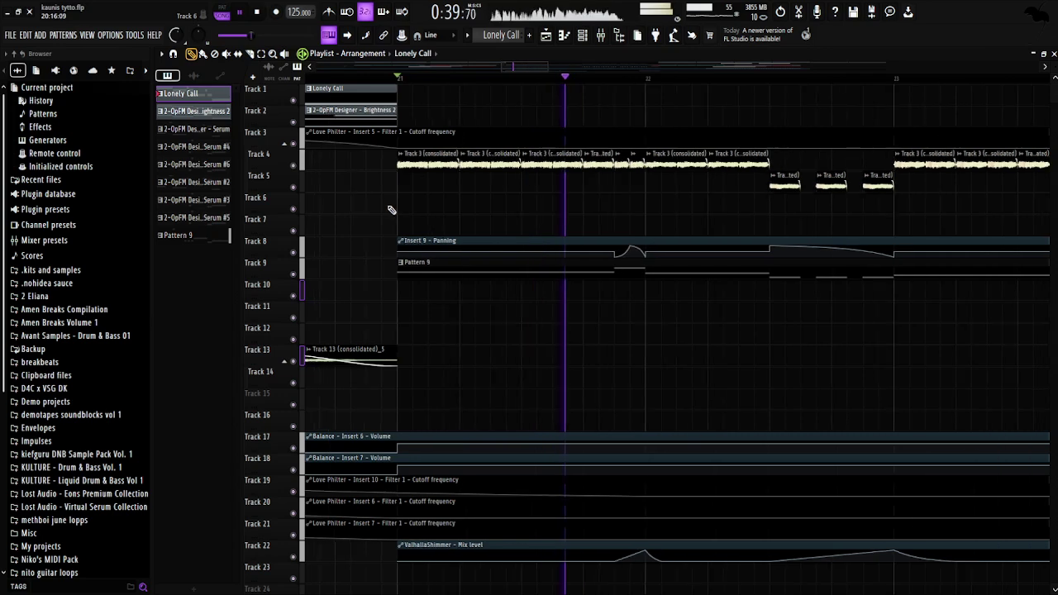
pyautogui.scroll(2, 590, 214)
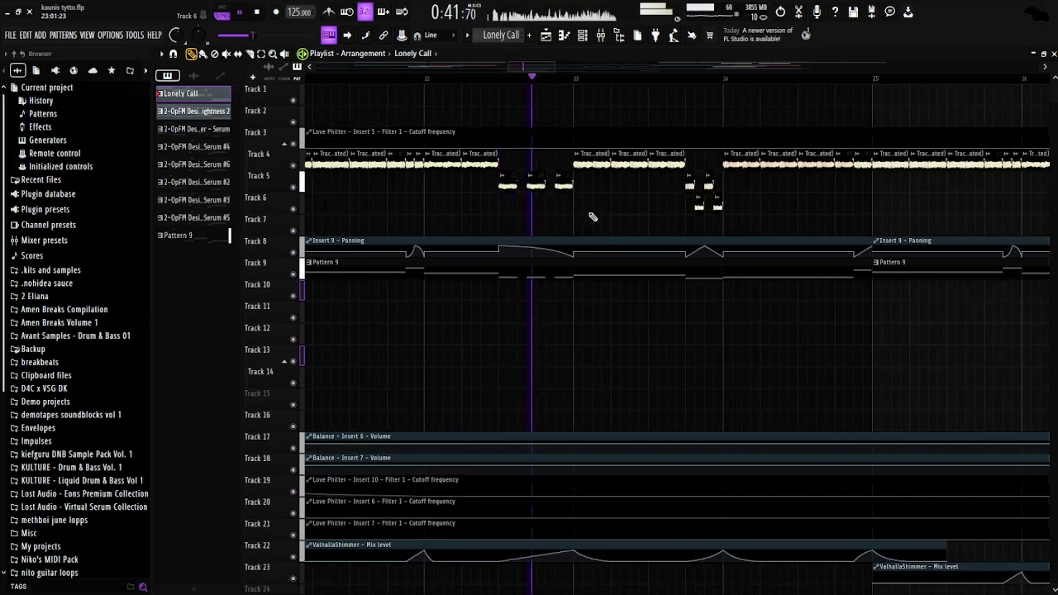
pyautogui.scroll(-4, 592, 216)
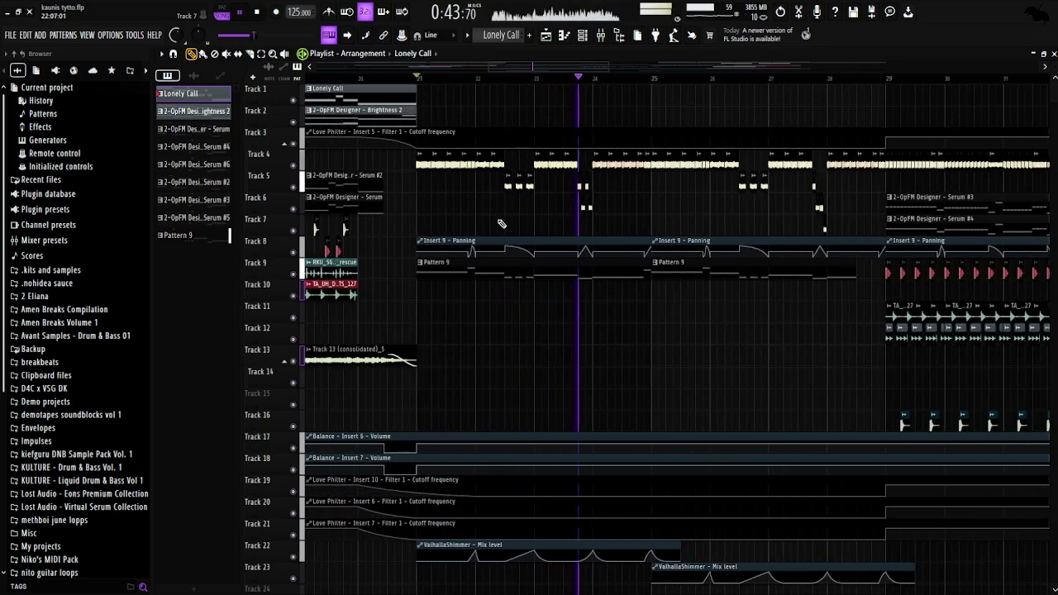
pyautogui.scroll(2, 652, 219)
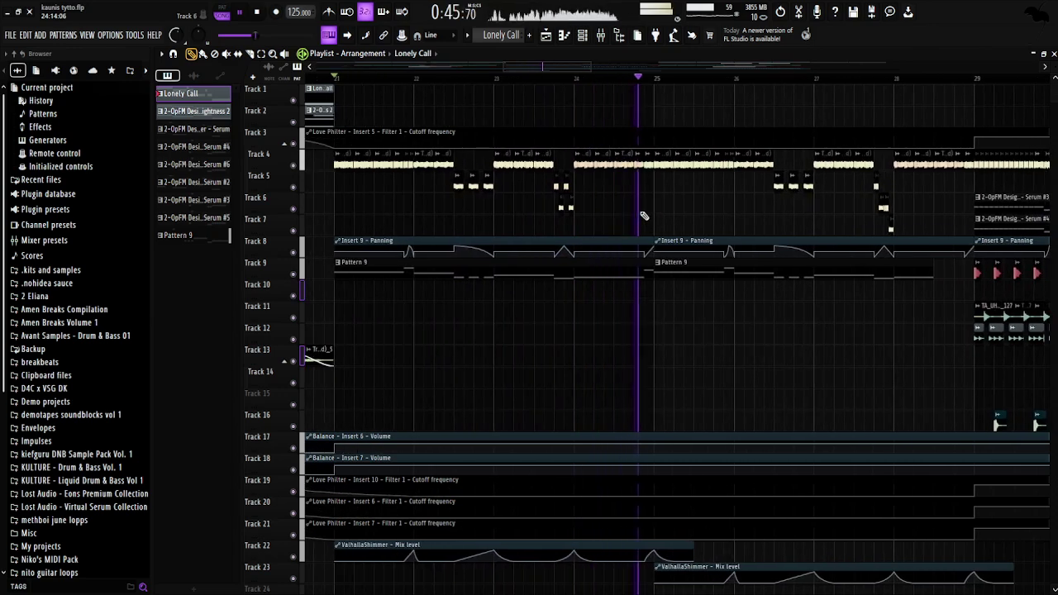
pyautogui.press('space')
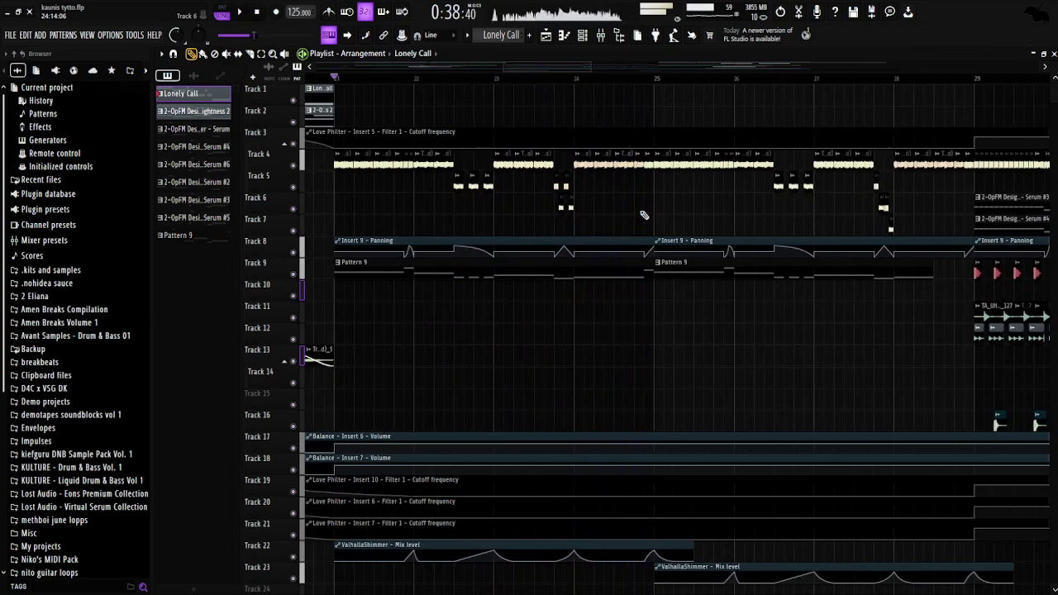
# Examine the sample settings of the Track 3 (consolidated) clip, close them, and replay the section from bar 21
pyautogui.doubleClick(344, 160)
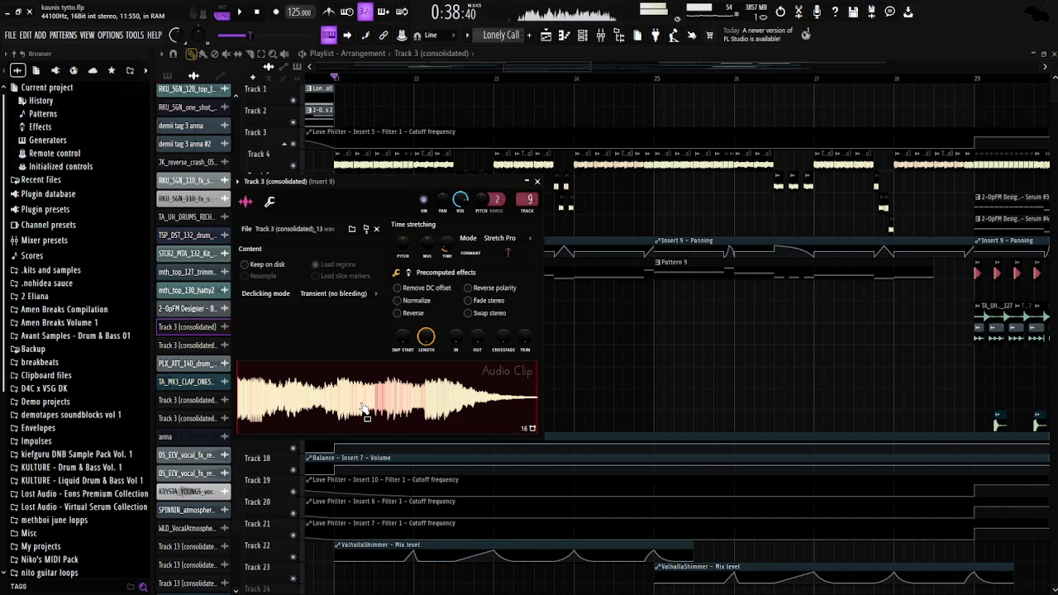
pyautogui.press('Escape')
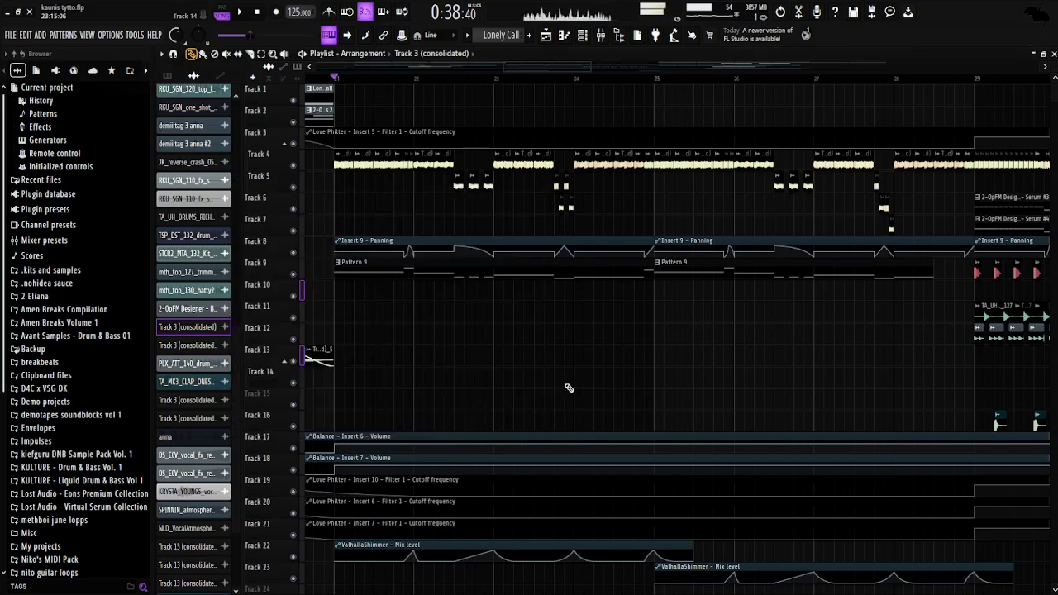
pyautogui.scroll(3, 500, 393)
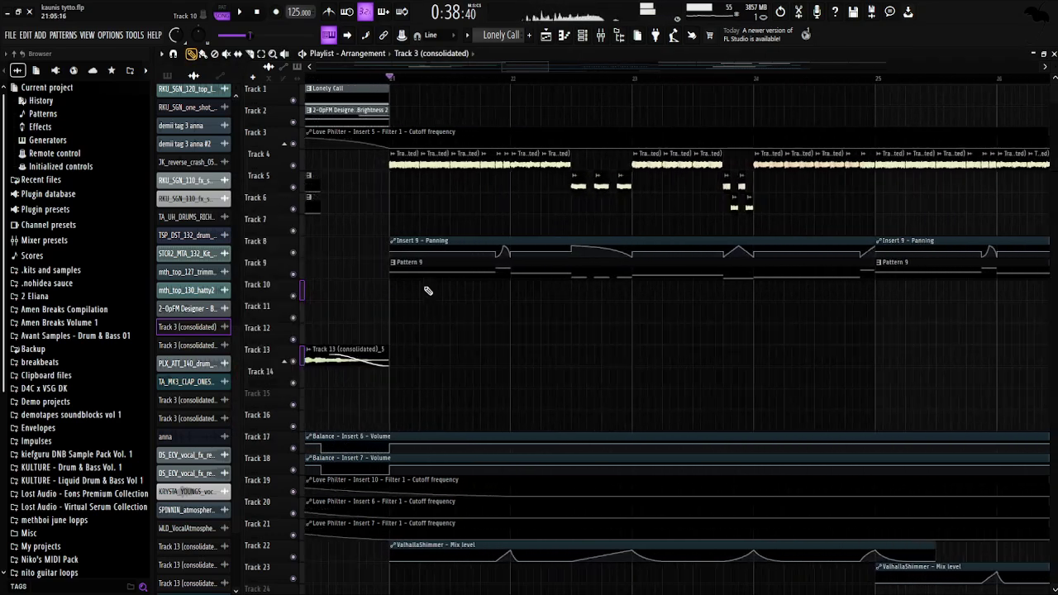
pyautogui.press('space')
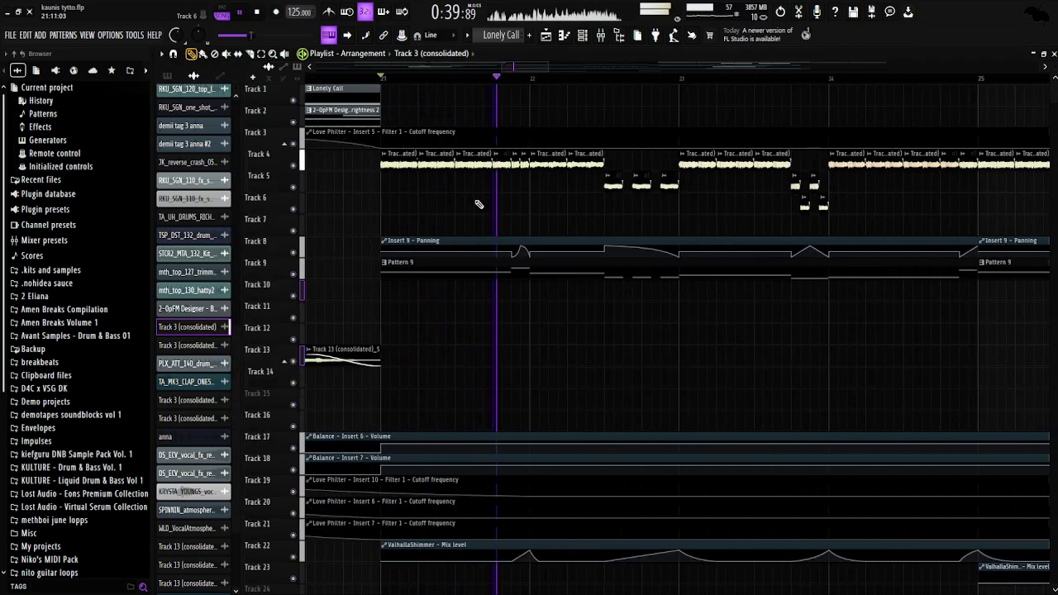
pyautogui.scroll(-2, 469, 248)
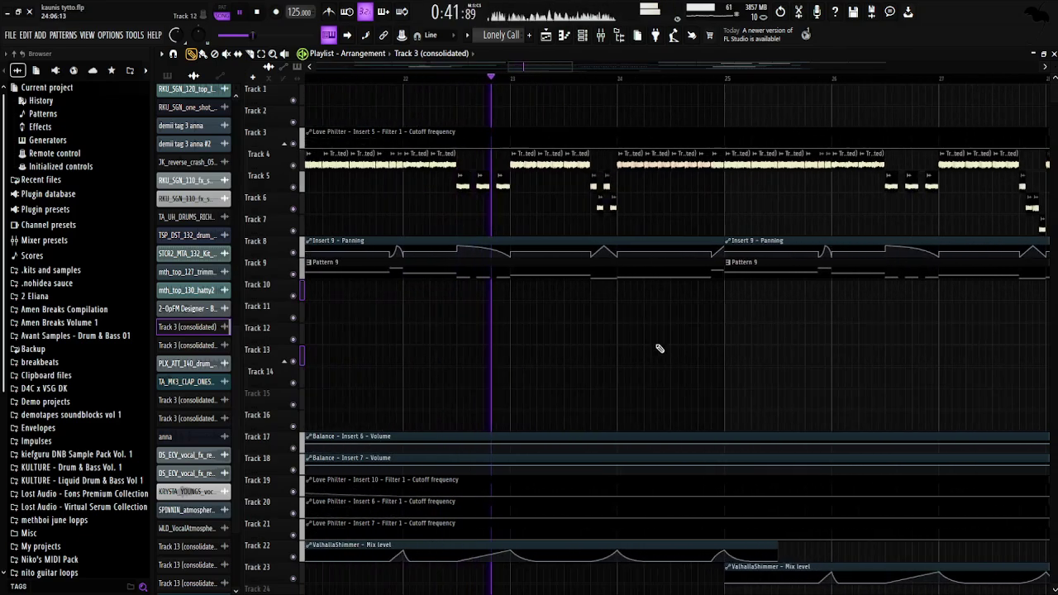
pyautogui.scroll(-4, 476, 376)
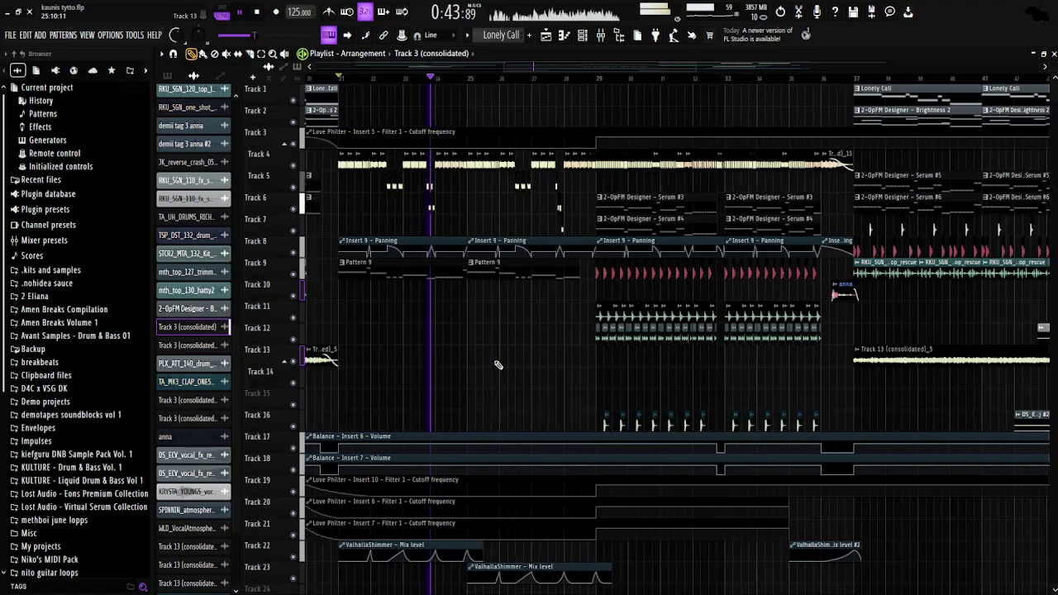
pyautogui.scroll(-1, 437, 359)
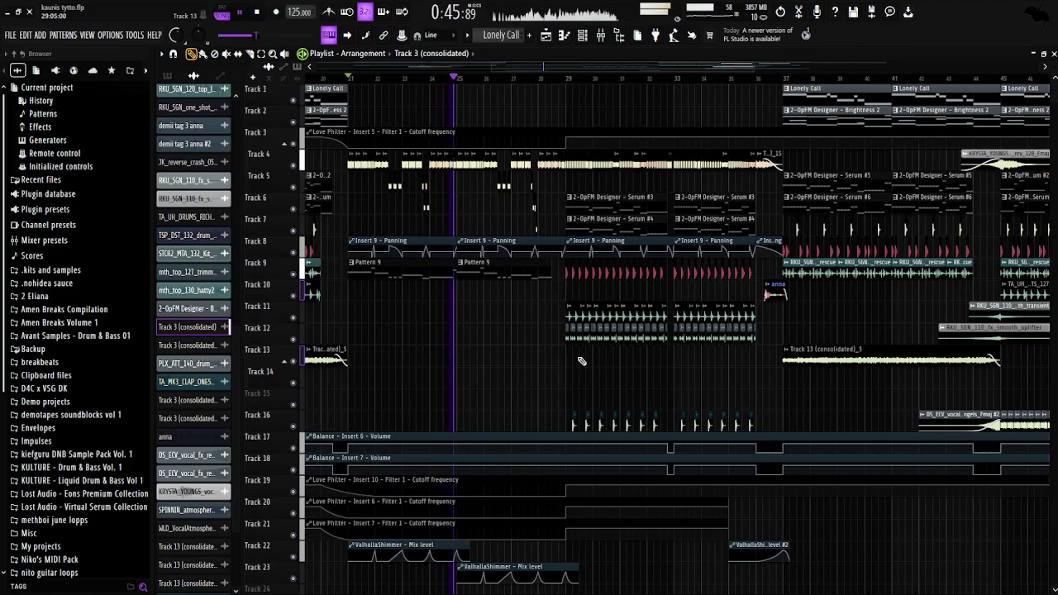
# Stop playback, set the playhead to bar 29, and examine how the chopped Track 3 (consolidated) clips run from bar 21 to bar 37
pyautogui.press('space')
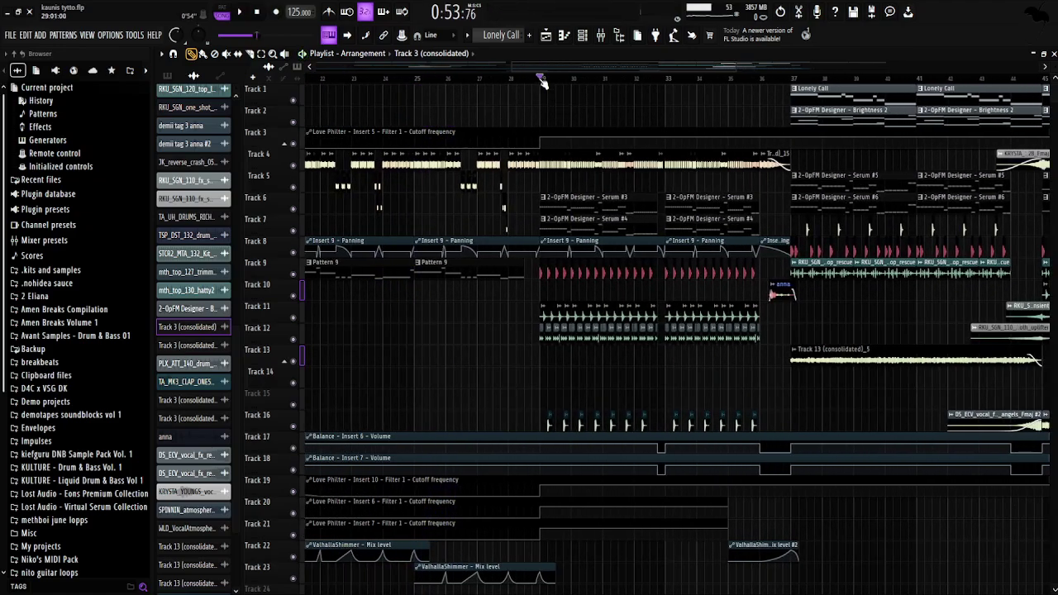
pyautogui.scroll(8, 541, 82)
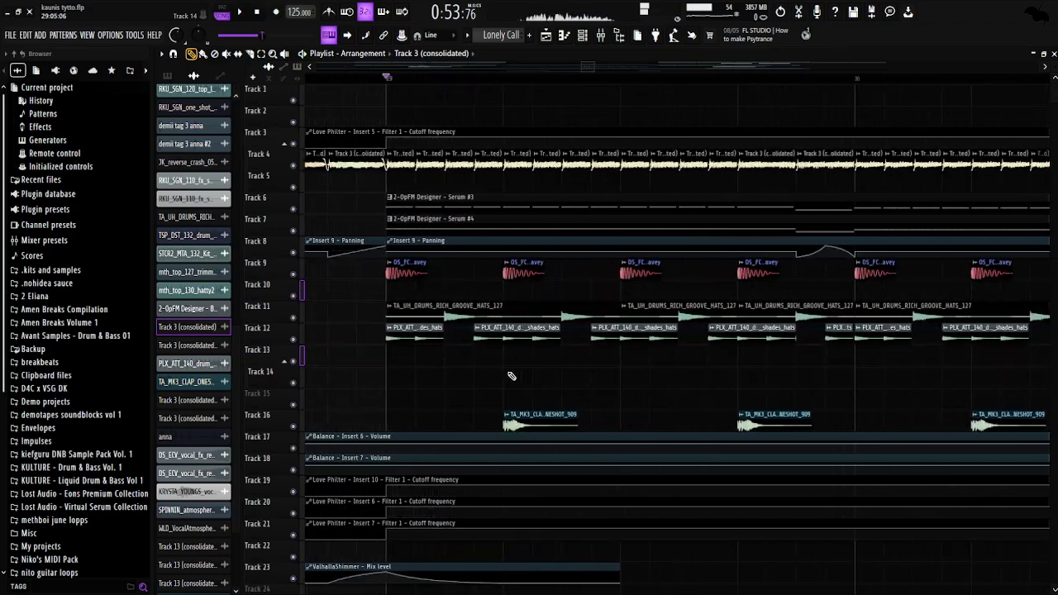
pyautogui.scroll(1, 511, 376)
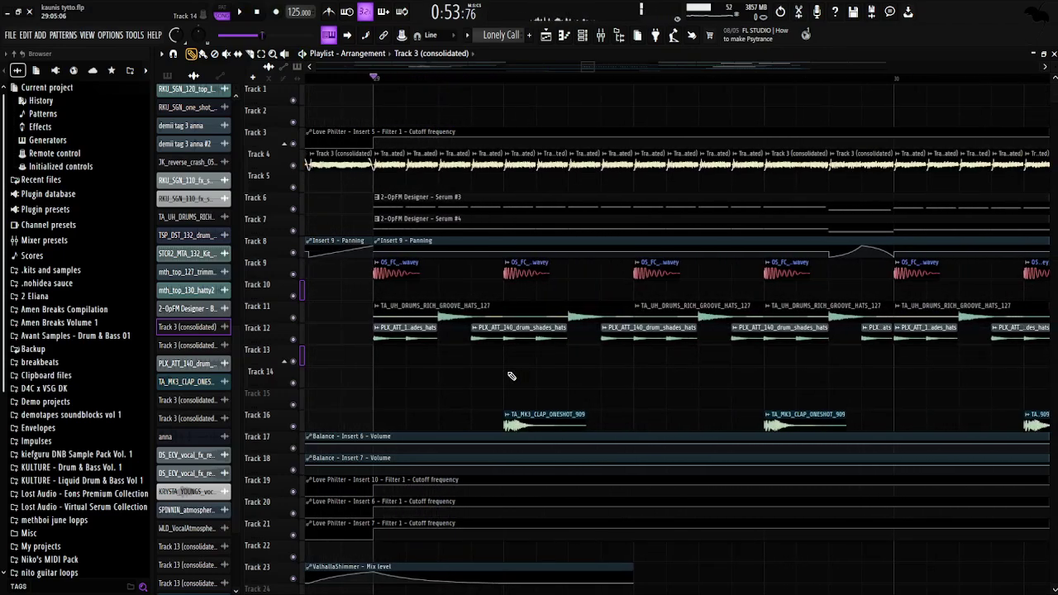
pyautogui.scroll(-7, 512, 376)
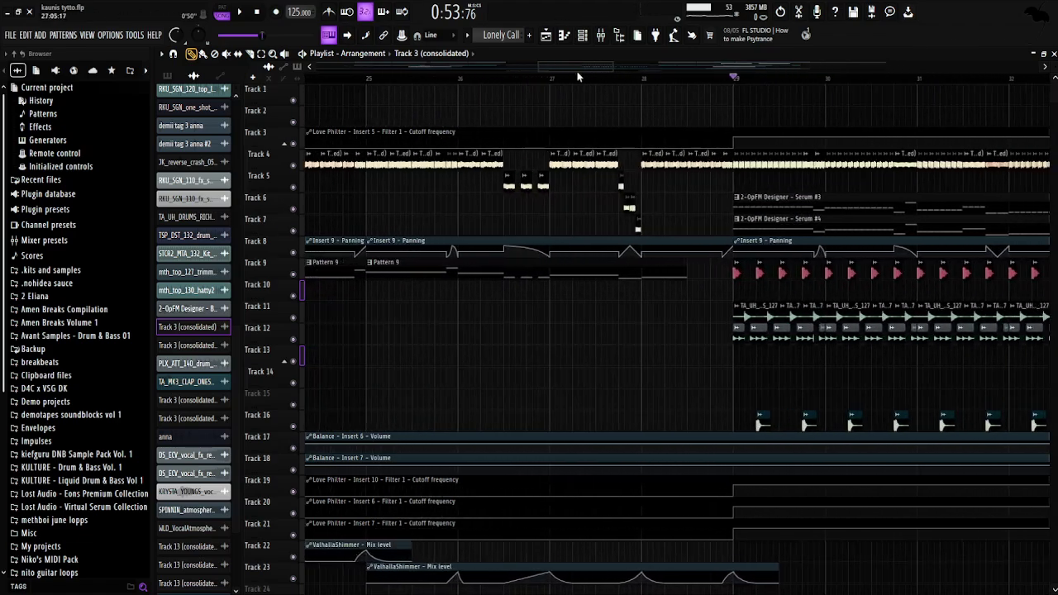
pyautogui.moveTo(576, 71); pyautogui.dragTo(480, 69)
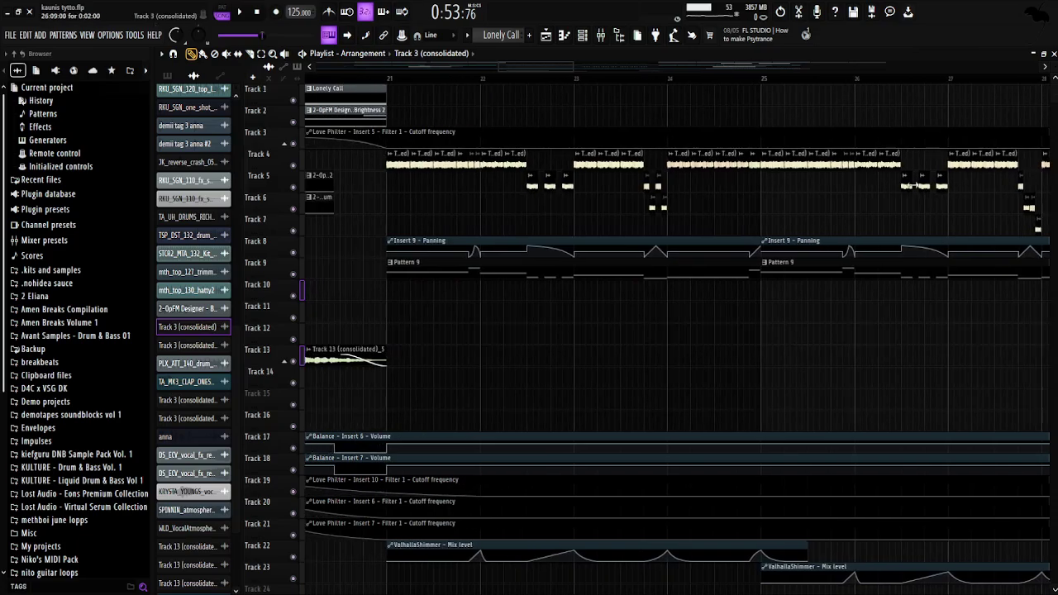
pyautogui.scroll(-4, 512, 135)
pyautogui.hscroll(6, 488, 157)
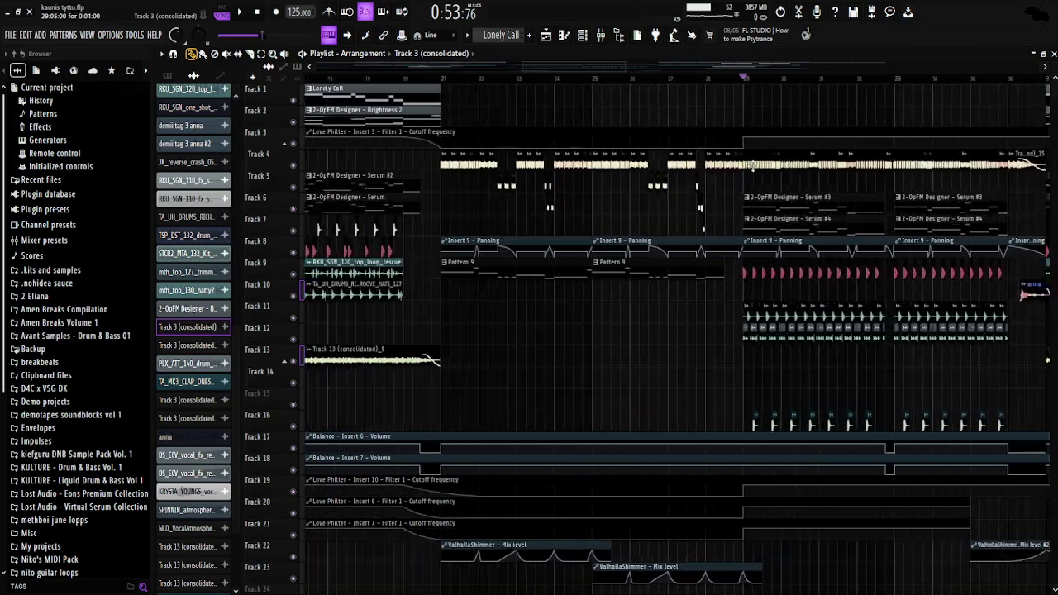
pyautogui.scroll(4, 453, 185)
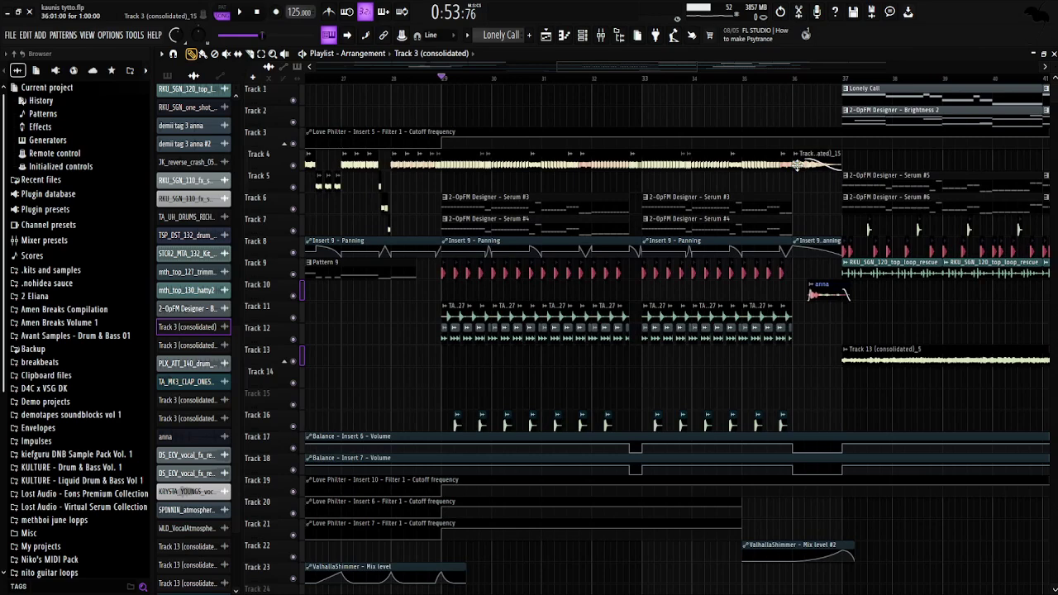
pyautogui.scroll(5, 454, 127)
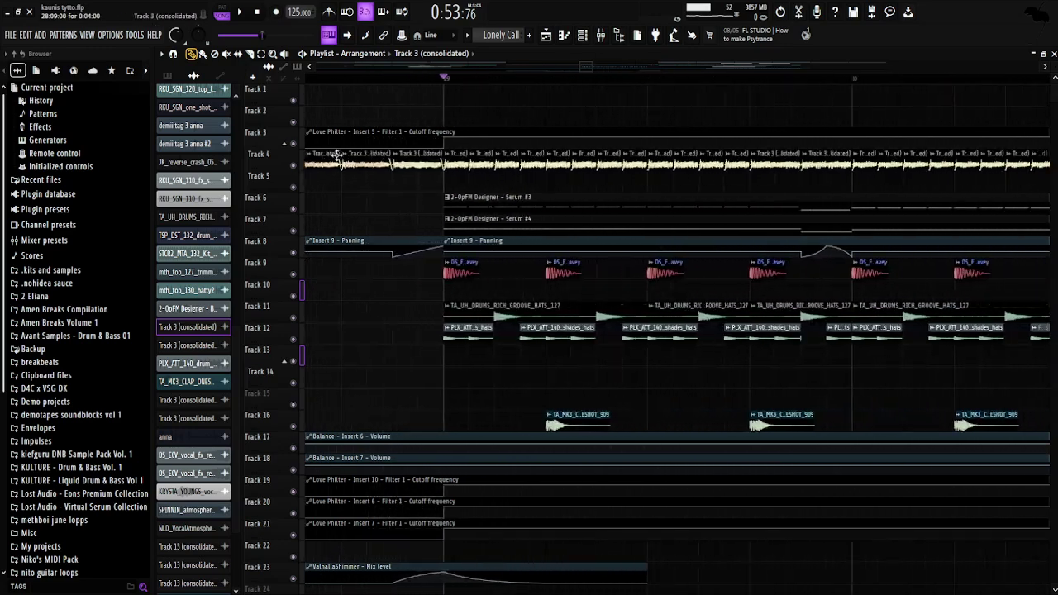
# Solo Track 4 and play its chopped Track 3 (consolidated) clips from bar 29
pyautogui.rightClick(293, 166)
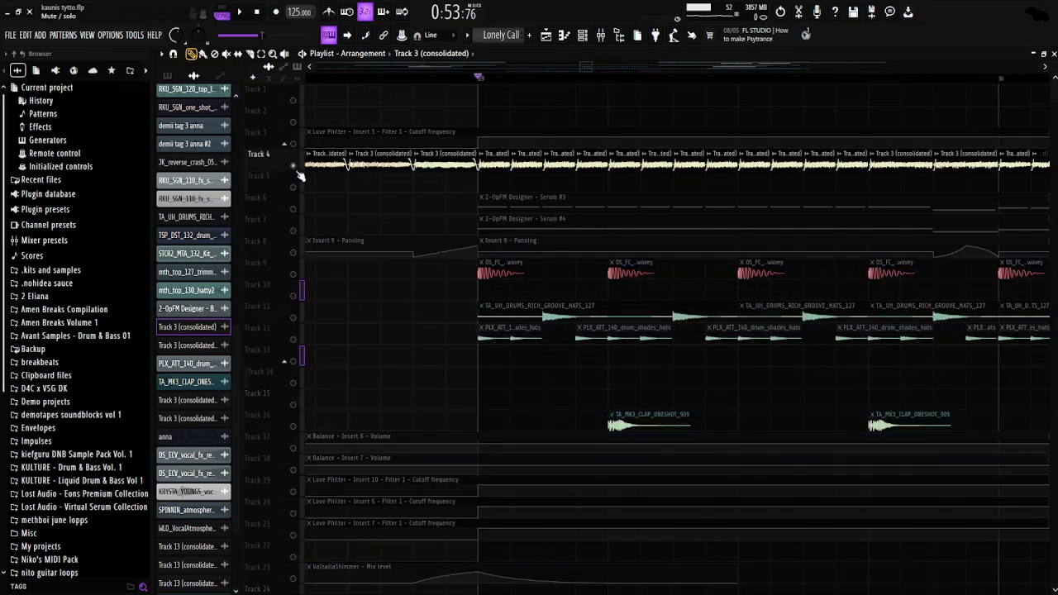
pyautogui.scroll(-4, 344, 205)
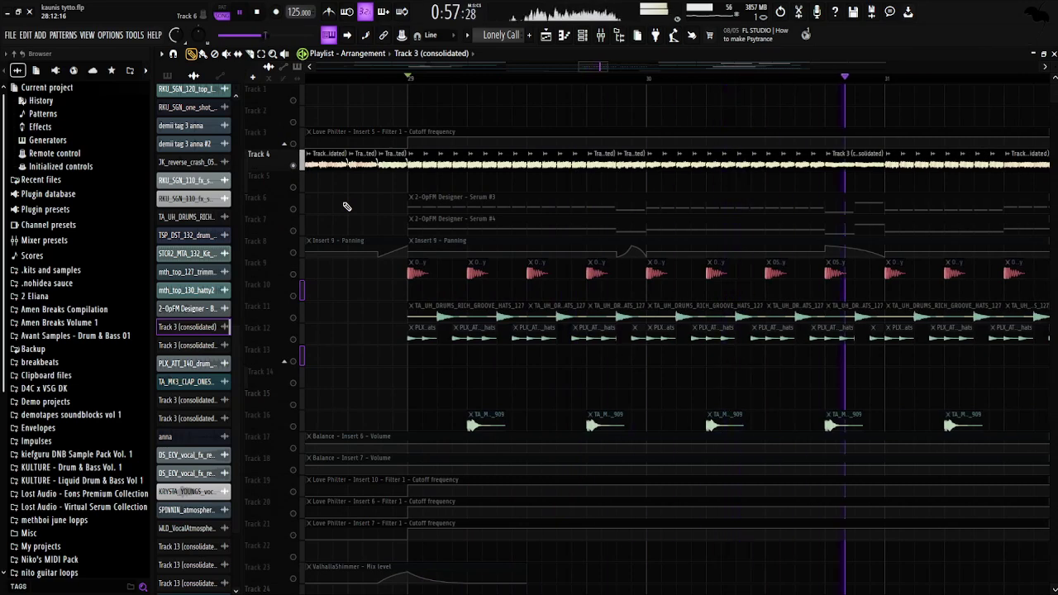
pyautogui.scroll(-2, 346, 203)
pyautogui.scroll(-1, 347, 203)
pyautogui.press('space')
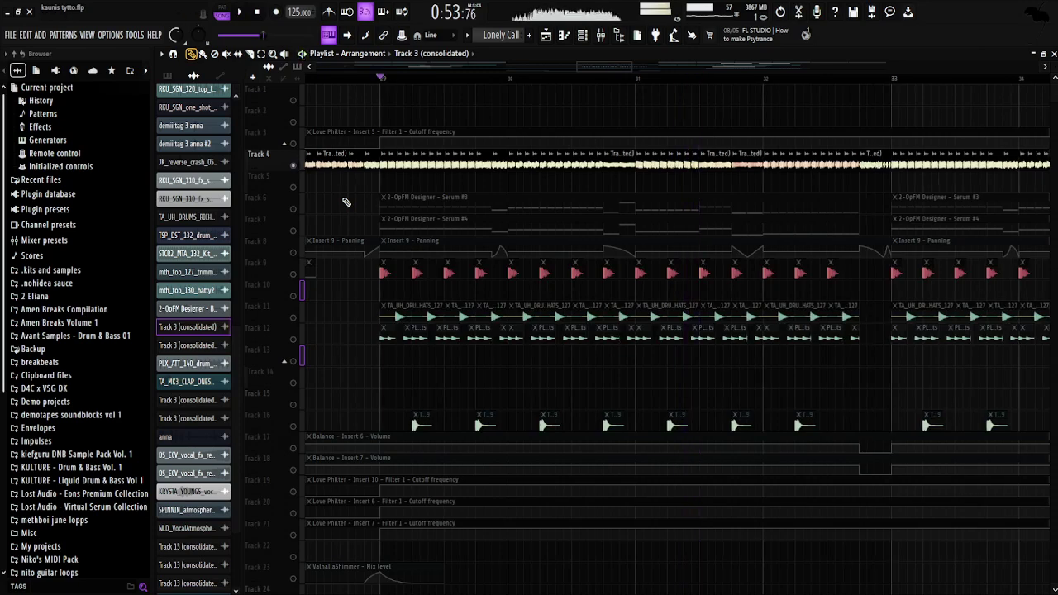
# Audition the 2-OpFM Designer - Serum #3 and Serum #4 bass patterns from bar 29 by soloing Track 6 and Track 7 in turn
pyautogui.rightClick(294, 170)
pyautogui.rightClick(296, 209)
pyautogui.press('space')
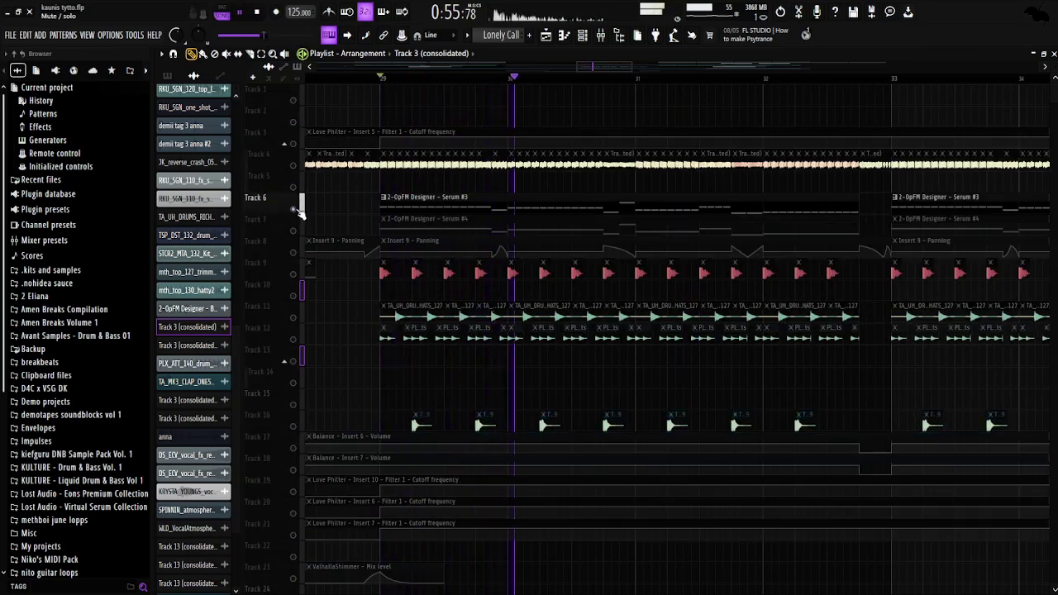
pyautogui.rightClick(293, 231)
pyautogui.press('space')
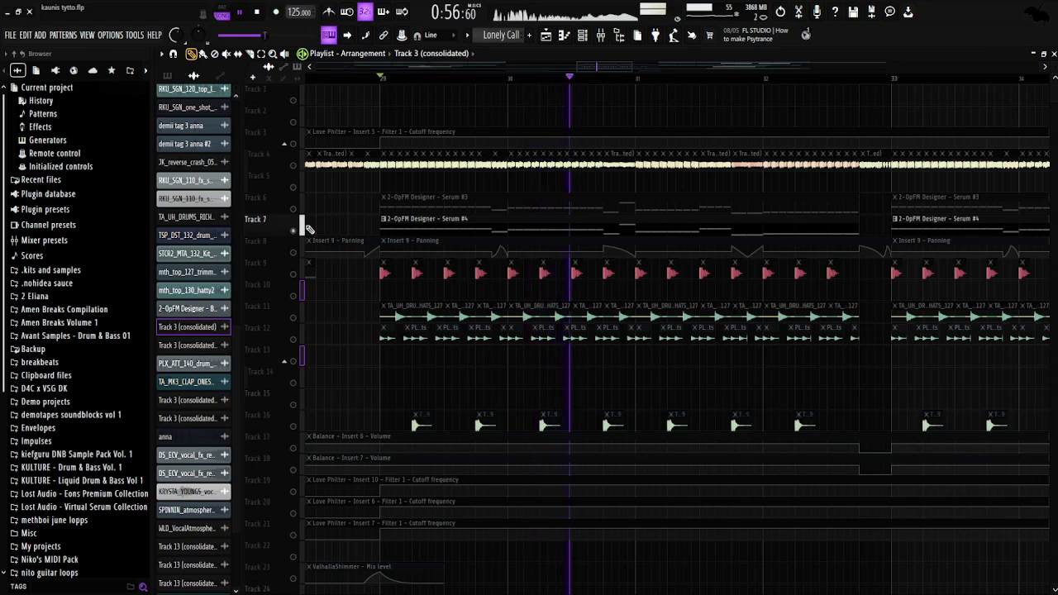
# Isolate the drum Tracks 9, 11, 12 and 16 and play them together from bar 29
pyautogui.rightClick(293, 274)
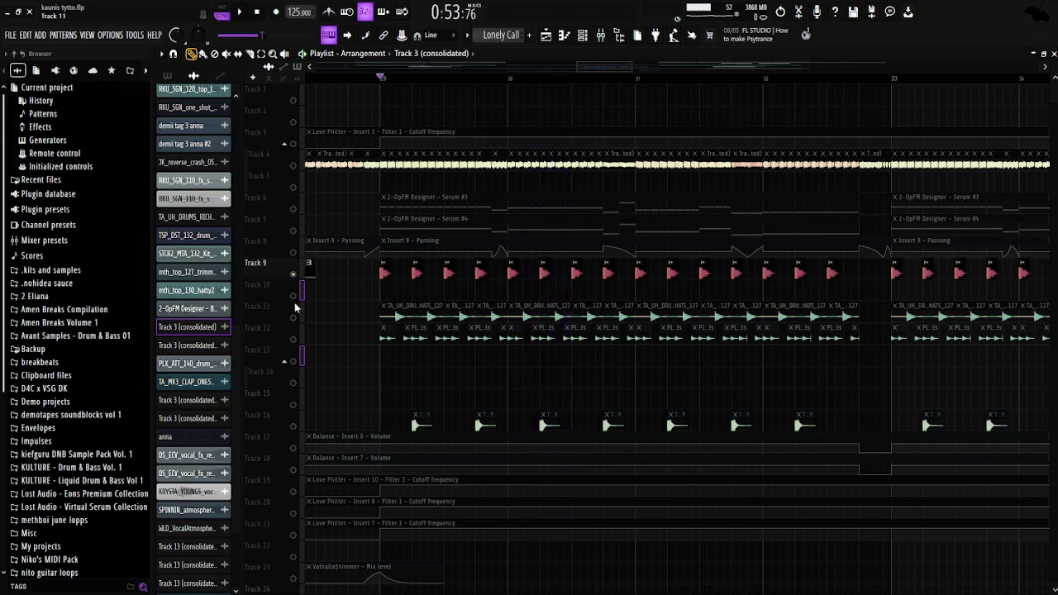
pyautogui.click(293, 317)
pyautogui.click(293, 339)
pyautogui.click(294, 425)
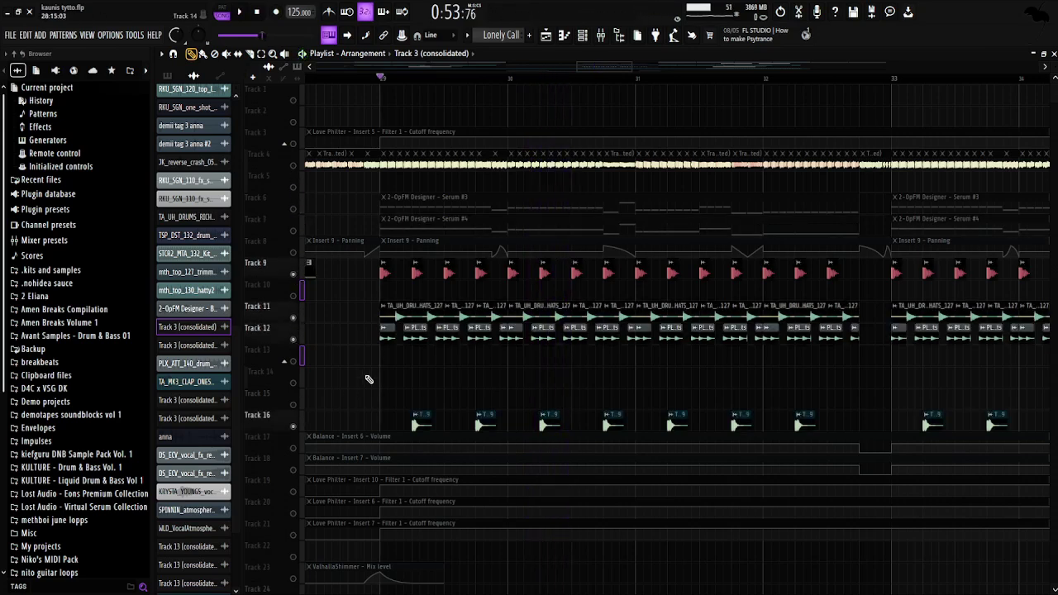
pyautogui.press('space')
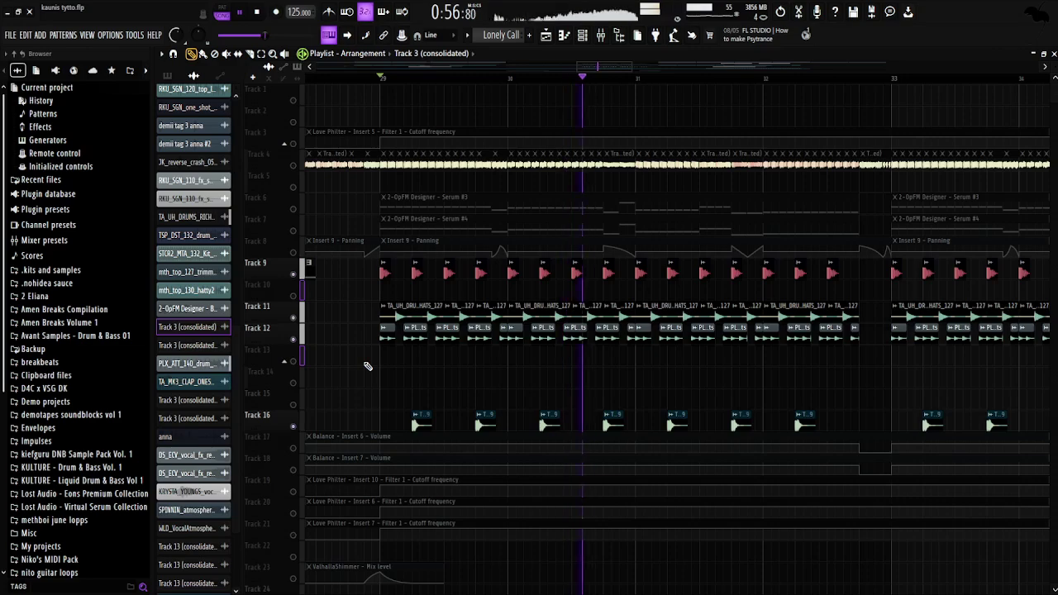
pyautogui.scroll(-3, 372, 389)
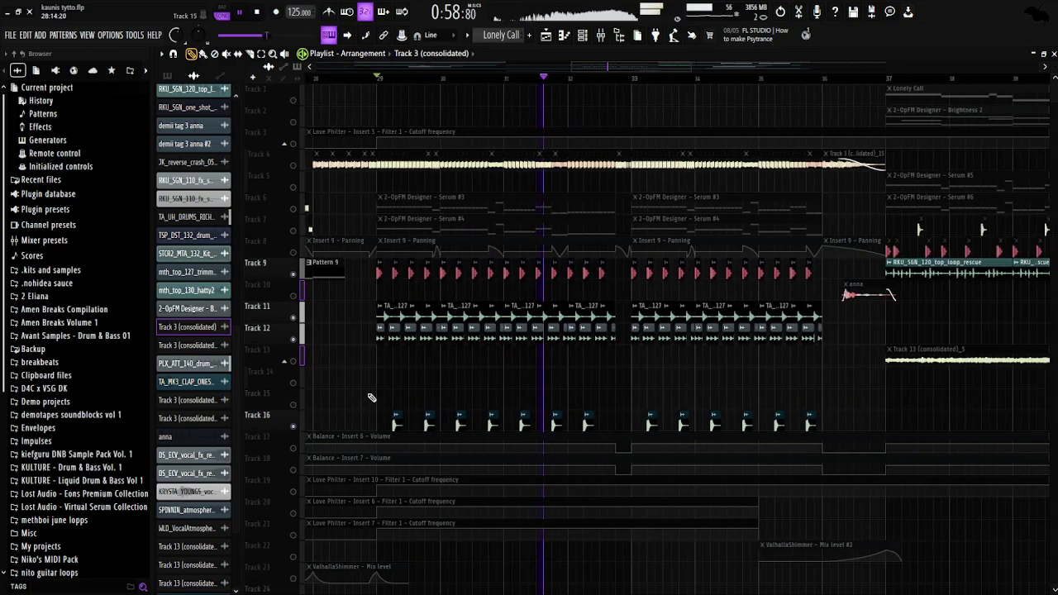
pyautogui.press('space')
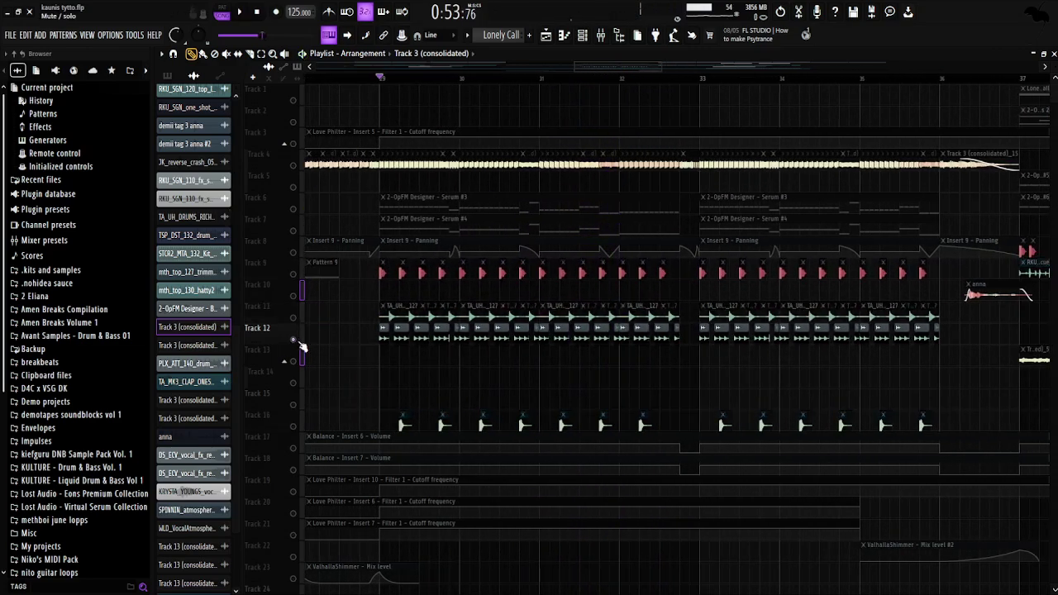
# Turn all tracks back on and play the full arrangement from bar 21 through to bar 37
pyautogui.rightClick(295, 339)
pyautogui.scroll(-6, 382, 85)
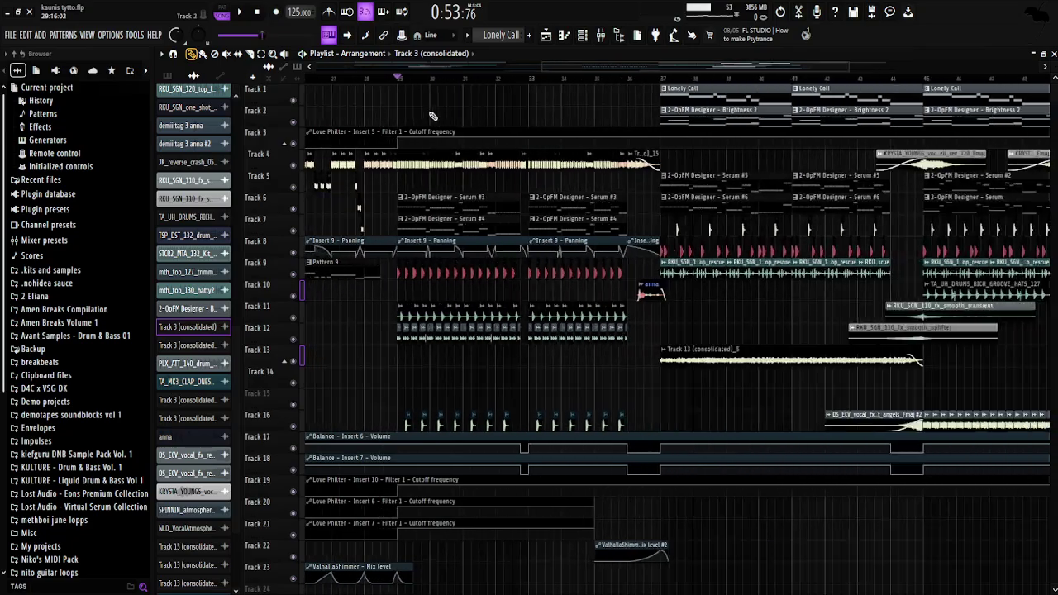
pyautogui.click(506, 77)
pyautogui.hscroll(4, 587, 240)
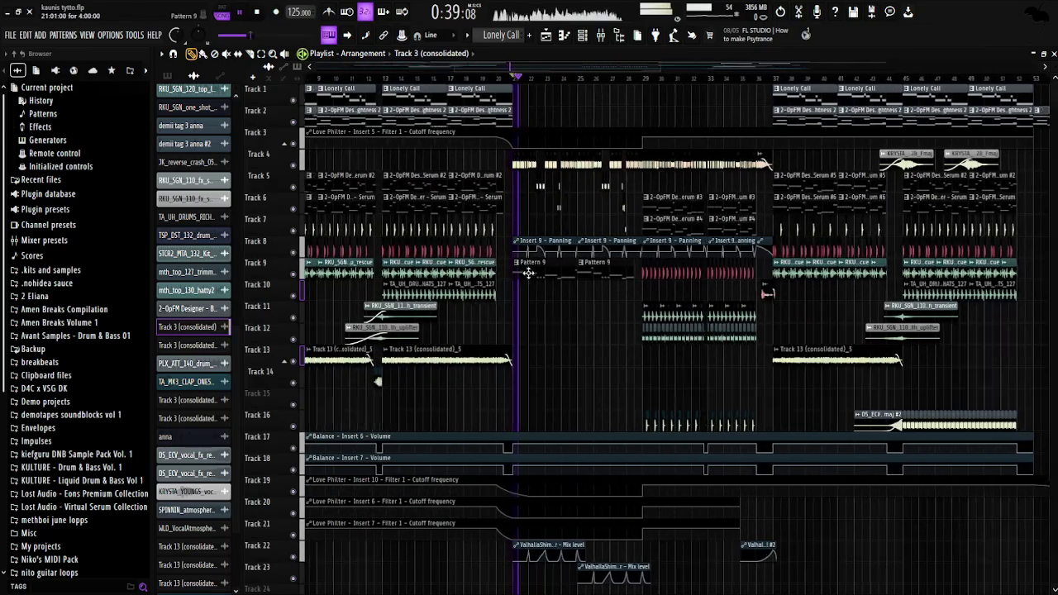
pyautogui.scroll(2, 696, 347)
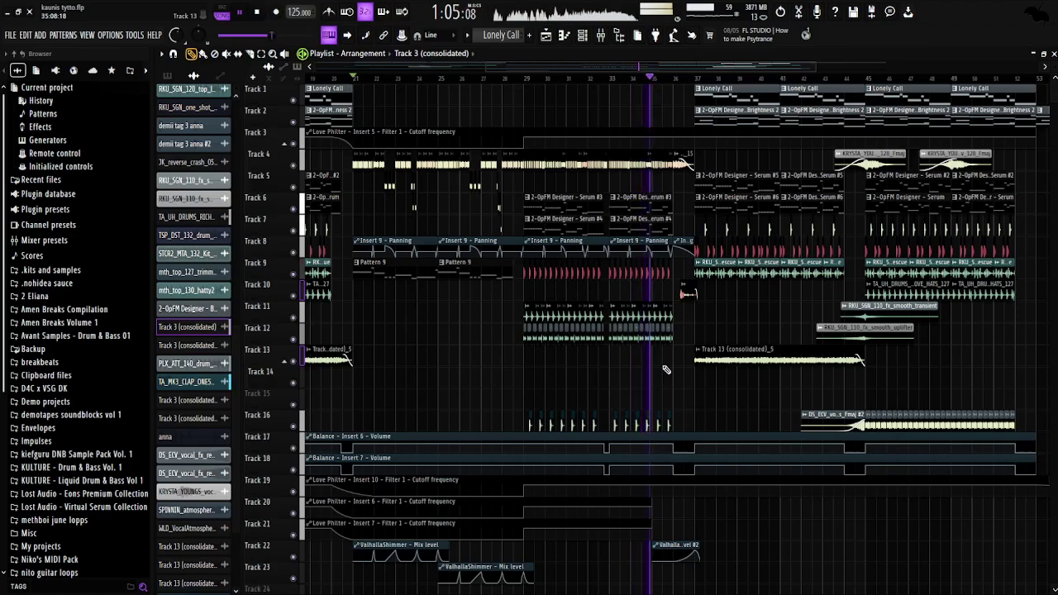
pyautogui.scroll(3, 732, 403)
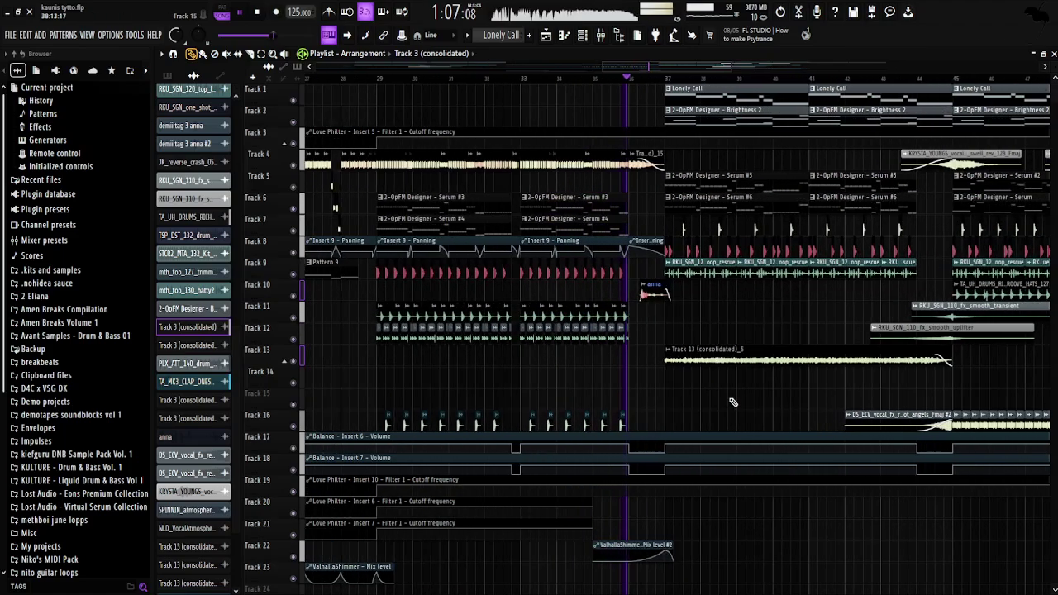
pyautogui.scroll(3, 732, 403)
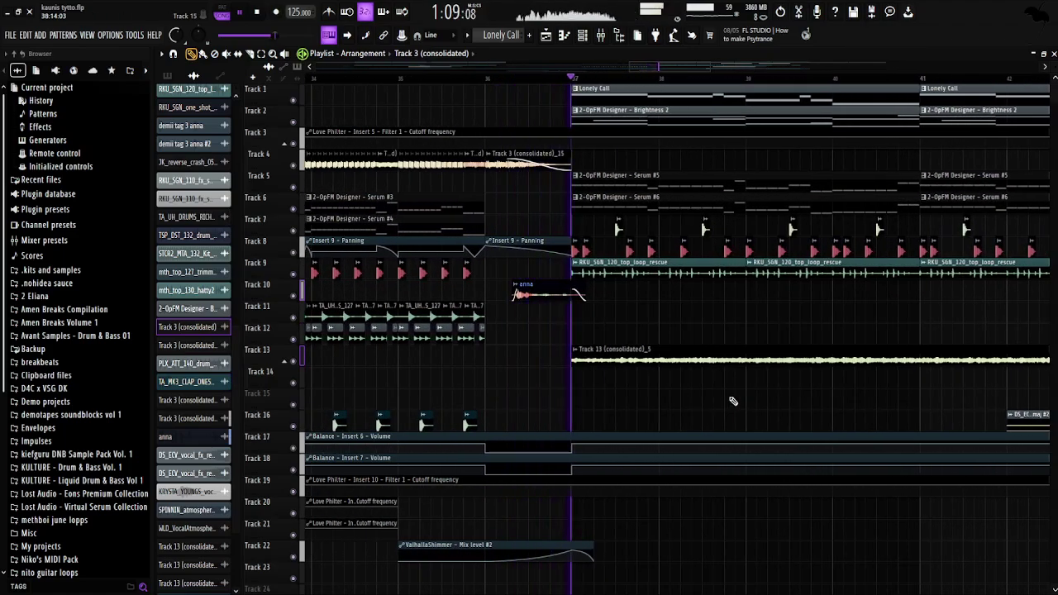
pyautogui.scroll(-3, 595, 401)
pyautogui.press('space')
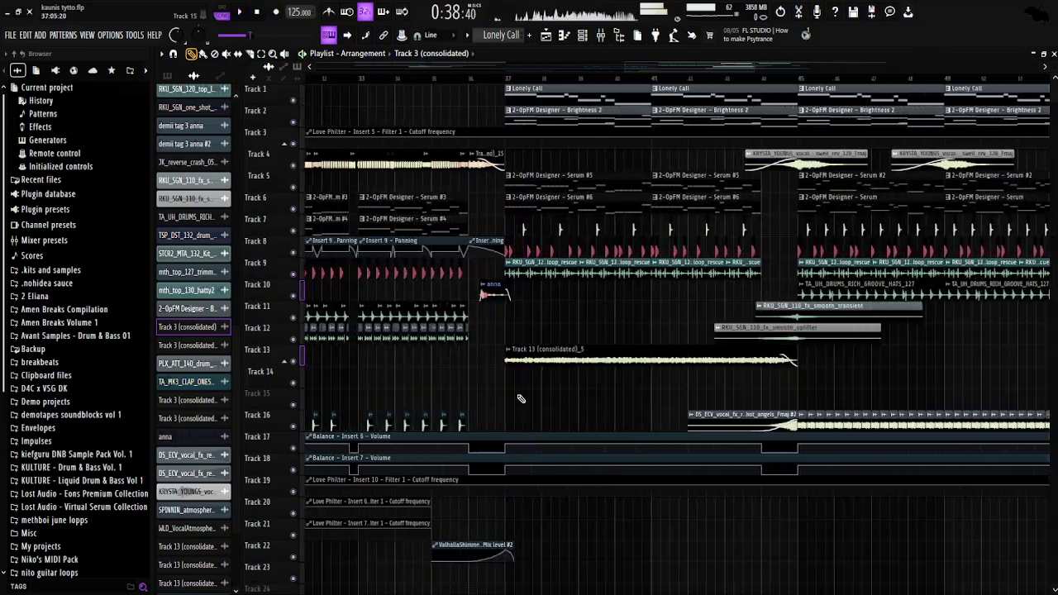
# Set the playhead to bar 37, compare this section with the earlier ones, and play its opening bars
pyautogui.scroll(3, 521, 400)
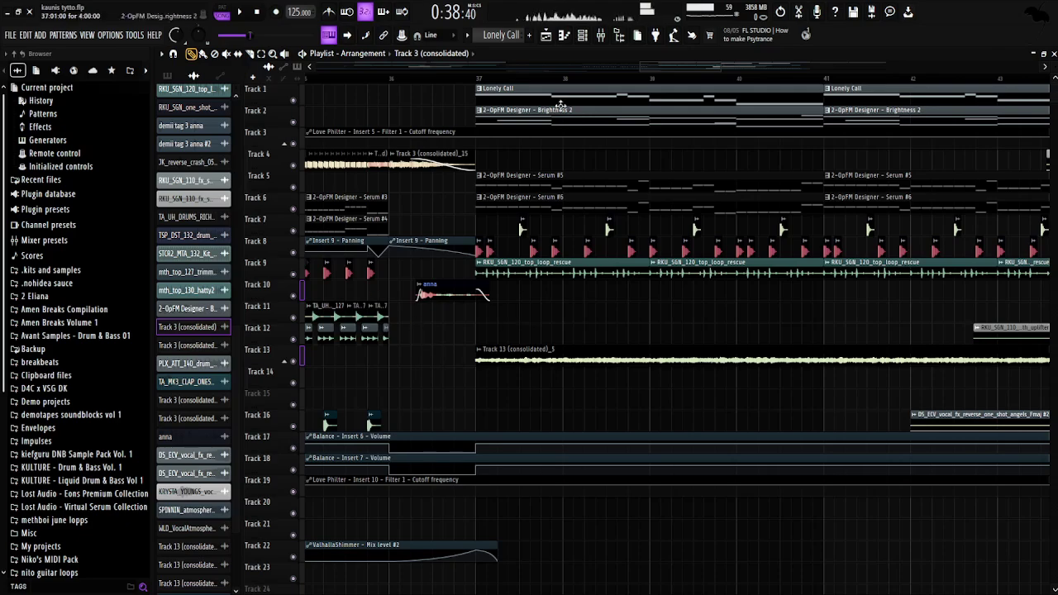
pyautogui.scroll(-3, 570, 323)
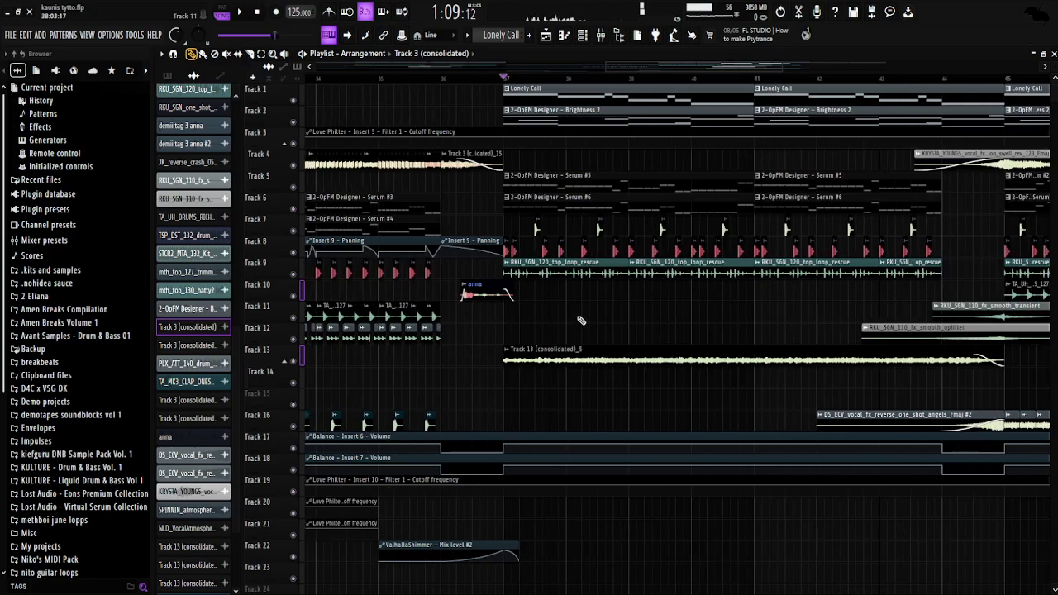
pyautogui.scroll(4, 483, 335)
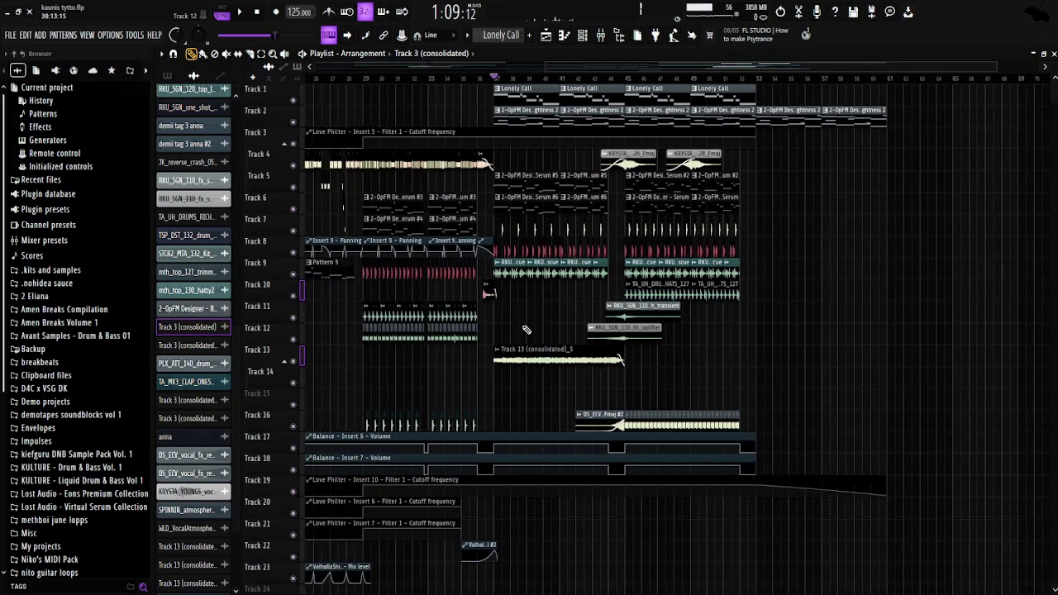
pyautogui.scroll(-5, 505, 311)
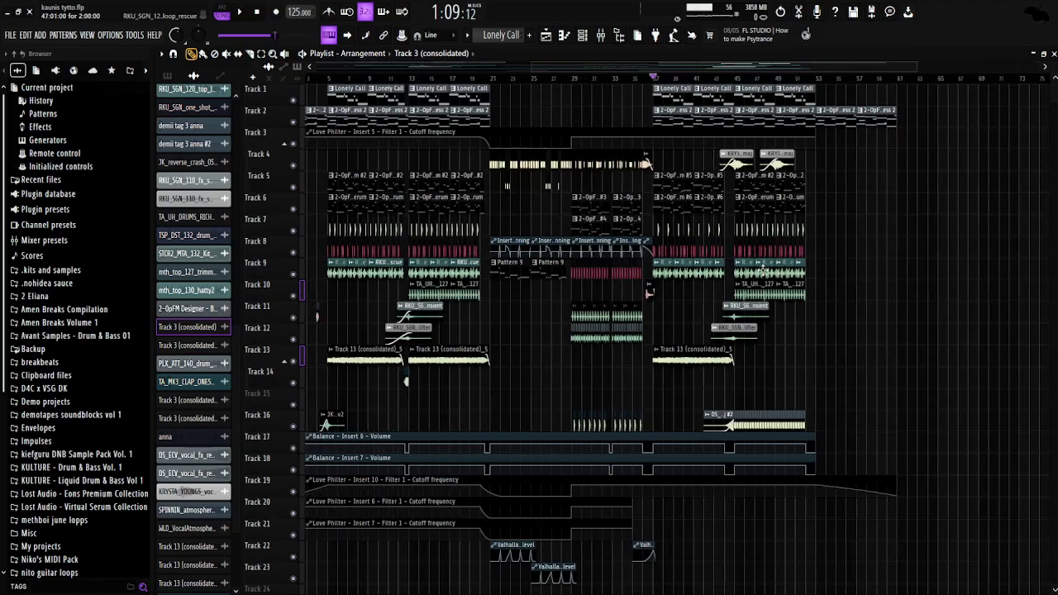
pyautogui.scroll(4, 565, 302)
pyautogui.scroll(3, 529, 318)
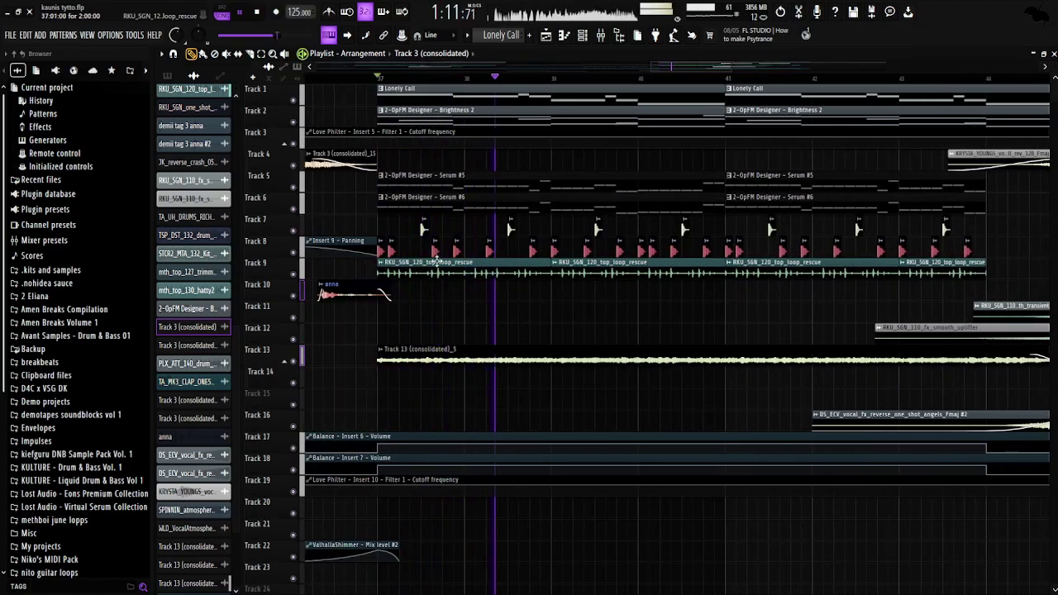
pyautogui.press('space')
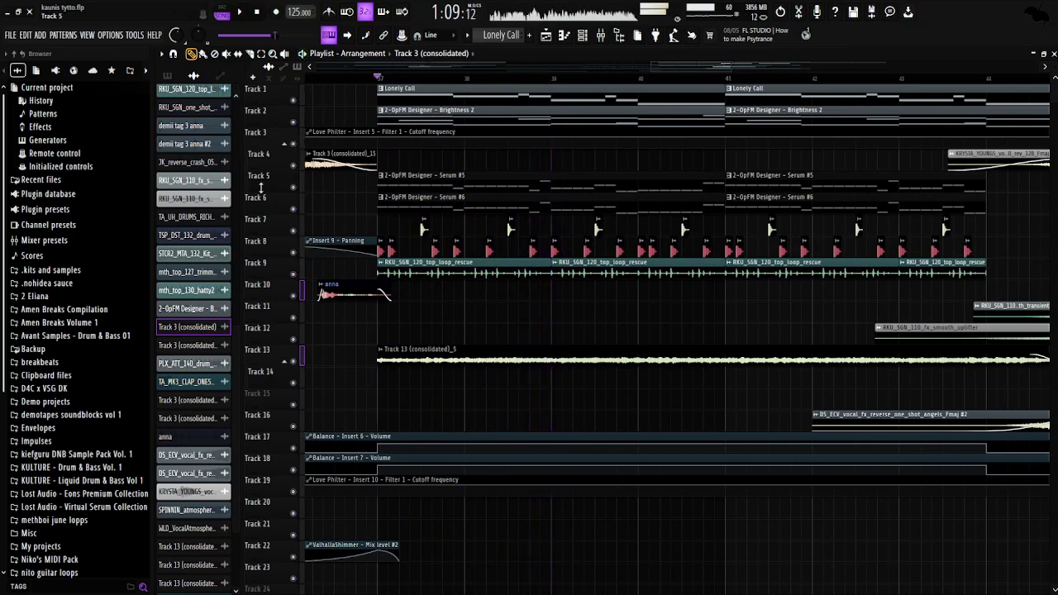
# Isolate Tracks 5 and 6 and play the 2-OpFM Designer - Serum #5 and Serum #6 patterns from bar 37
pyautogui.keyDown('ctrl'); pyautogui.click(293, 187); pyautogui.keyUp('ctrl')
pyautogui.click(292, 208)
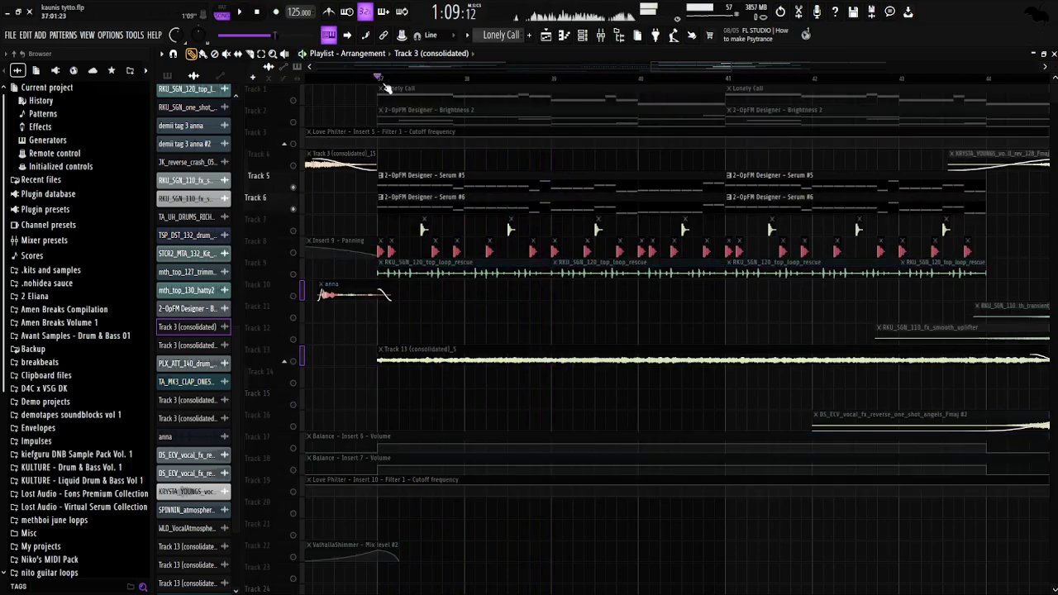
pyautogui.scroll(-4, 584, 213)
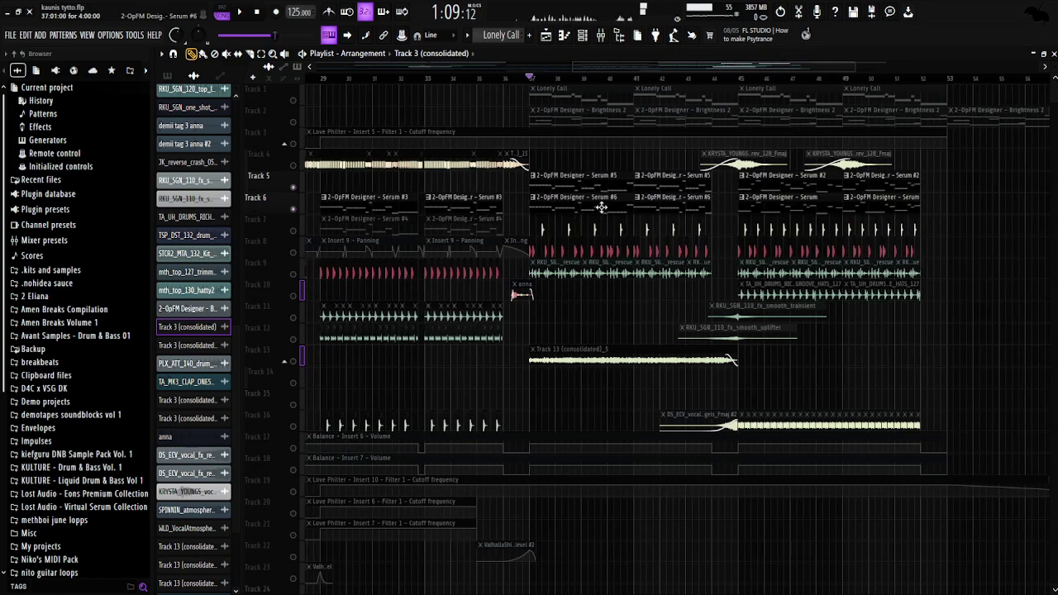
pyautogui.scroll(3, 562, 223)
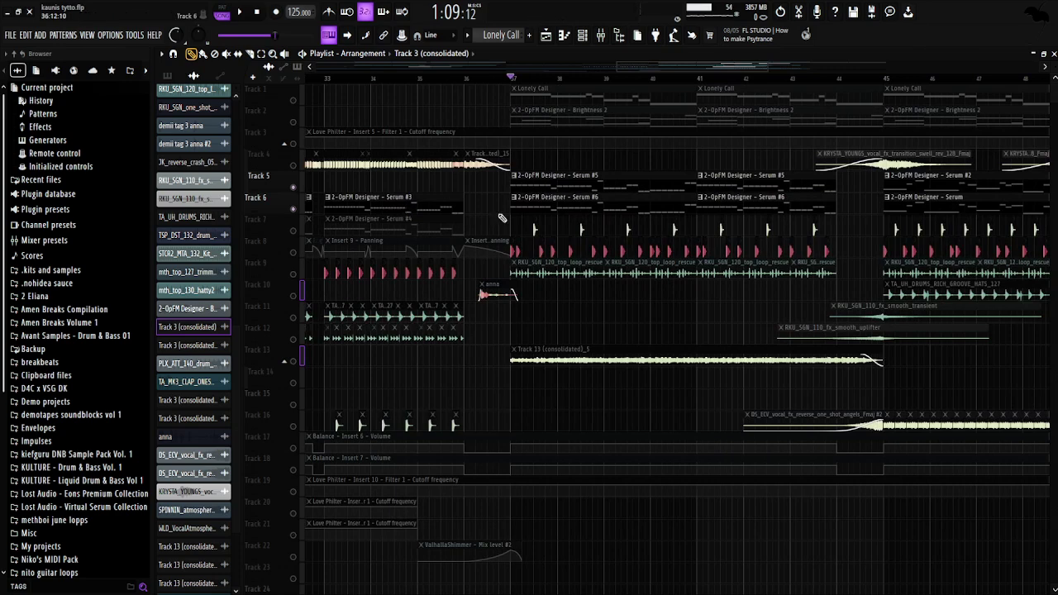
pyautogui.scroll(3, 529, 273)
pyautogui.press('space')
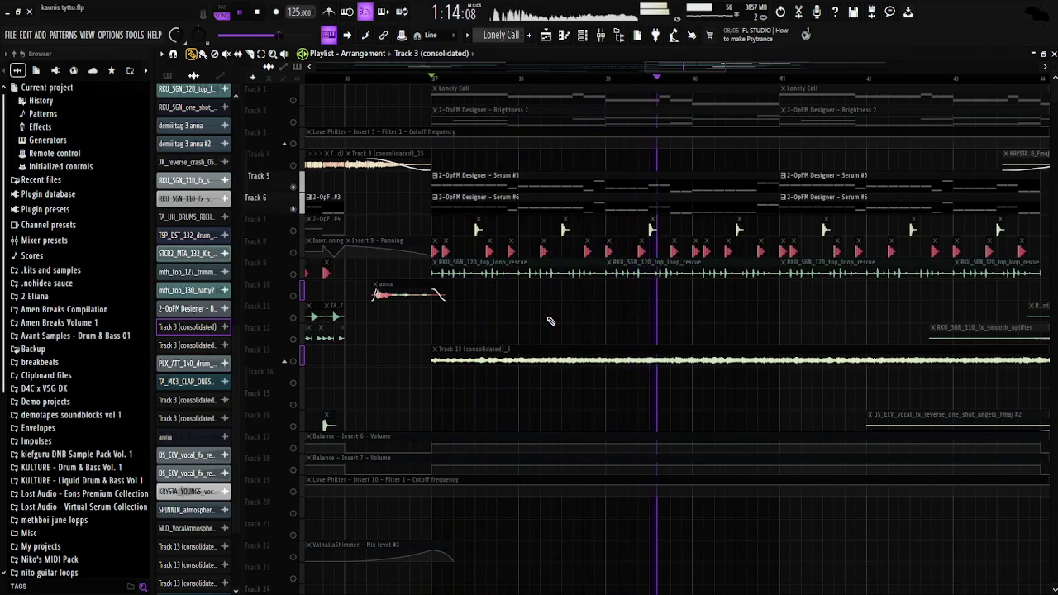
pyautogui.scroll(-2, 550, 321)
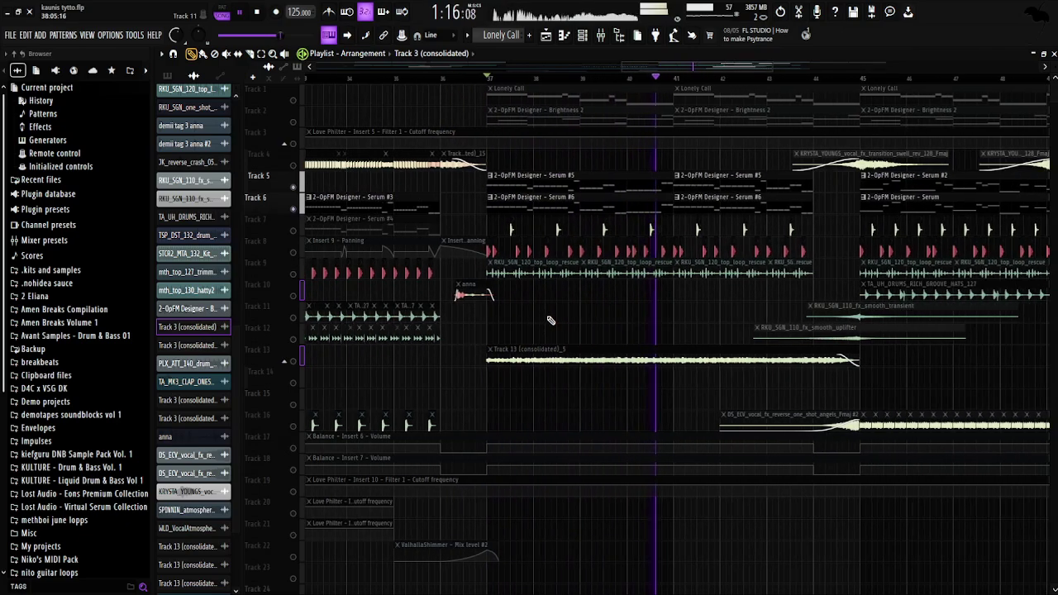
# Isolate the drum Tracks 7, 8 and 9 and play them together from bar 37
pyautogui.scroll(-2, 567, 314)
pyautogui.scroll(2, 673, 309)
pyautogui.press('space')
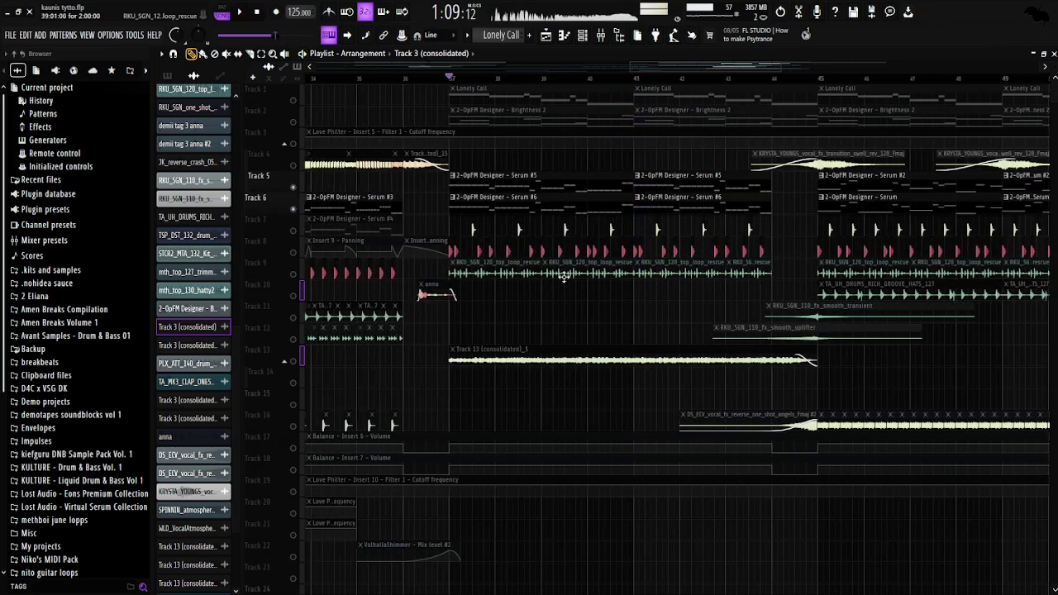
pyautogui.click(294, 274)
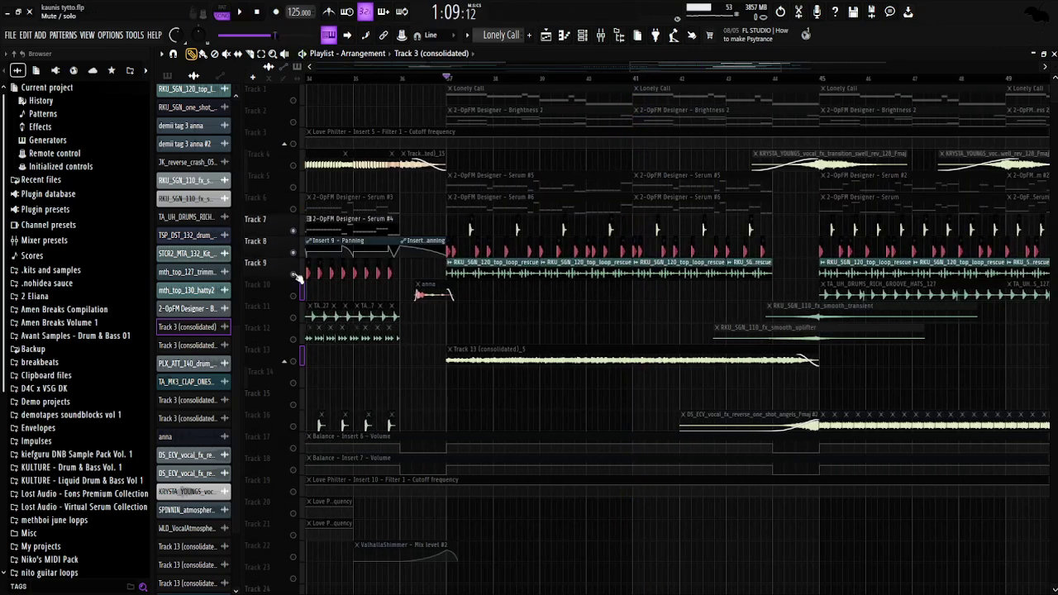
pyautogui.press('space')
pyautogui.scroll(3, 521, 301)
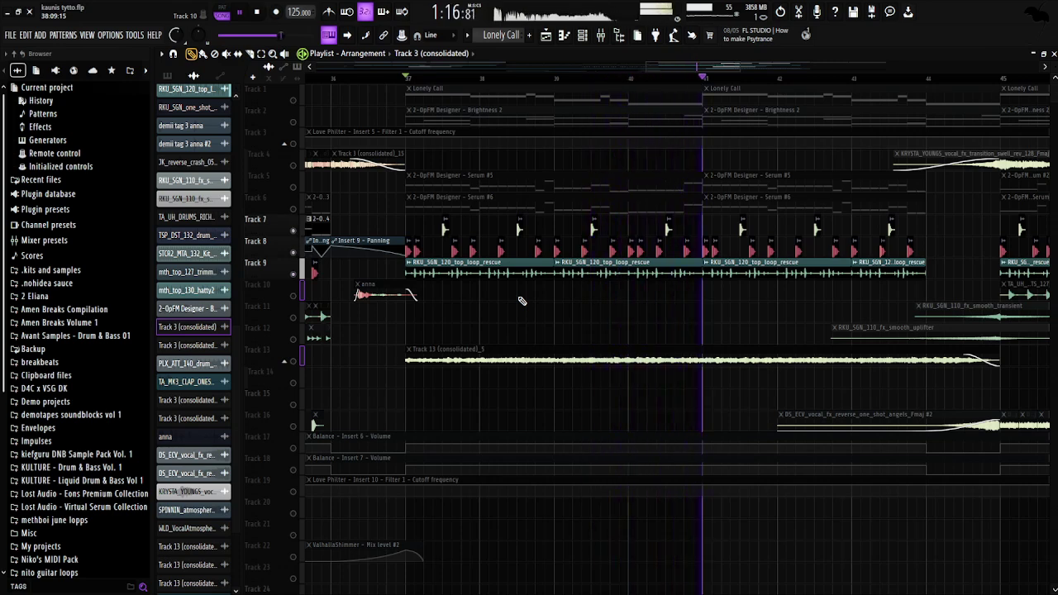
pyautogui.scroll(-1, 512, 292)
pyautogui.scroll(-2, 513, 292)
# Play the anna and Track 13 (consolidated) clips on isolated Tracks 10 and 13 from bar 37, and turn all tracks back on
pyautogui.press('space')
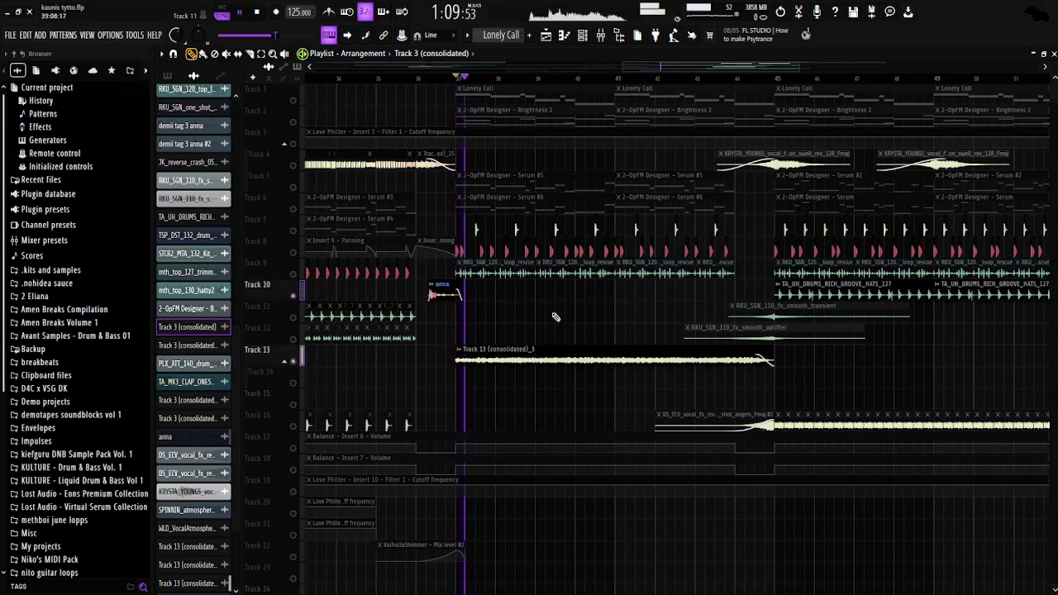
pyautogui.keyDown('ctrl'); pyautogui.click(293, 361); pyautogui.keyUp('ctrl')
pyautogui.scroll(3, 496, 338)
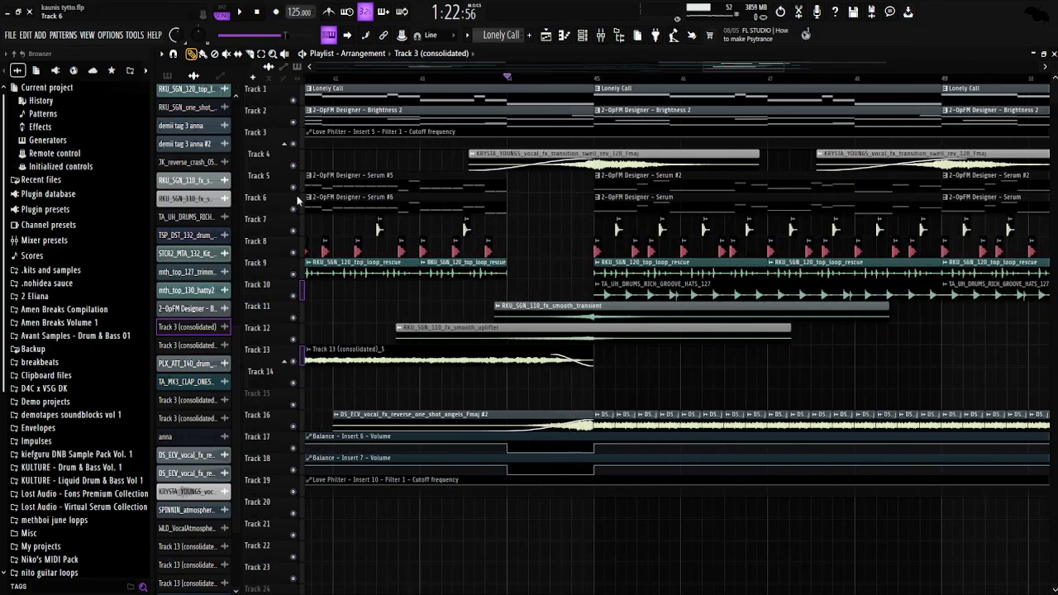
# Isolate Track 4, play its KRYSTA_YOUNGS vocal transition swell from bar 44, and turn all tracks back on
pyautogui.keyDown('ctrl'); pyautogui.click(293, 166); pyautogui.keyUp('ctrl')
pyautogui.scroll(-3, 485, 260)
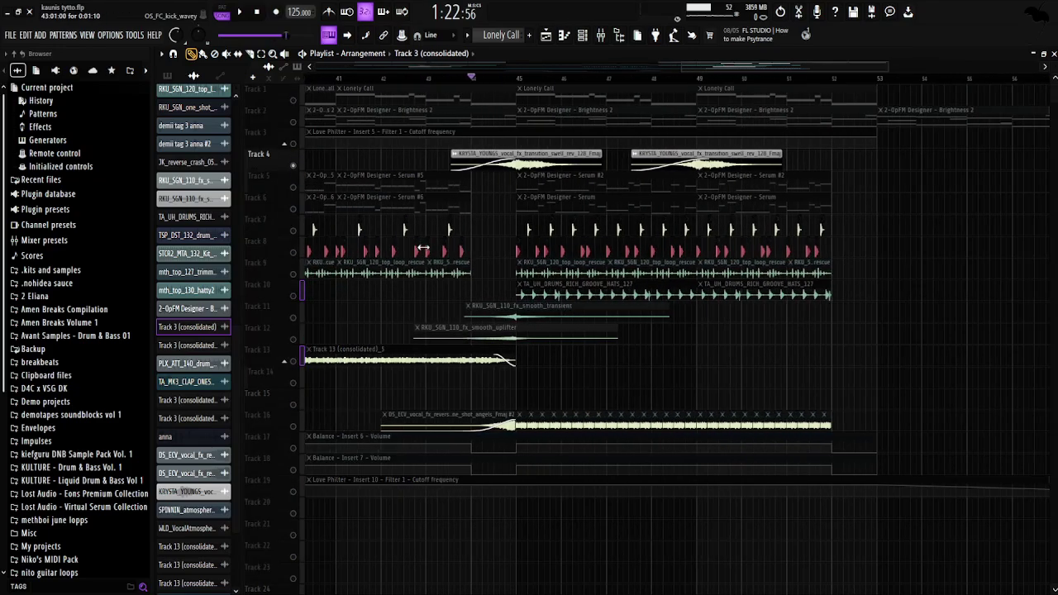
pyautogui.press('space')
pyautogui.scroll(2, 484, 260)
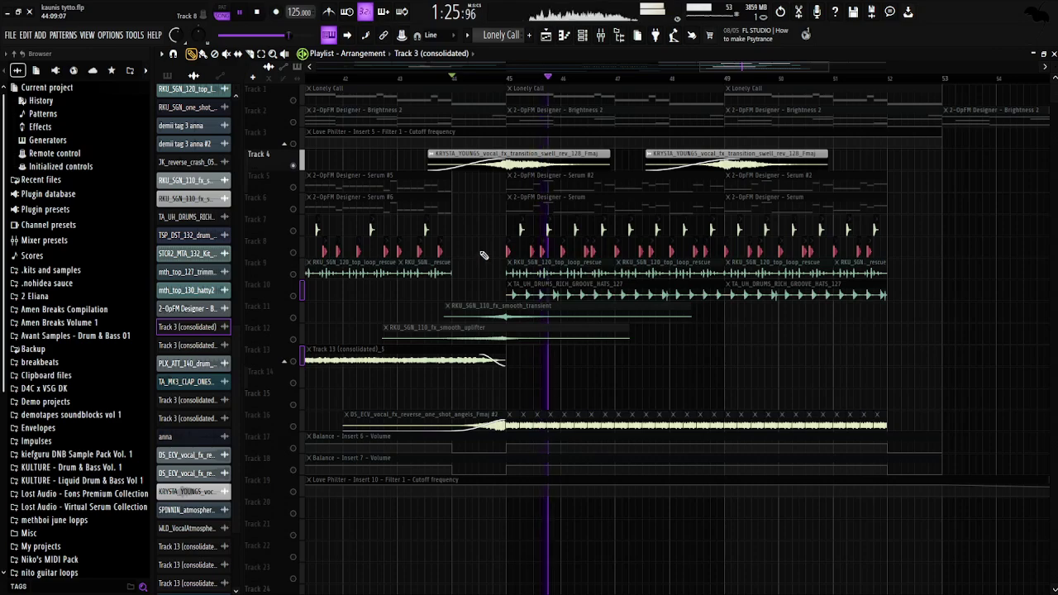
pyautogui.press('space')
pyautogui.keyDown('ctrl'); pyautogui.click(293, 166); pyautogui.keyUp('ctrl')
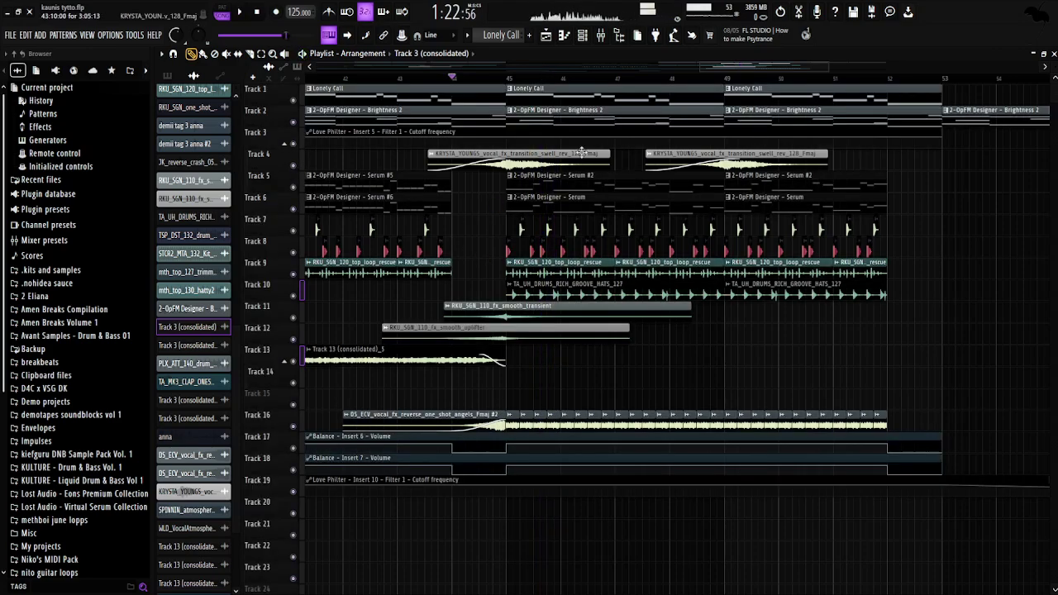
# Isolate Track 16, play its DS_ECV_vocal_fx_reverse_one_shot_angels audio from bar 44, and turn all tracks back on
pyautogui.keyDown('ctrl'); pyautogui.click(292, 427); pyautogui.keyUp('ctrl')
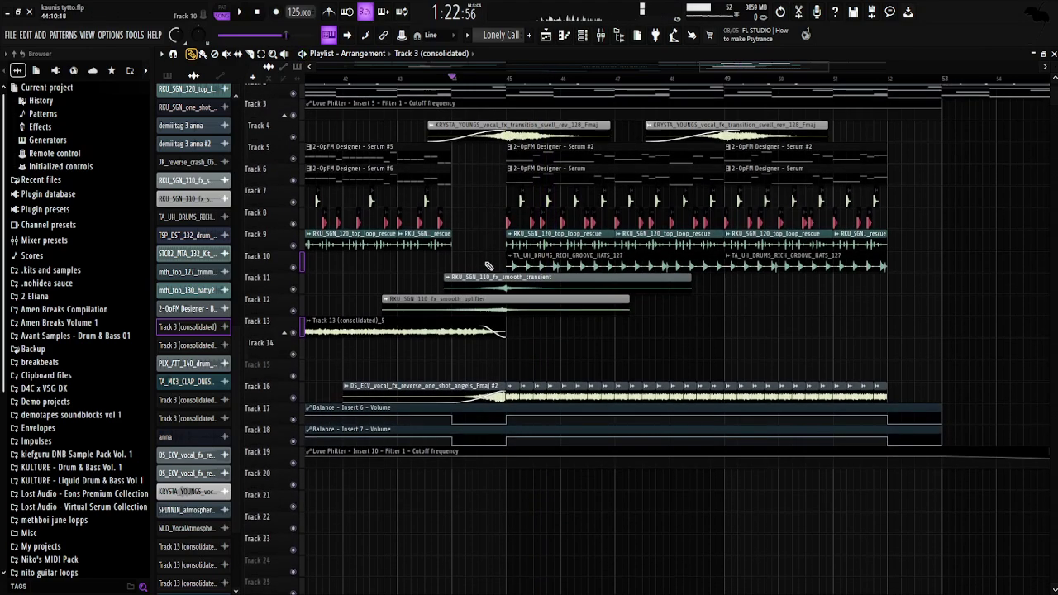
pyautogui.scroll(-2, 457, 329)
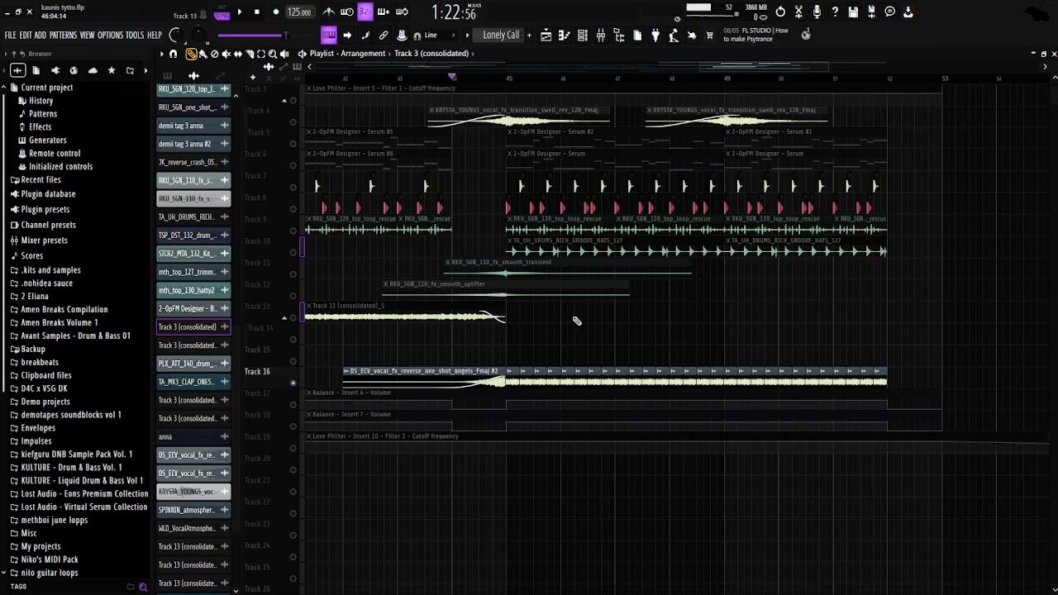
pyautogui.press('space')
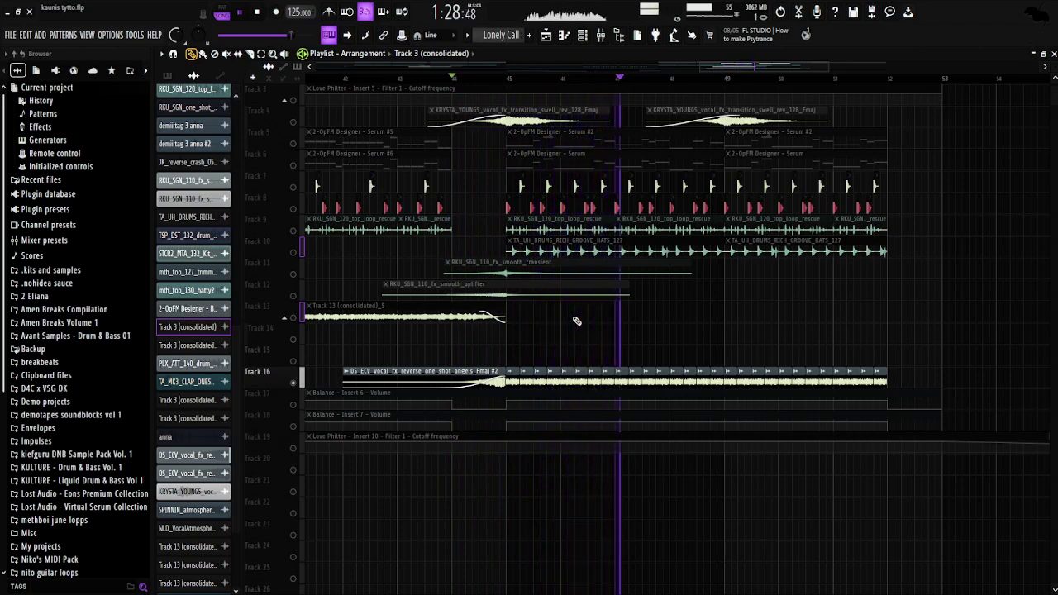
pyautogui.press('space')
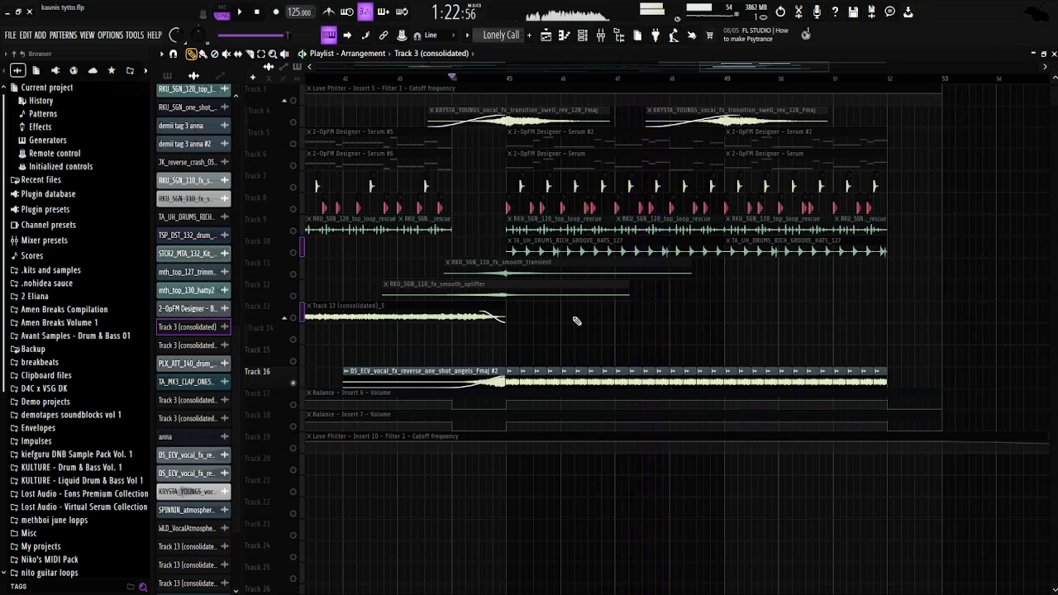
pyautogui.scroll(-4, 428, 82)
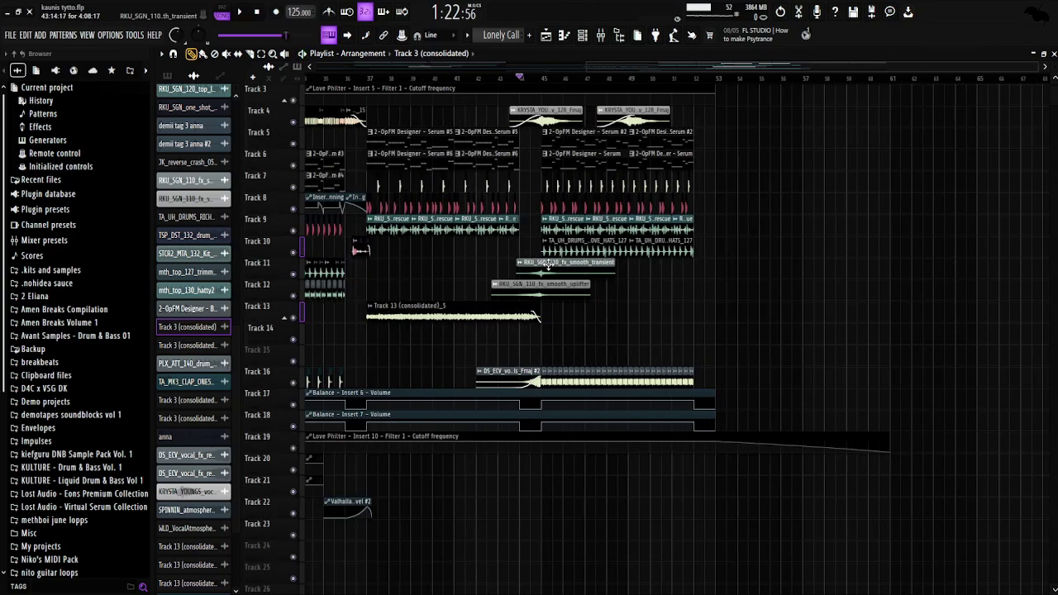
# Play the full arrangement from bar 37 through to bar 53
pyautogui.click(428, 78)
pyautogui.press('space')
pyautogui.scroll(2, 723, 295)
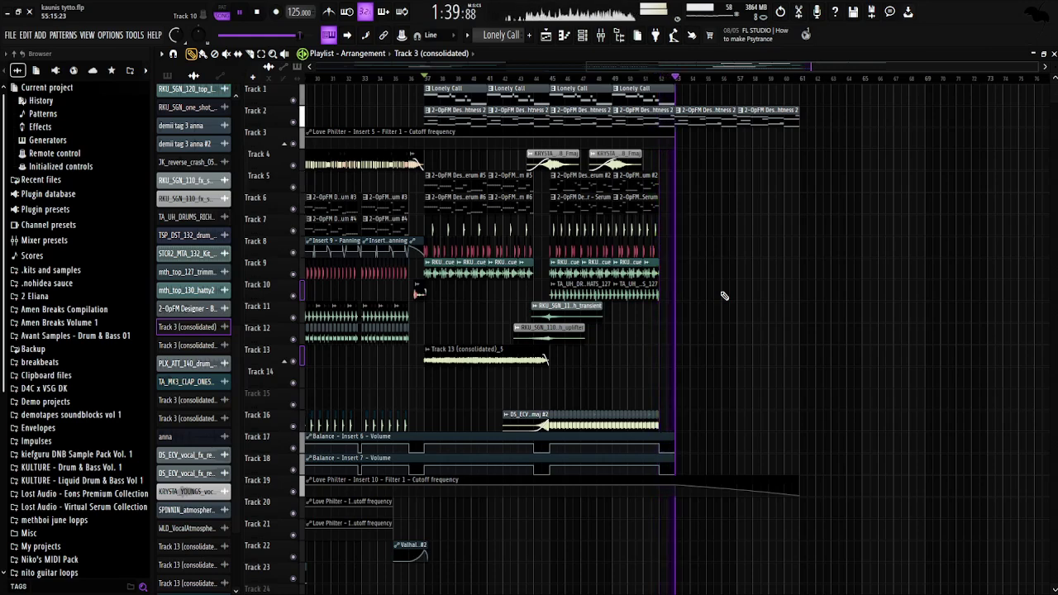
pyautogui.press('space')
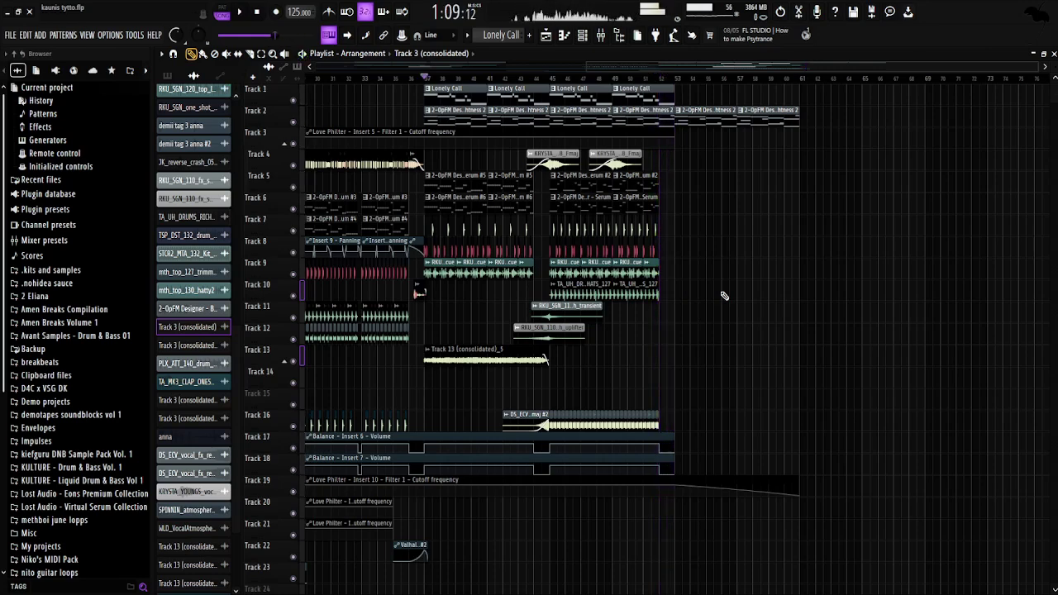
# Move the playhead back to bar 5 and play this section with the mixer open
pyautogui.scroll(-3, 724, 295)
pyautogui.click(346, 79)
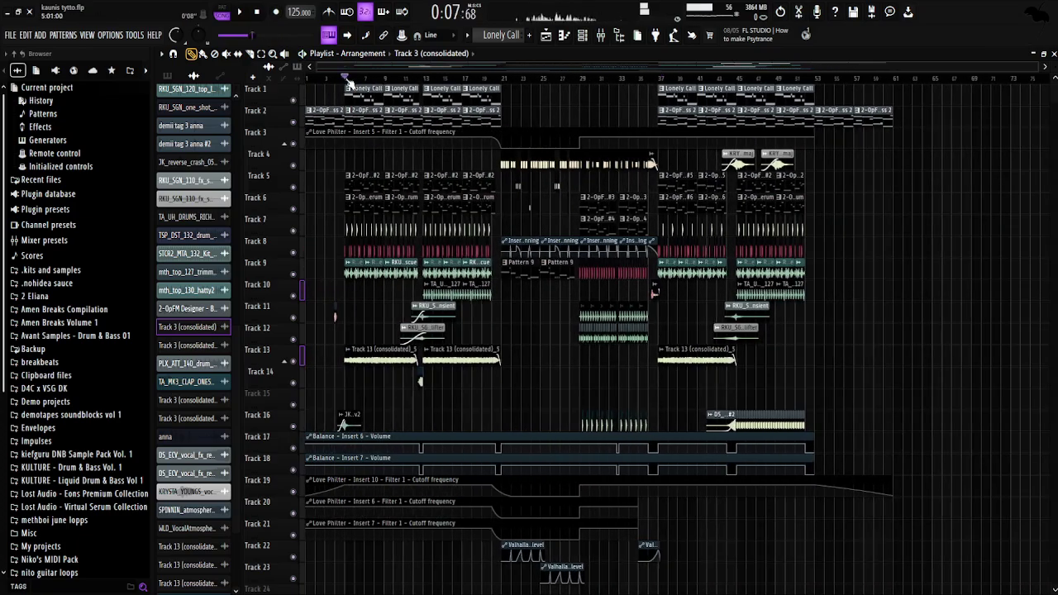
pyautogui.scroll(2, 313, 142)
pyautogui.scroll(2, 313, 142)
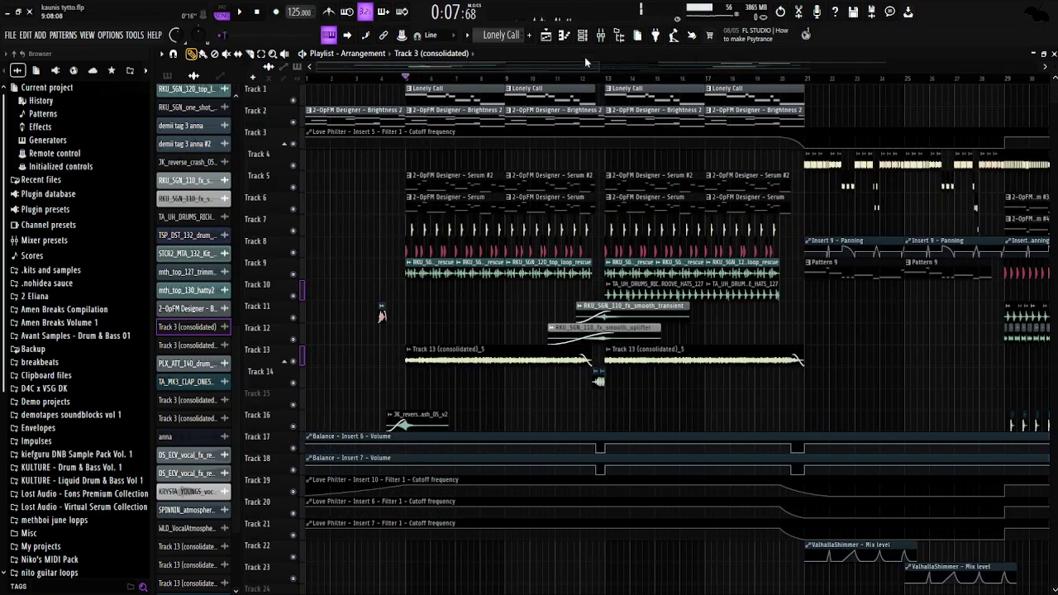
pyautogui.click(601, 34)
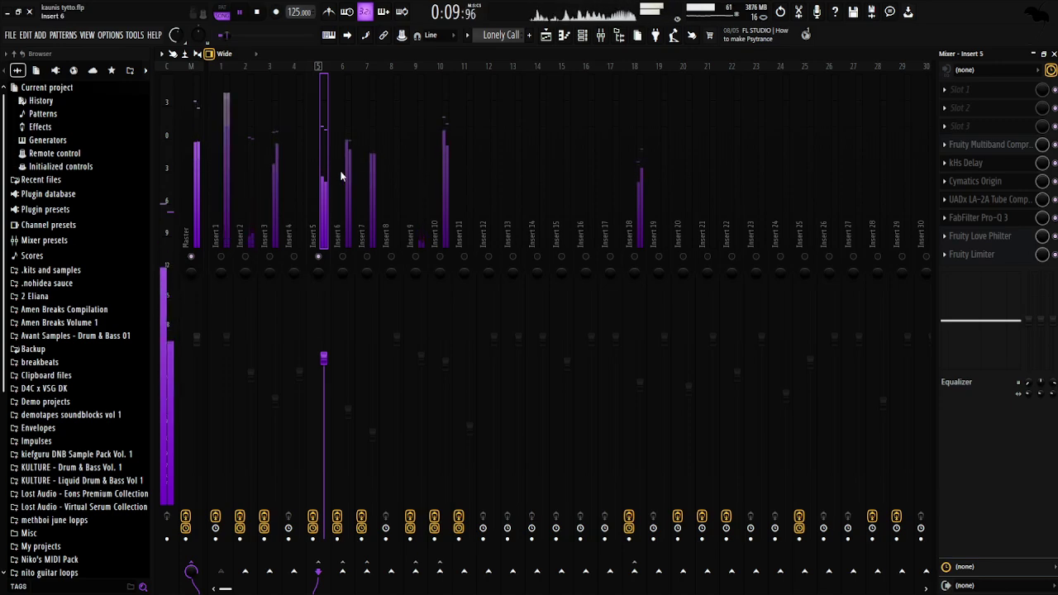
# Select bars 5 to 9 of the playlist and open the Lonely Call pattern's notes in the piano roll
pyautogui.press('F5')
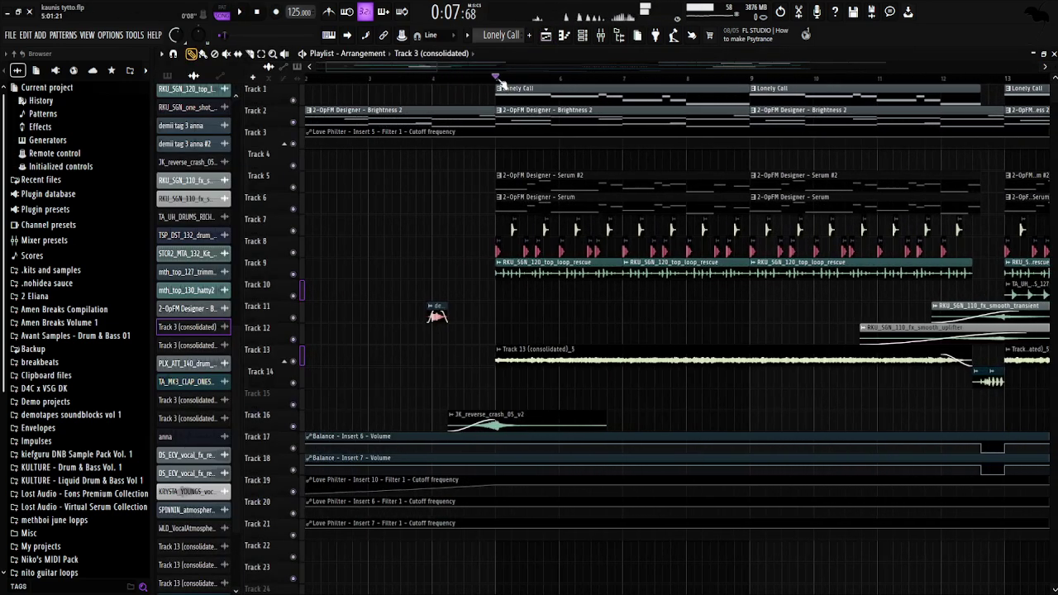
pyautogui.moveTo(490, 82); pyautogui.dragTo(751, 97)
pyautogui.doubleClick(542, 97)
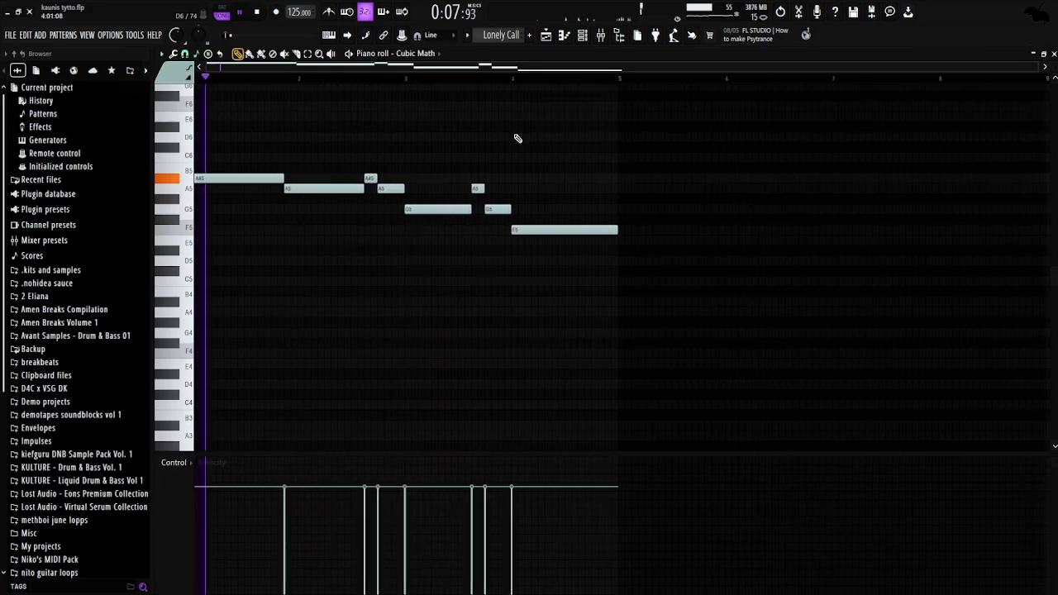
# Examine the Fruity Multiband Compressor and Cymatics Origin settings on mixer Insert 5, closing each plugin
pyautogui.click(608, 39)
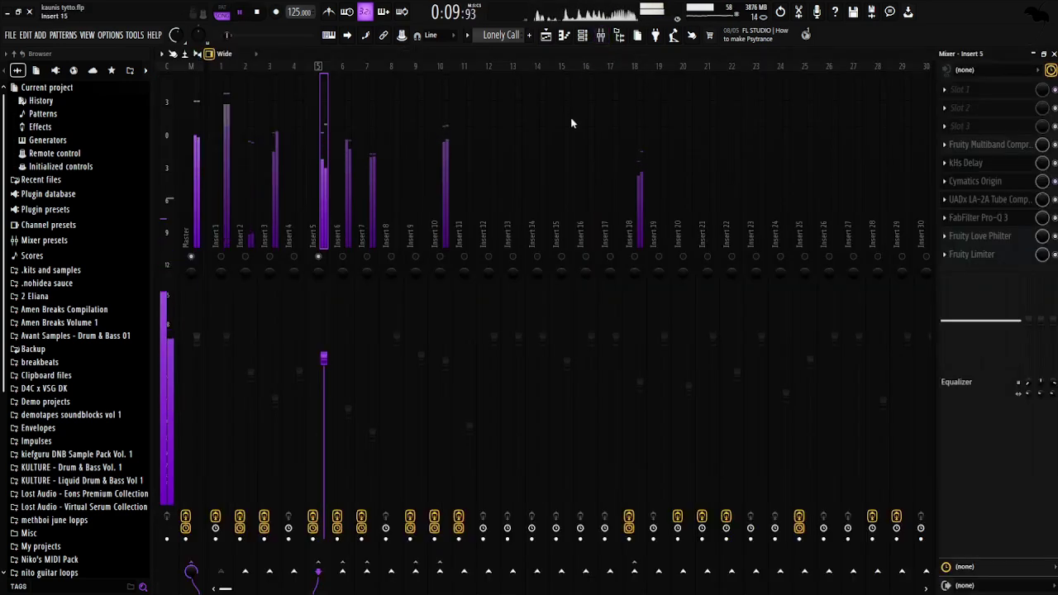
pyautogui.click(984, 144)
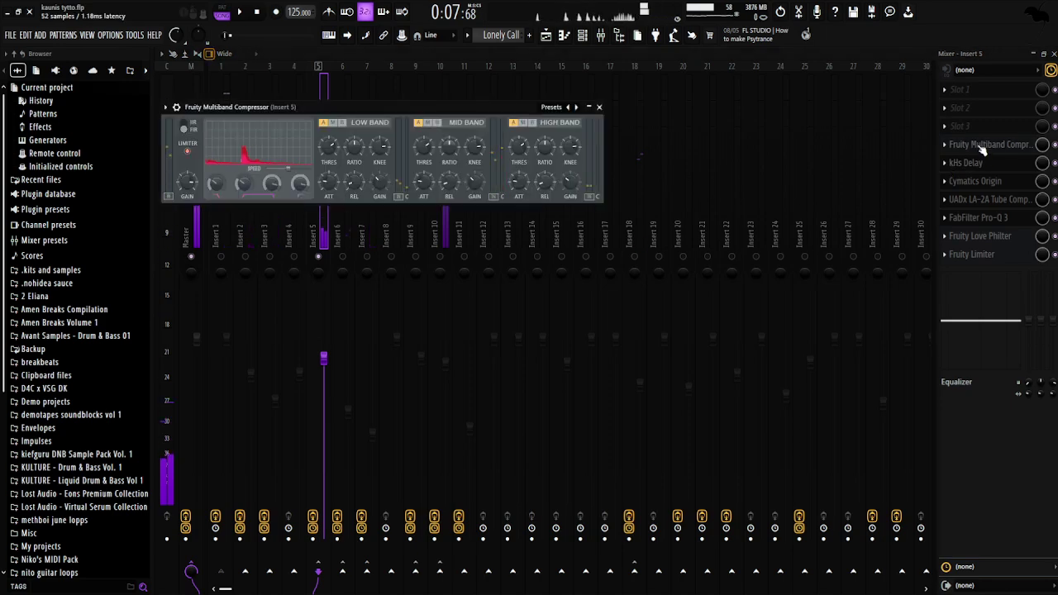
pyautogui.click(984, 145)
pyautogui.click(981, 182)
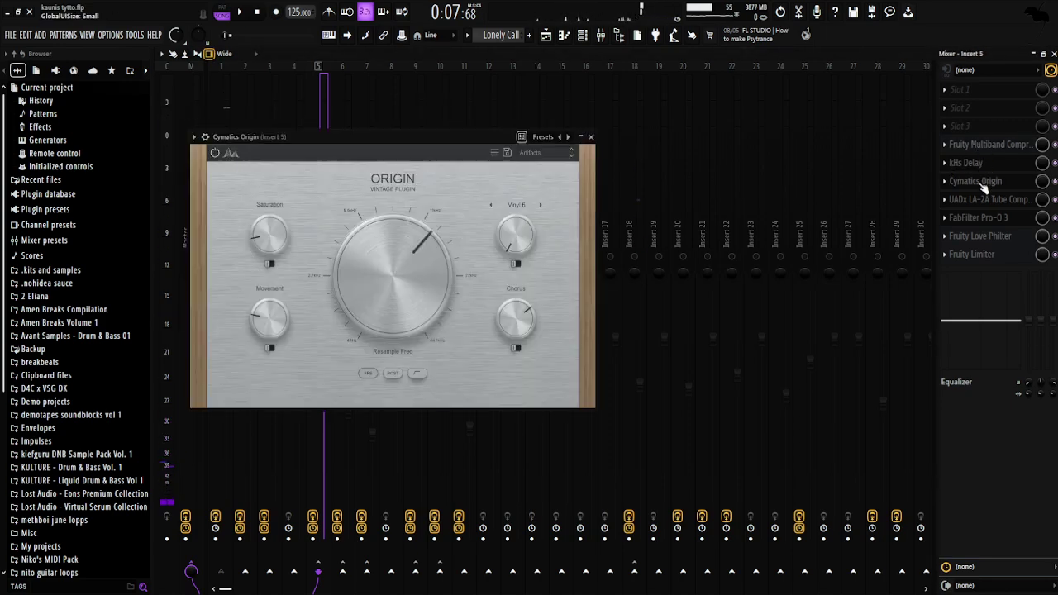
pyautogui.click(984, 183)
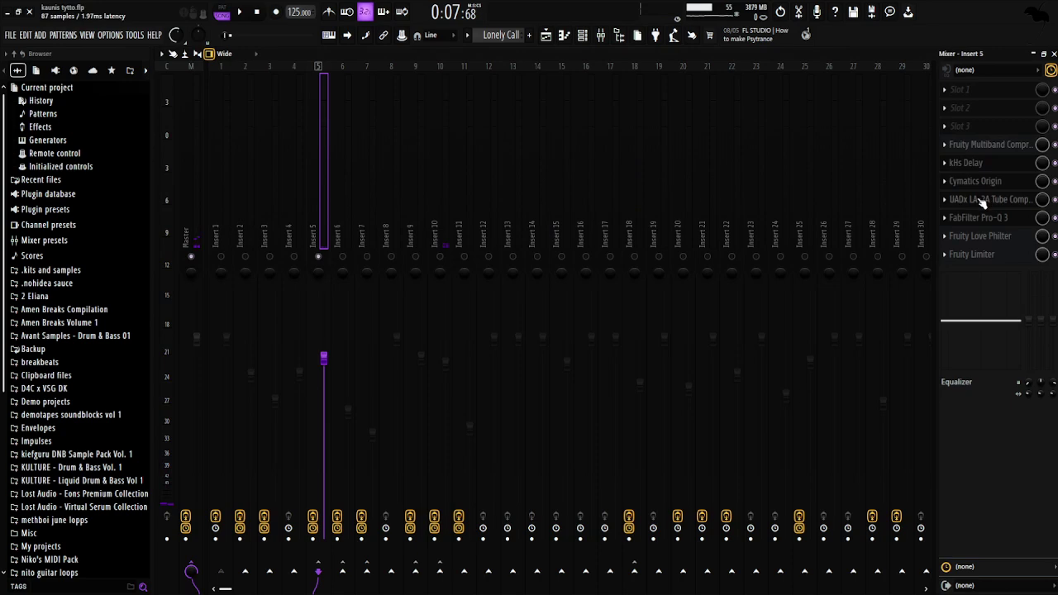
# Examine the UADx LA-2A Tube Compressor and FabFilter Pro-Q 3 curve on Insert 5, closing each plugin
pyautogui.click(982, 200)
pyautogui.click(982, 202)
pyautogui.click(980, 219)
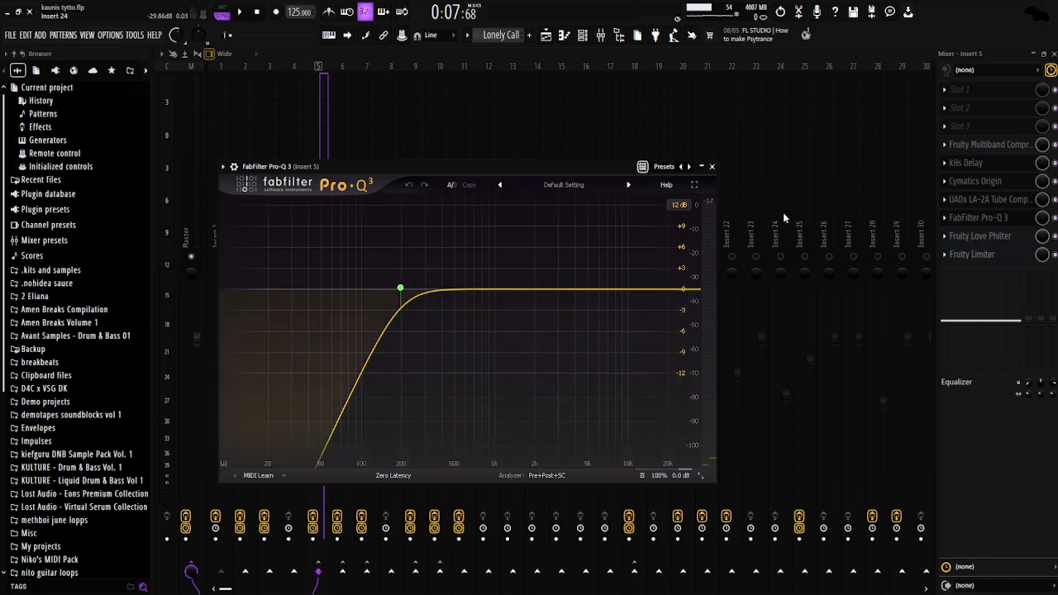
pyautogui.click(712, 166)
# Open the 2-OpFM Designer - Brightness 2 pattern's notes and check its mixer routing in the channel rack
pyautogui.press('F5')
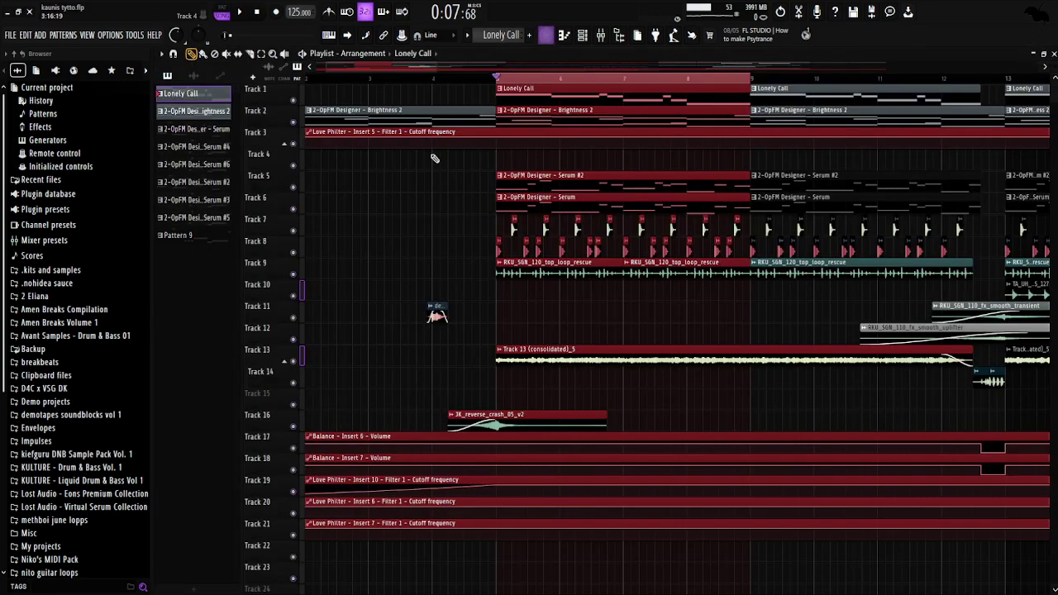
pyautogui.doubleClick(538, 121)
pyautogui.click(582, 36)
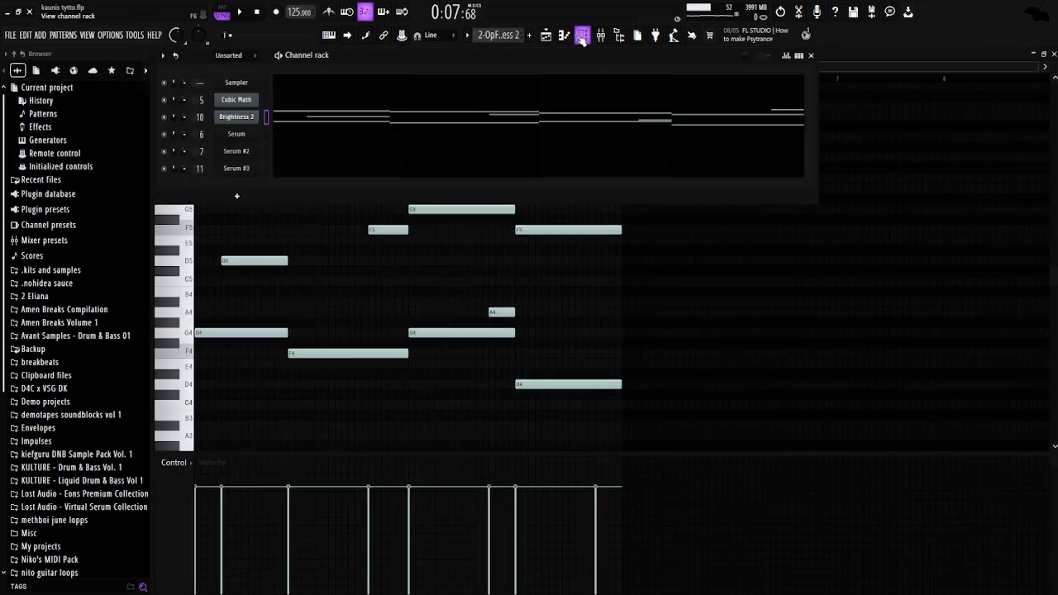
# Open RC-20 Retro Color on mixer Insert 10, dismiss its binary location warning, and examine its settings
pyautogui.click(601, 38)
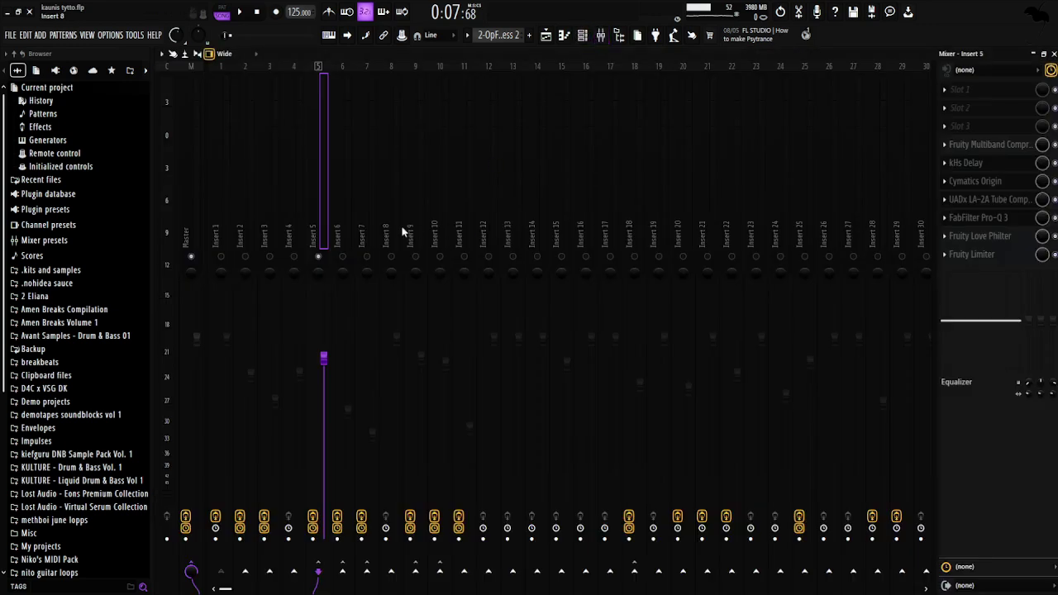
pyautogui.click(433, 230)
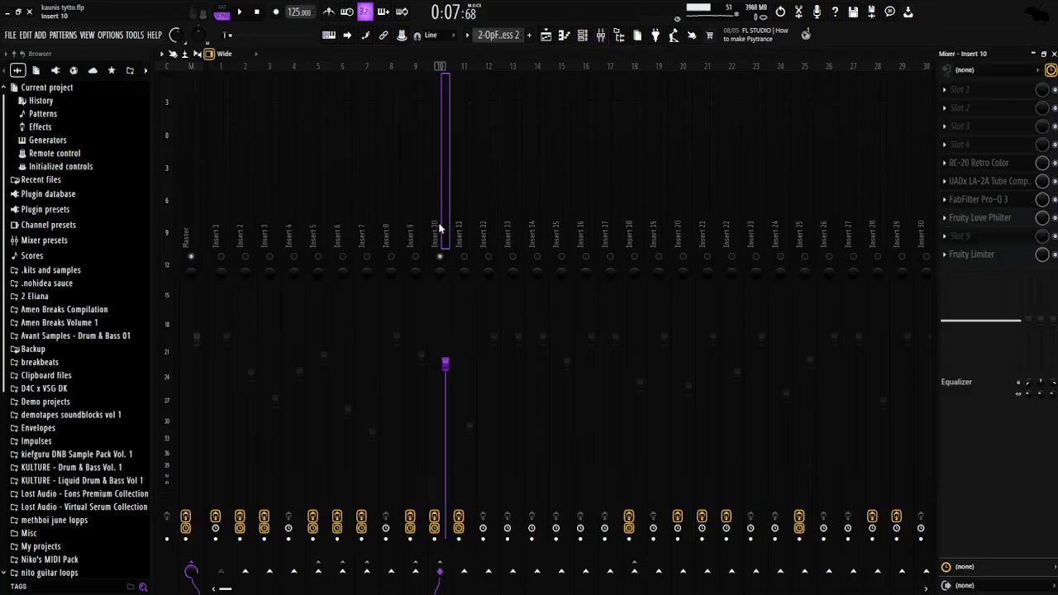
pyautogui.click(974, 164)
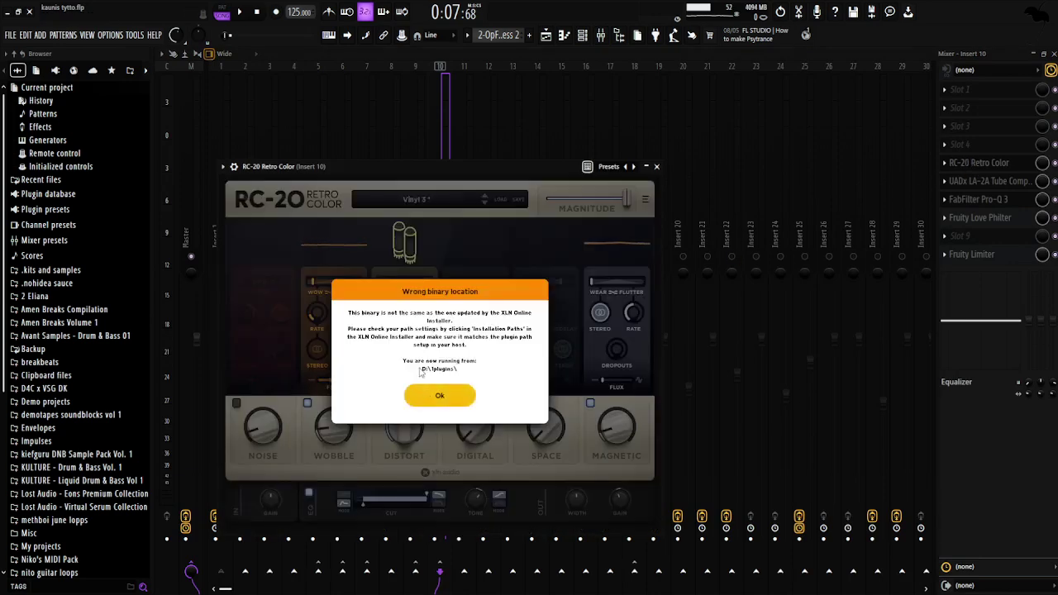
pyautogui.click(445, 395)
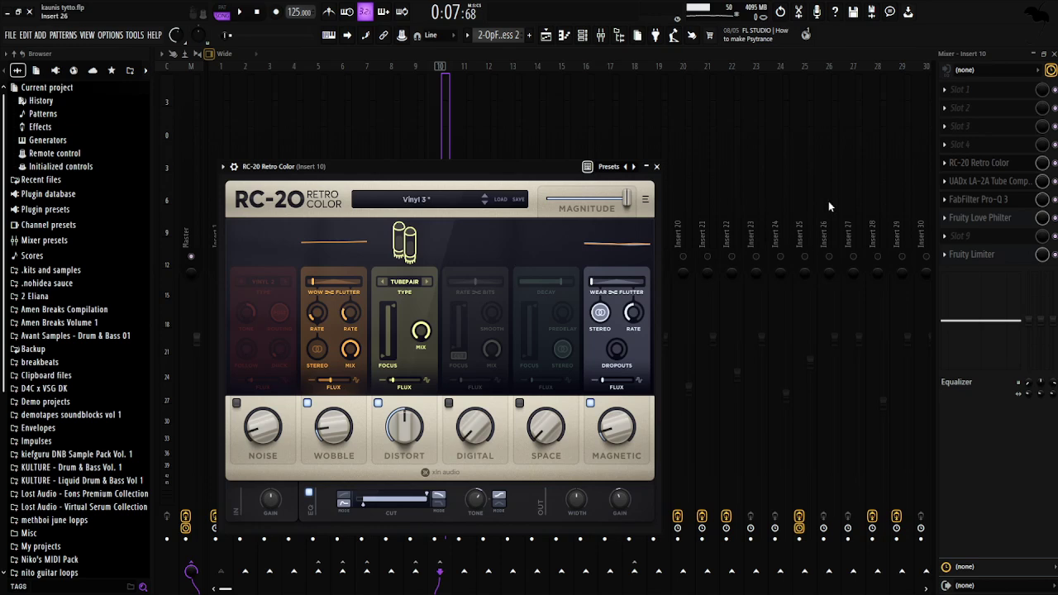
# Examine the UADx LA-2A Tube Compressor and the FabFilter Pro-Q 3 bands on Insert 10, and close the equalizer
pyautogui.click(974, 182)
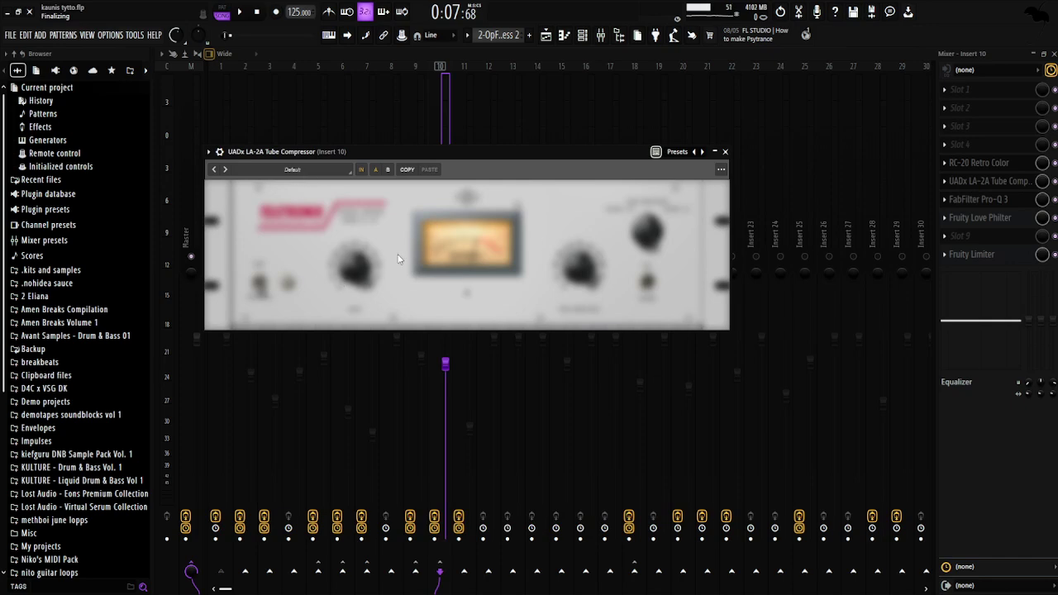
pyautogui.click(977, 200)
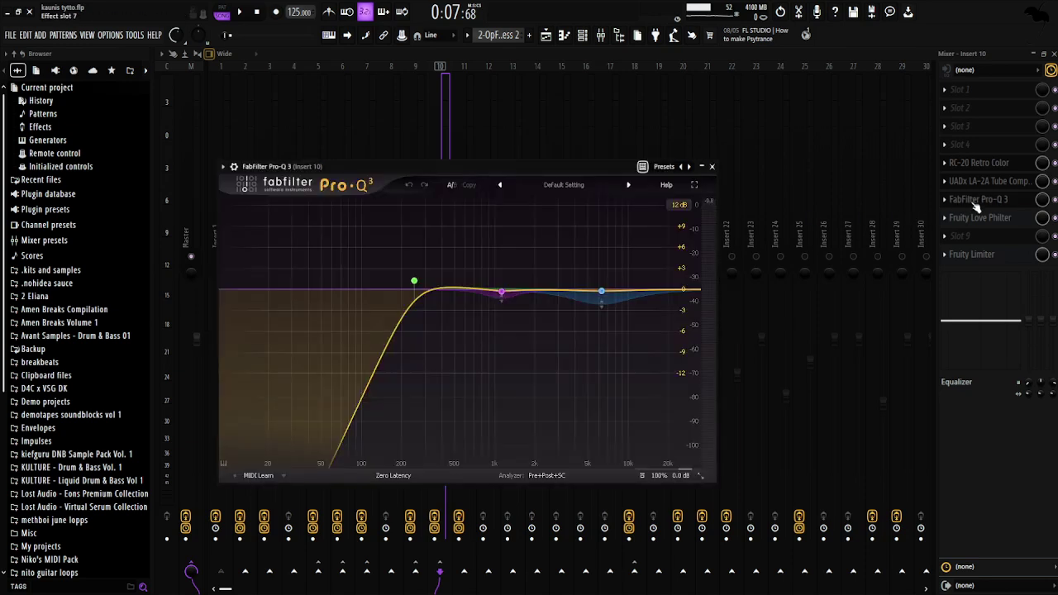
pyautogui.moveTo(416, 290)
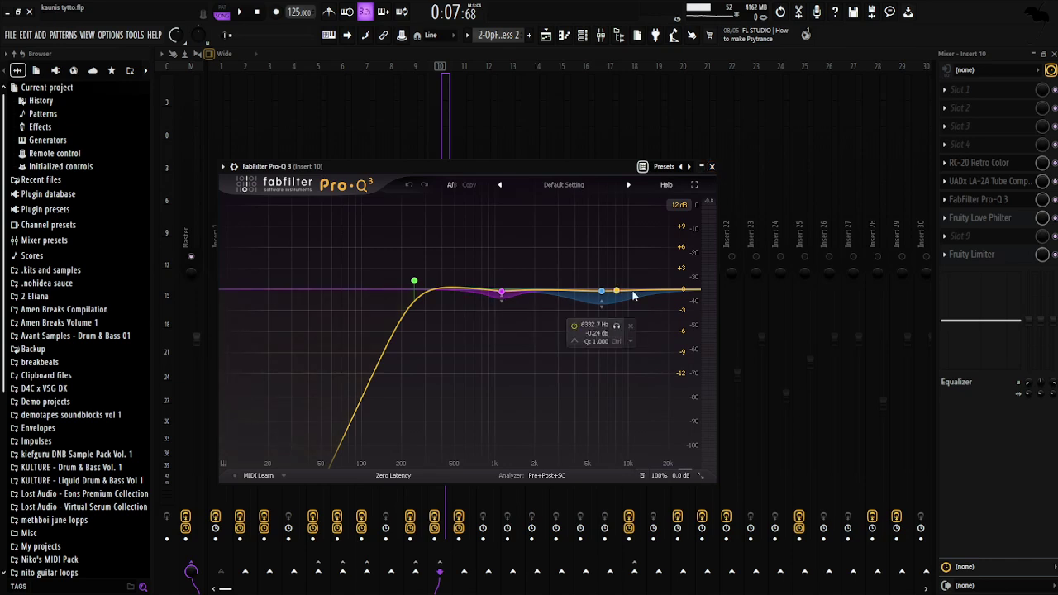
pyautogui.click(712, 166)
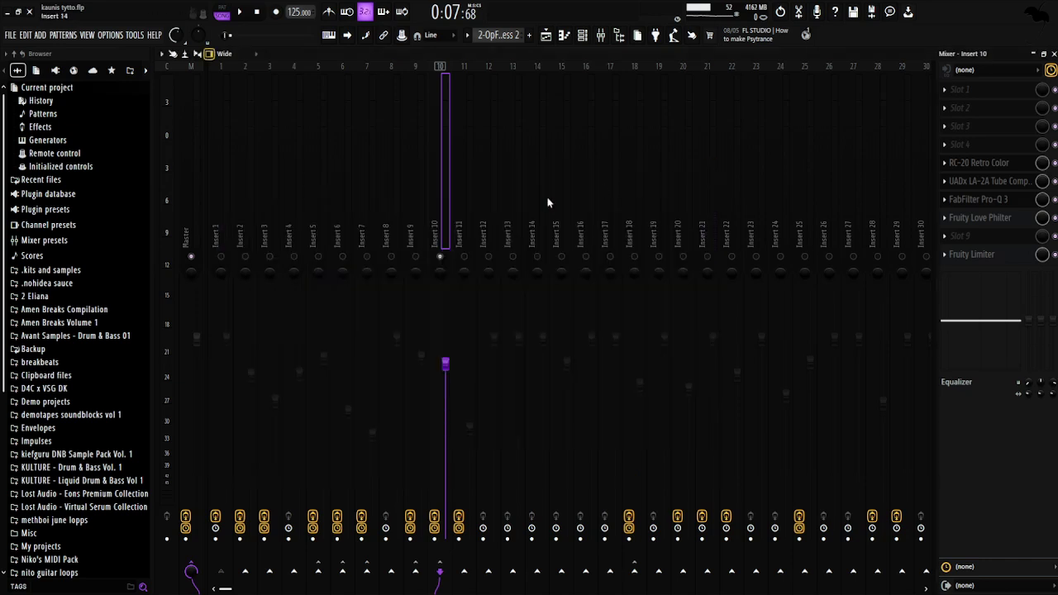
# Examine the Fruity Multiband Compressor, Distructor and UADx LA-2A Tube Compressor on mixer Insert 6
pyautogui.click(346, 228)
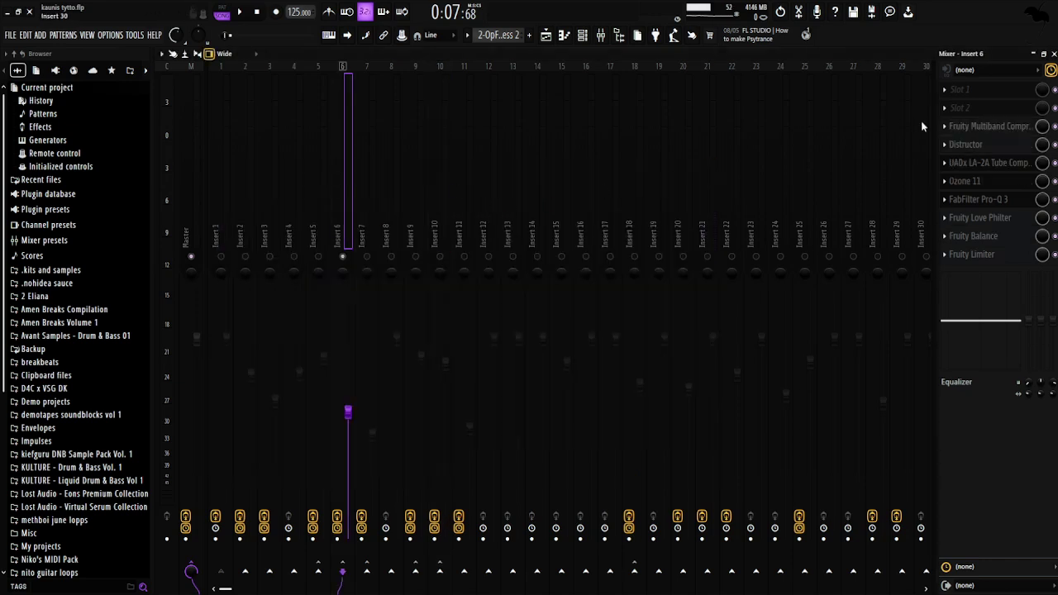
pyautogui.click(972, 129)
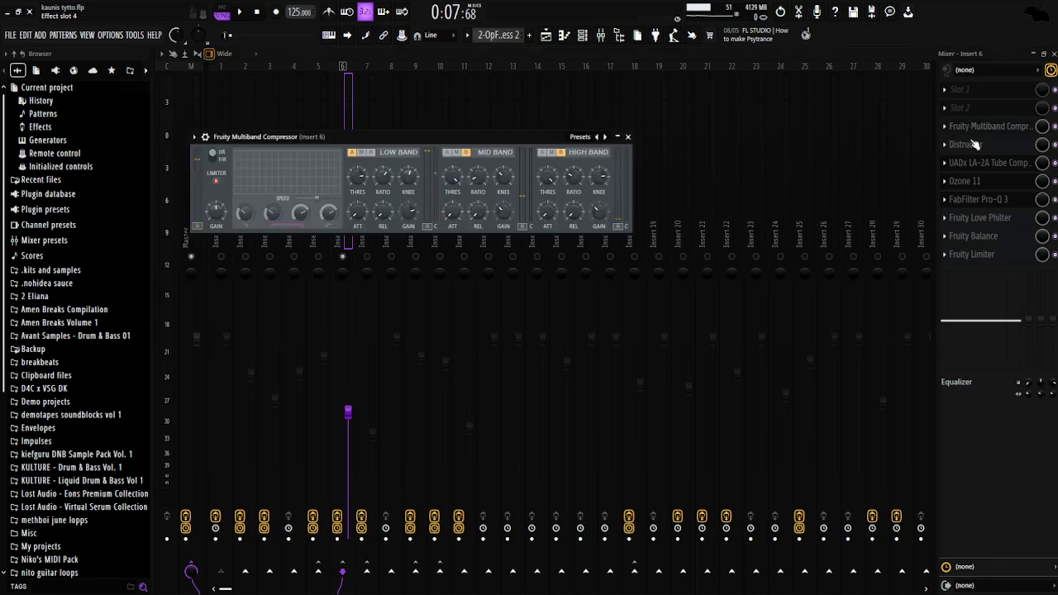
pyautogui.click(974, 145)
pyautogui.click(971, 165)
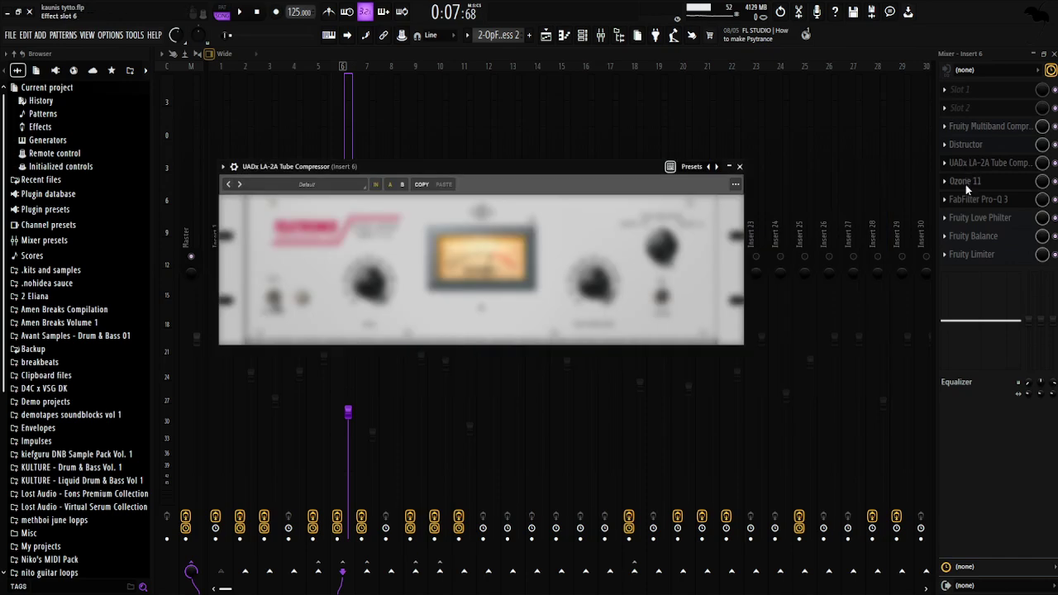
# Set band 1's width to -47 in the Ozone 11 Imager on Insert 6, and check the FabFilter Pro-Q 3 bands
pyautogui.click(966, 182)
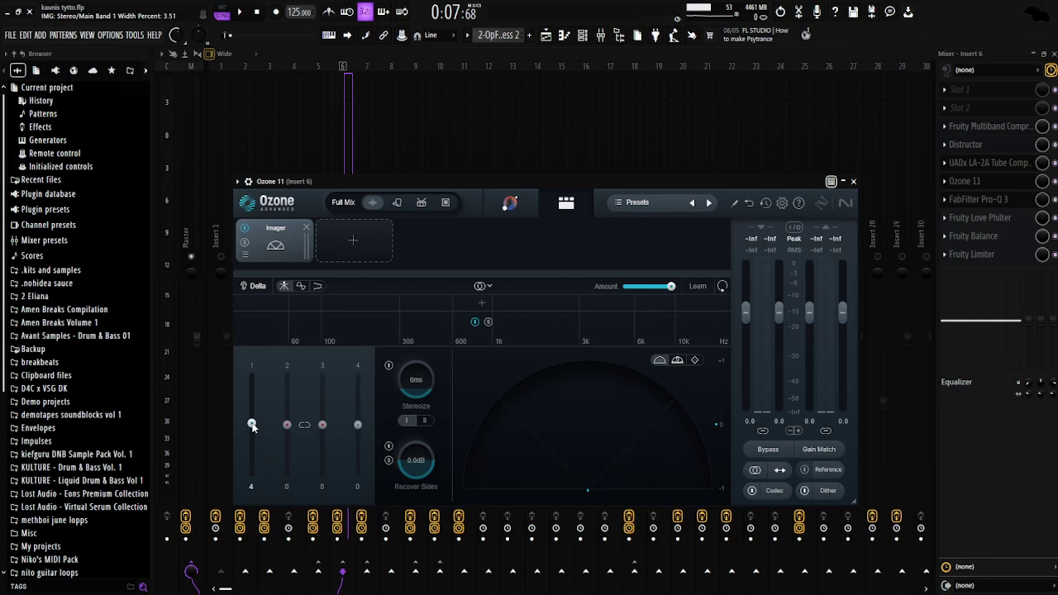
pyautogui.moveTo(252, 426); pyautogui.dragTo(251, 451)
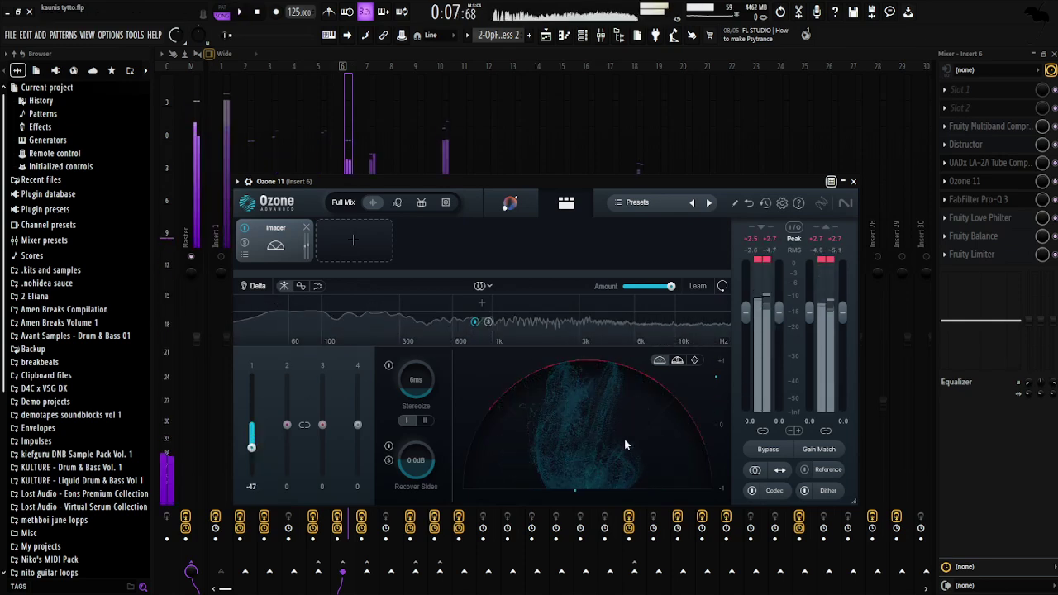
pyautogui.click(970, 204)
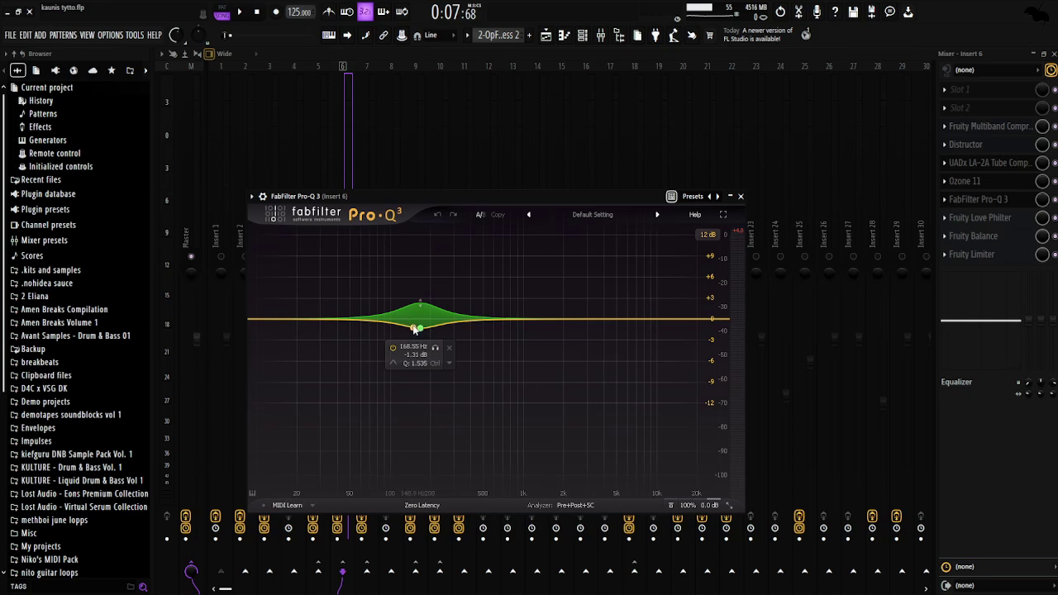
pyautogui.click(741, 196)
# Examine the FabFilter Pro-Q 3 filter on mixer Insert 7 and close the equalizer
pyautogui.click(371, 233)
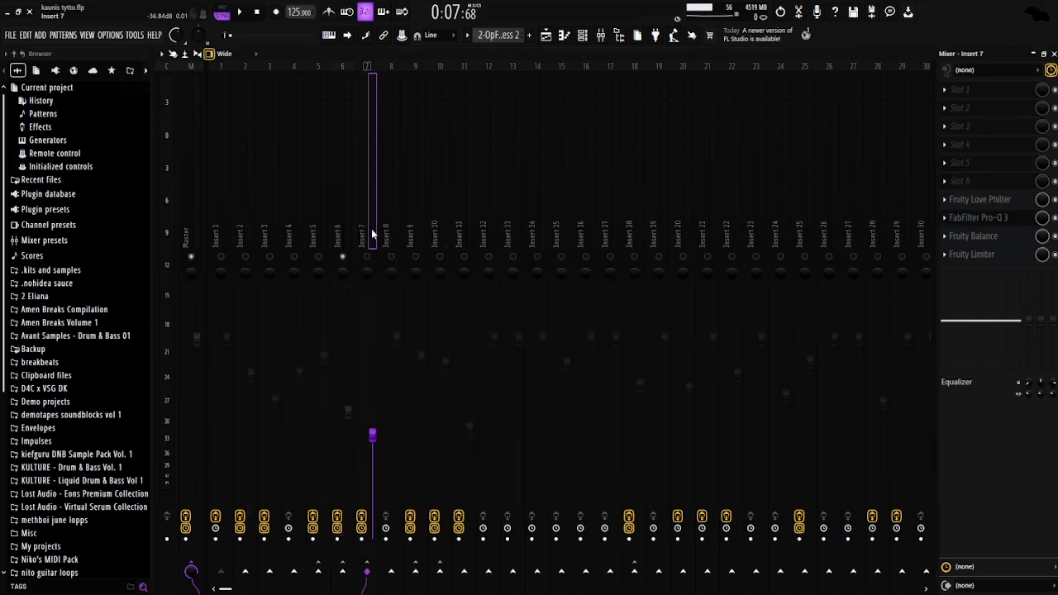
pyautogui.click(984, 219)
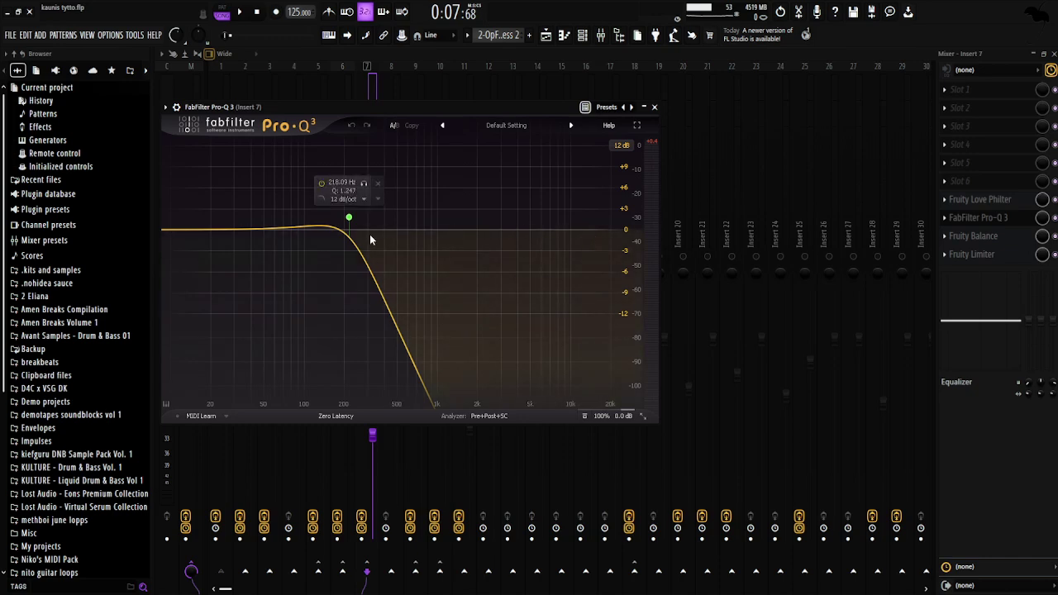
pyautogui.click(653, 107)
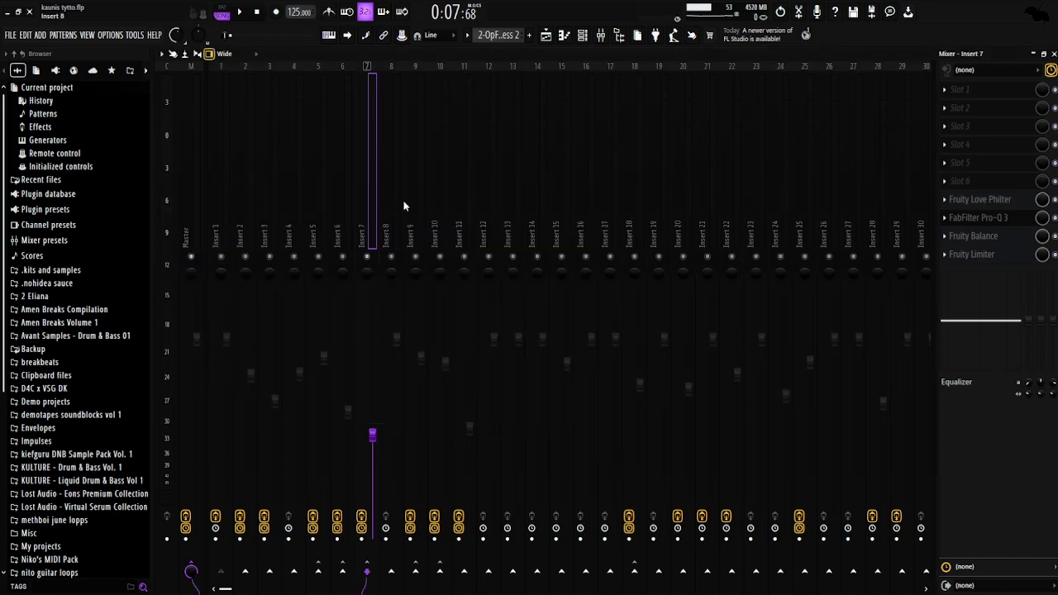
# Check the mixer routing of the NEWJUNGLE snare clip on playlist Track 7, and close its settings
pyautogui.click(546, 35)
pyautogui.scroll(-2, 417, 280)
pyautogui.scroll(3, 489, 305)
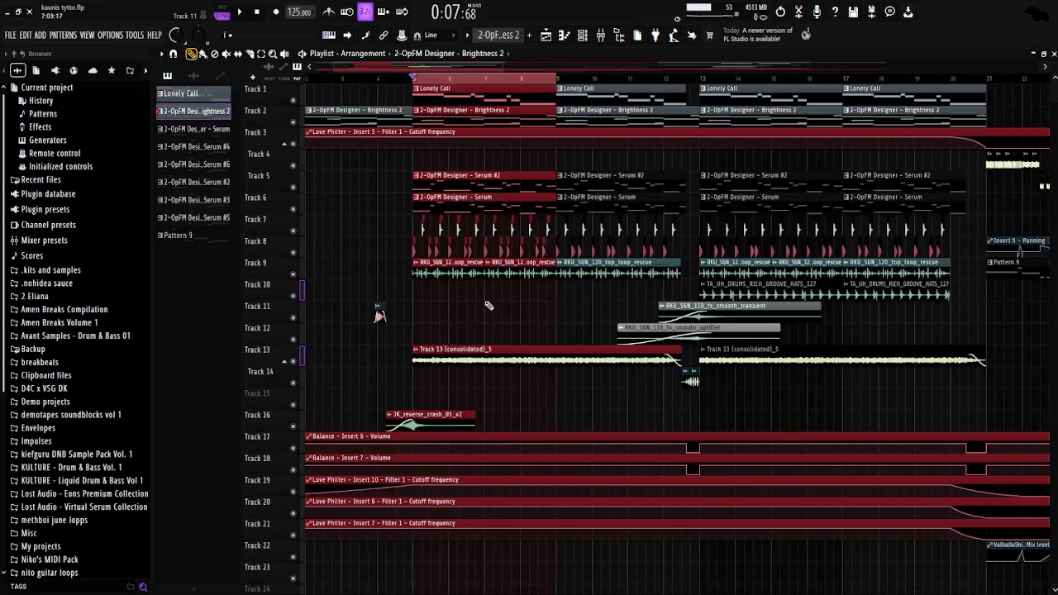
pyautogui.doubleClick(407, 229)
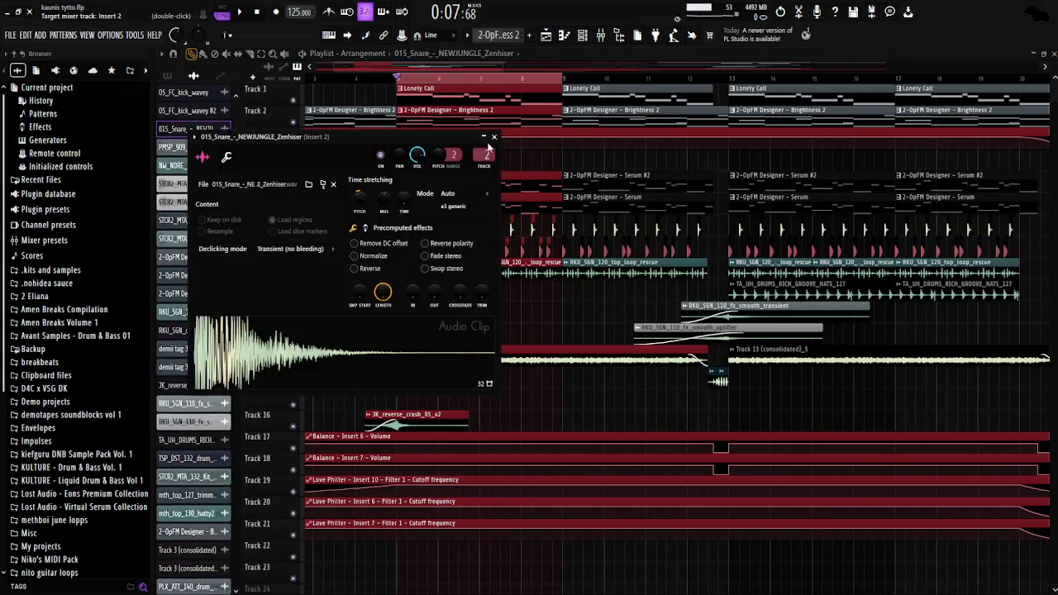
pyautogui.click(493, 137)
# Examine the Disperser settings on mixer Insert 1 and close the plugin
pyautogui.click(601, 36)
pyautogui.click(228, 237)
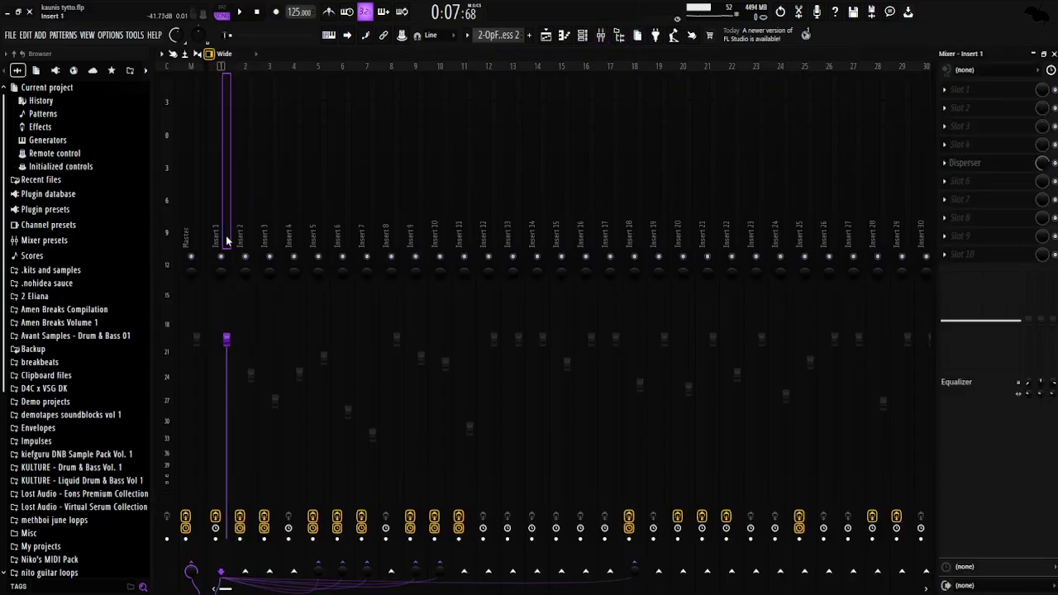
pyautogui.click(967, 163)
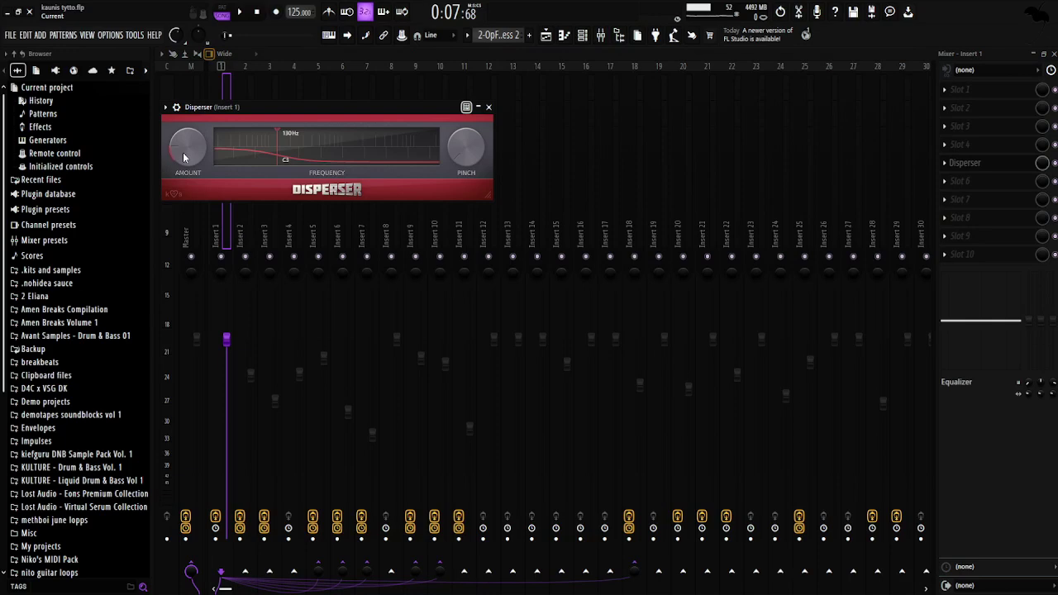
pyautogui.click(488, 107)
# Examine the UADx LA-2A Tube Compressor, Fruity Reeverb 2 and Cymatics Origin on mixer Insert 2, closing Origin
pyautogui.click(240, 236)
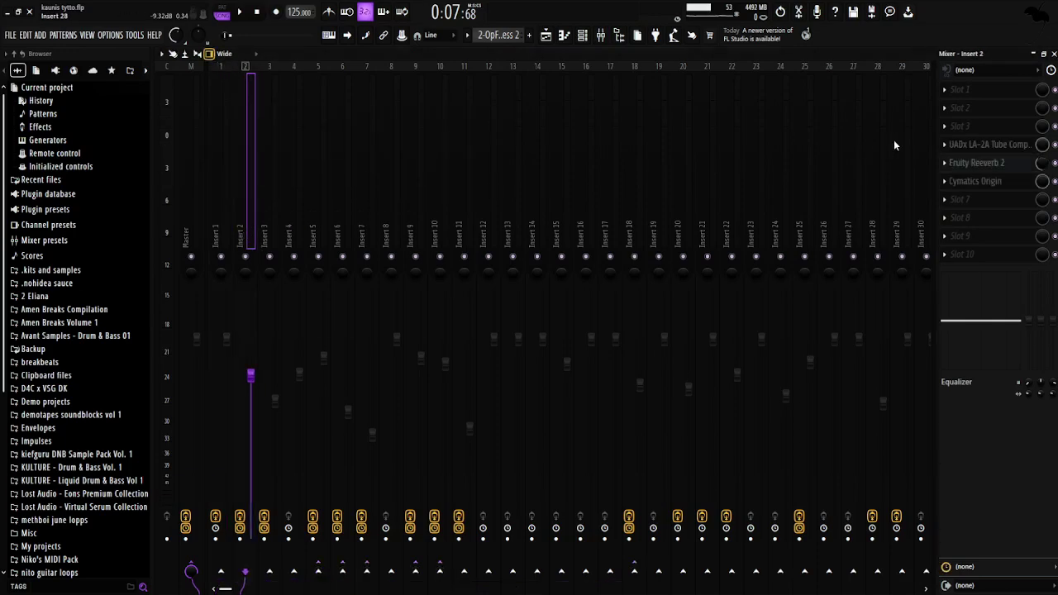
pyautogui.click(987, 144)
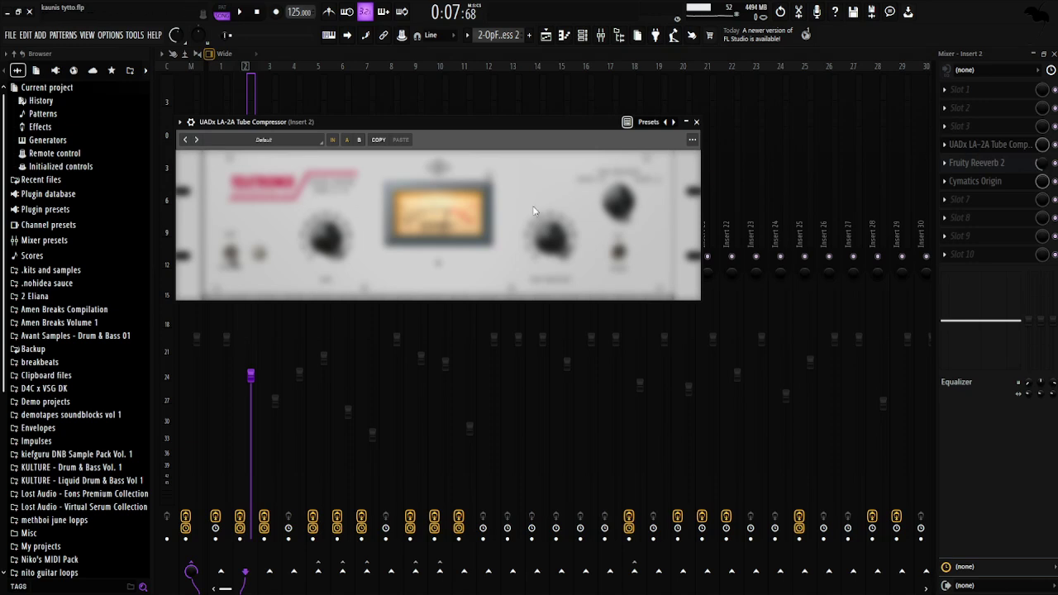
pyautogui.click(978, 164)
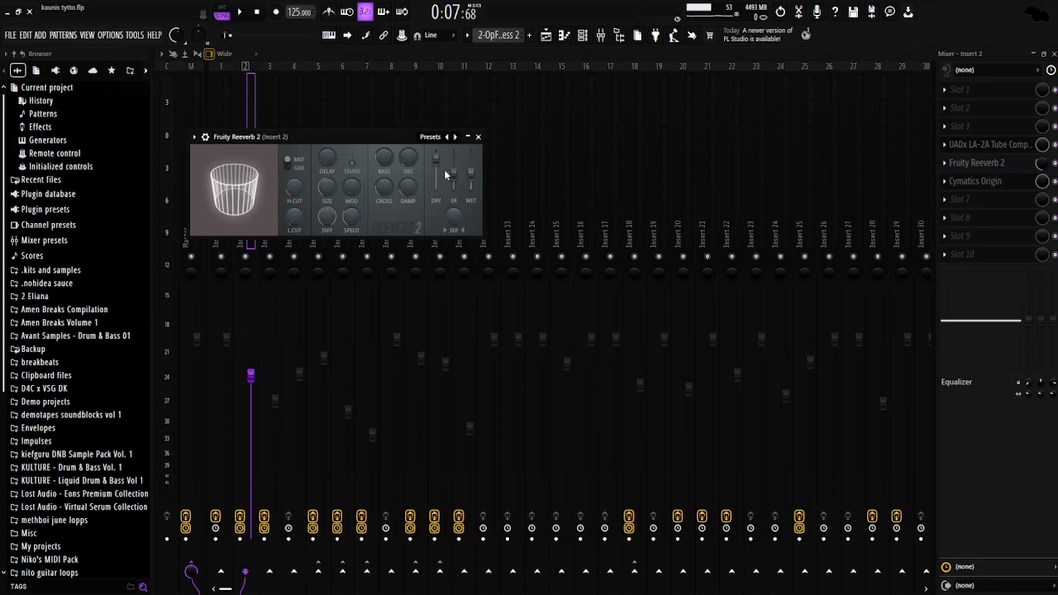
pyautogui.click(978, 182)
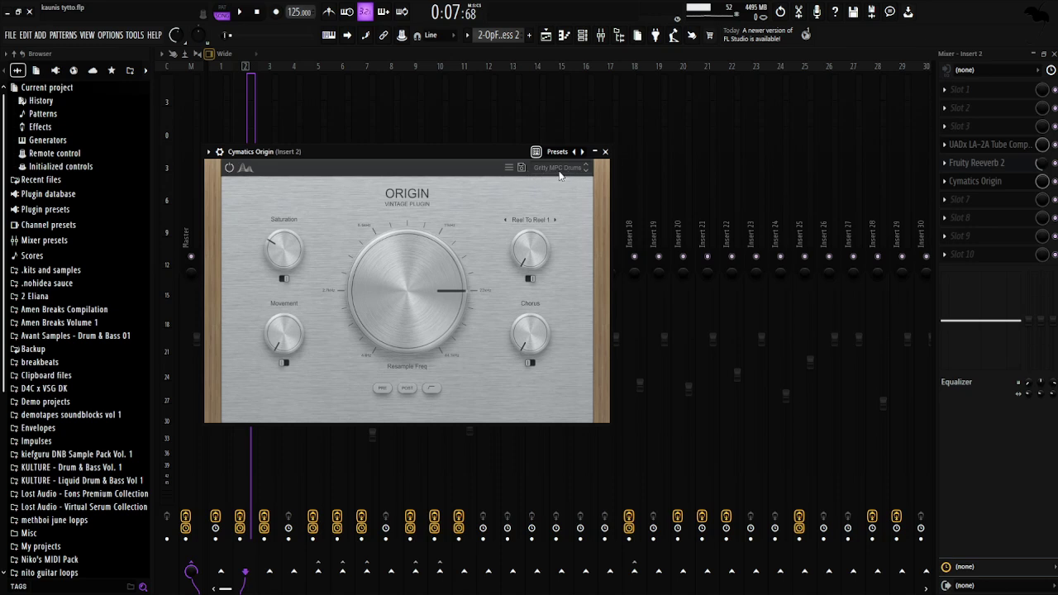
pyautogui.click(605, 152)
# Check the mixer routing of the RKU_SGN_120_top_loop_rescue clip in the playlist, and show its track in the mixer
pyautogui.click(545, 35)
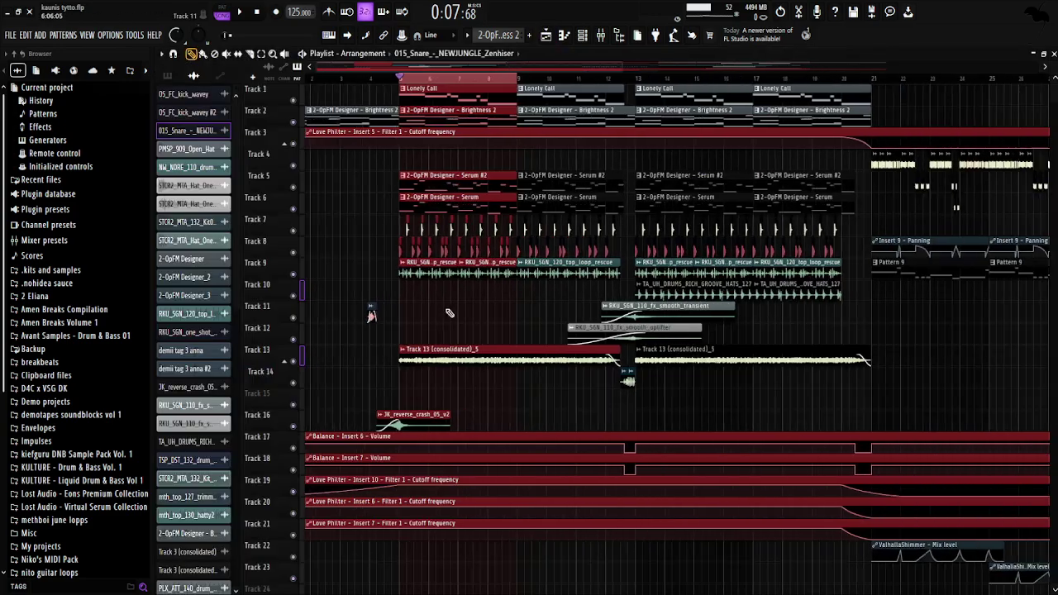
pyautogui.scroll(2, 445, 313)
pyautogui.doubleClick(405, 275)
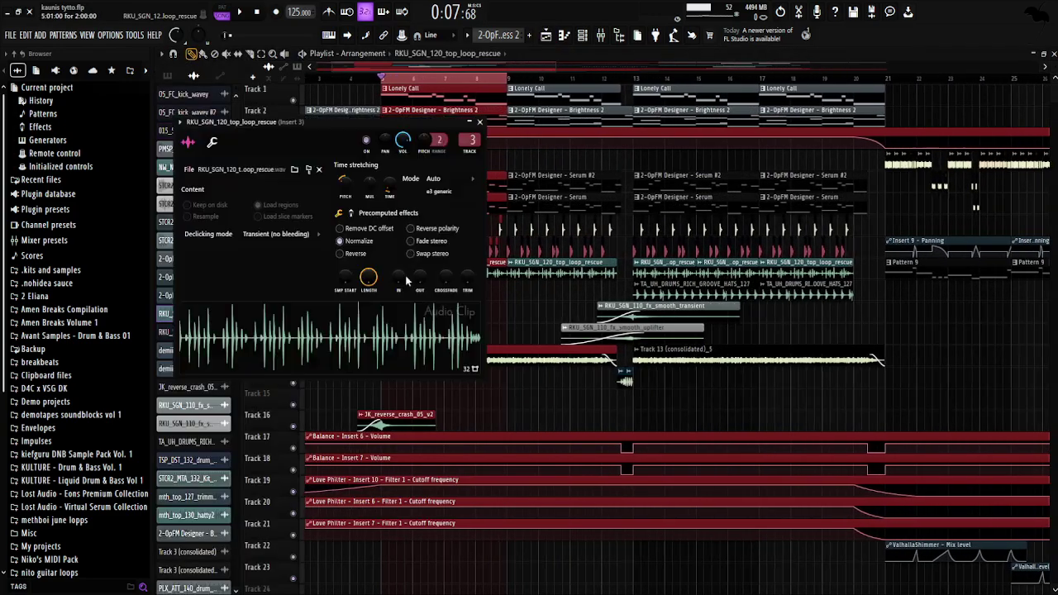
pyautogui.click(483, 124)
pyautogui.click(600, 34)
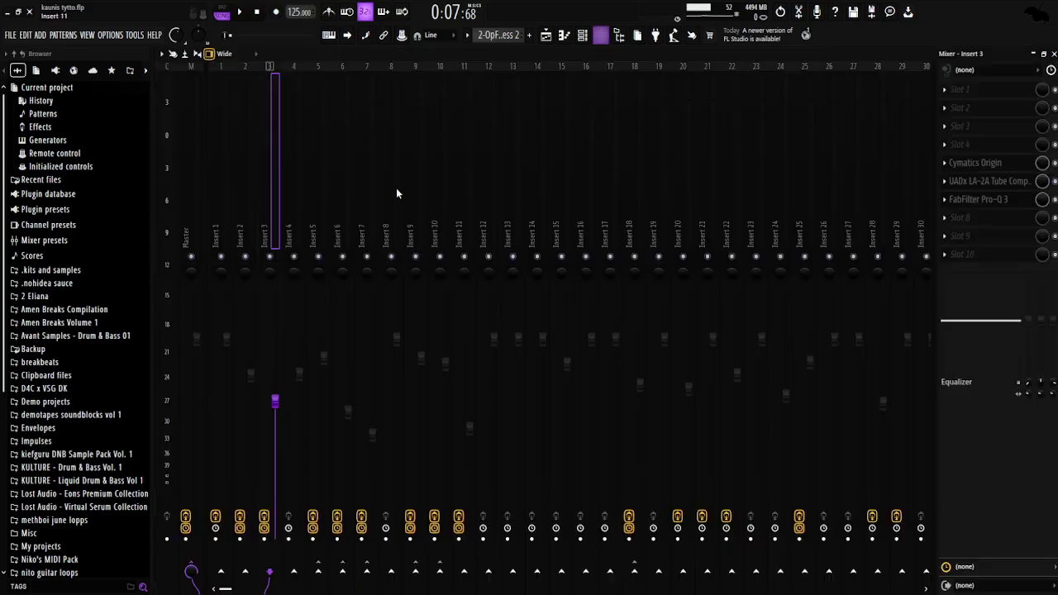
# Examine the Cymatics Origin, UADx LA-2A Tube Compressor and FabFilter Pro-Q 3 on mixer Insert 3, closing the equalizer
pyautogui.click(987, 169)
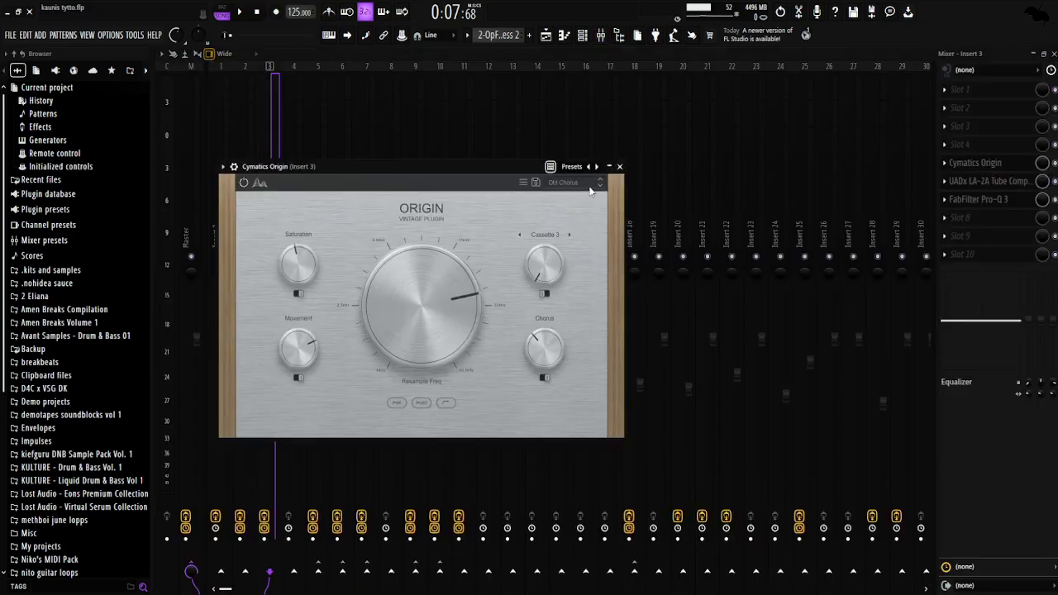
pyautogui.click(988, 181)
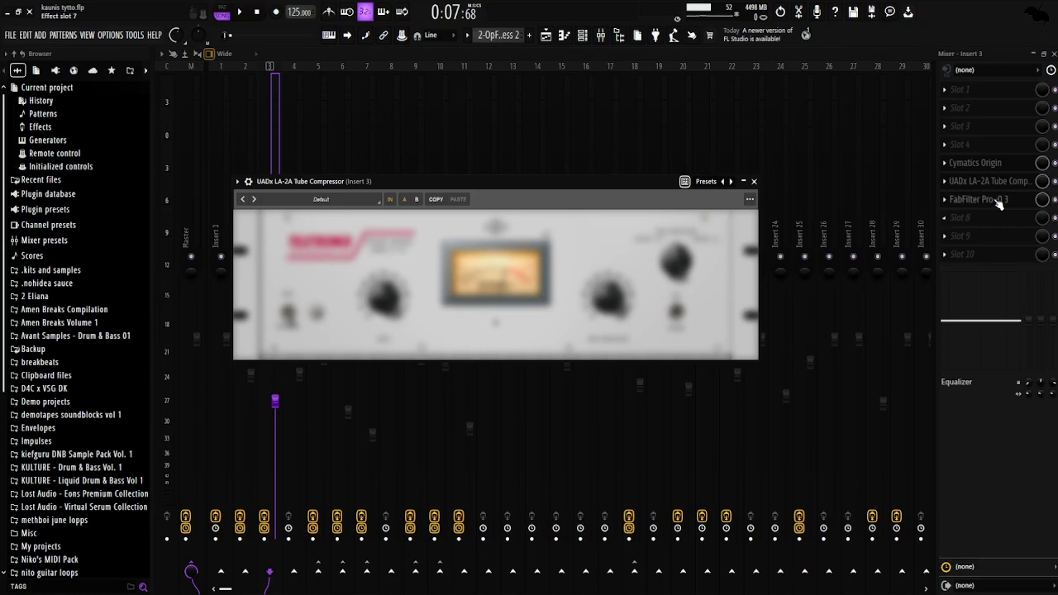
pyautogui.click(992, 199)
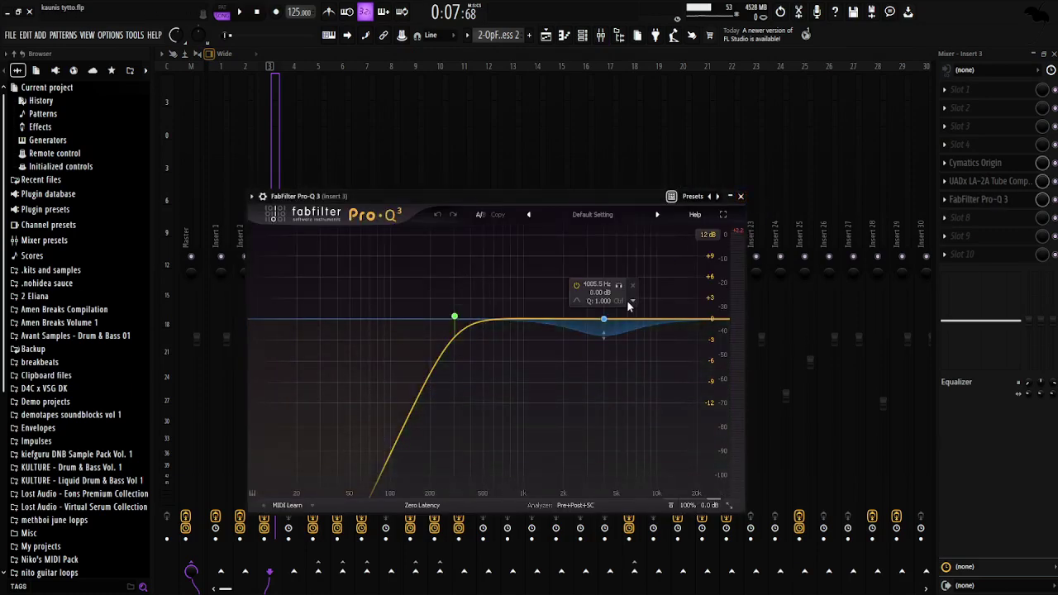
pyautogui.click(740, 196)
# Open the Track 3 (consolidated) clip at bar 21 in the playlist, and show its routed track in the mixer
pyautogui.click(545, 35)
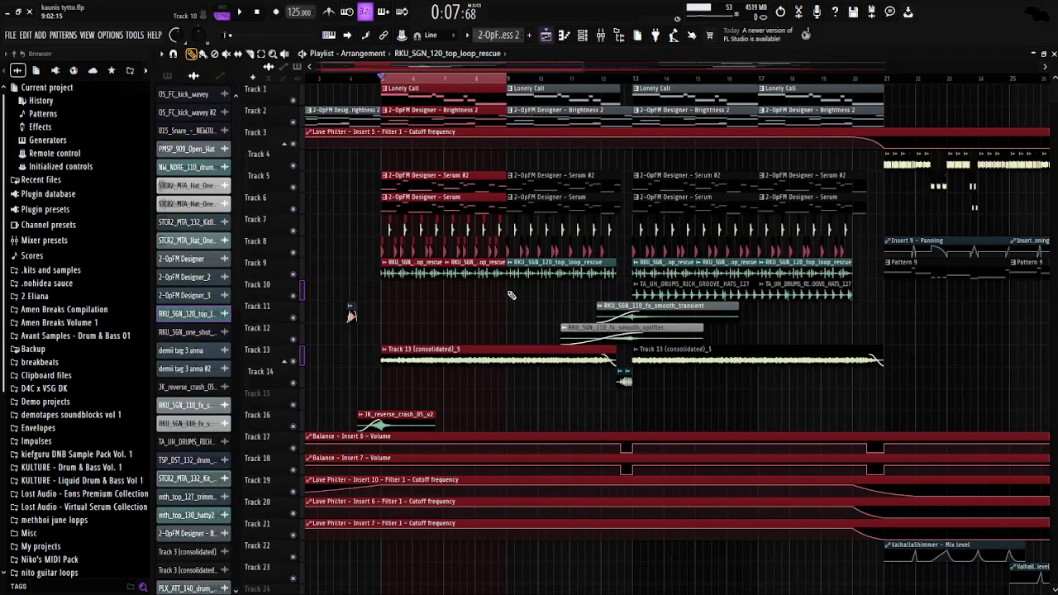
pyautogui.hscroll(5, 511, 295)
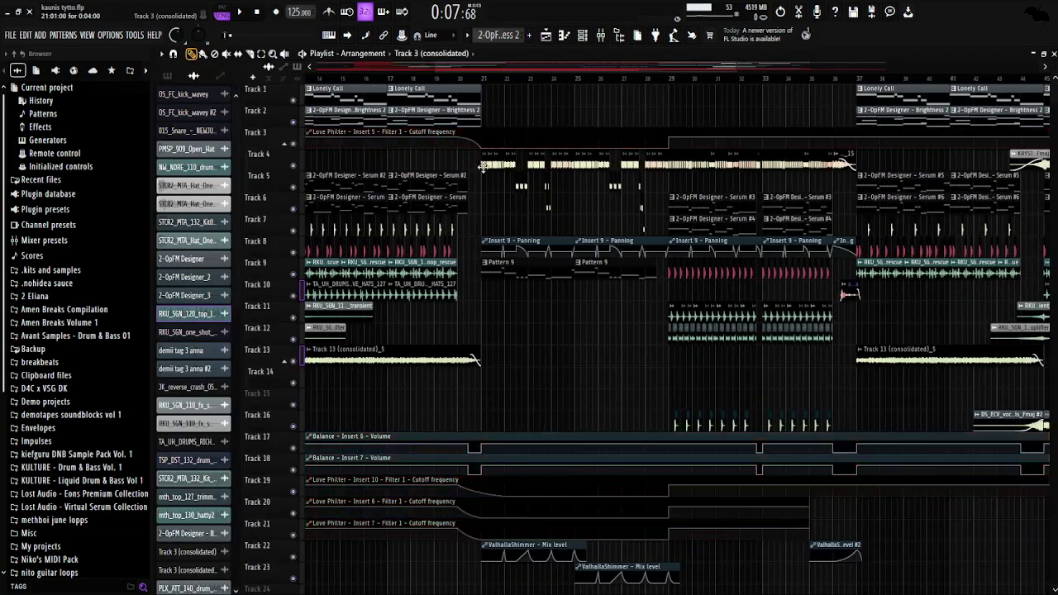
pyautogui.doubleClick(483, 165)
pyautogui.click(536, 194)
pyautogui.press('F9')
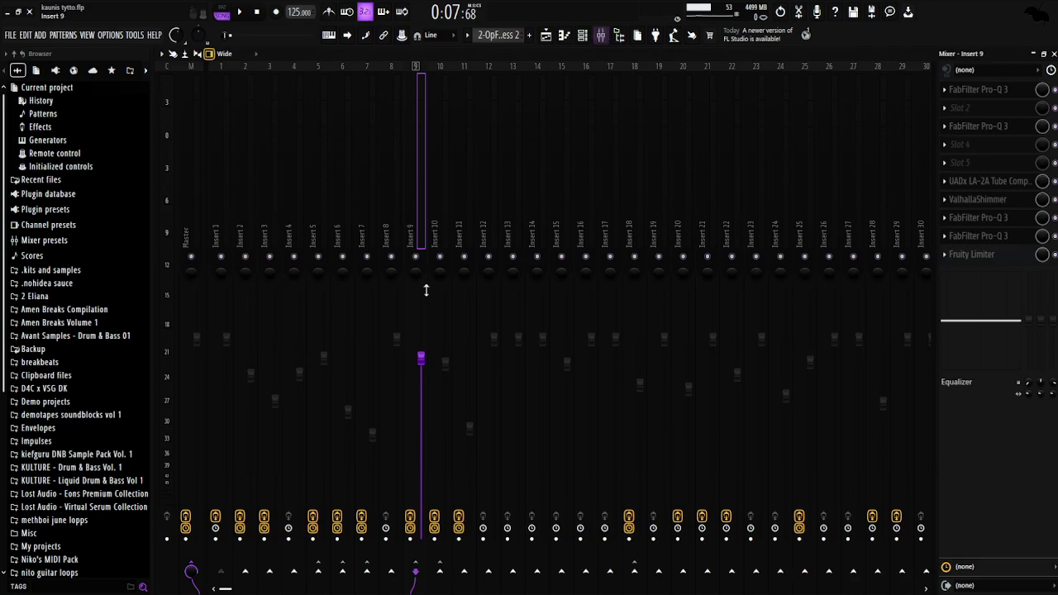
# Examine the FabFilter Pro-Q 3 equalizers, UADx LA-2A Tube Compressor, ValhallaShimmer and Fruity Limiter on Insert 9, closing the limiter
pyautogui.click(984, 94)
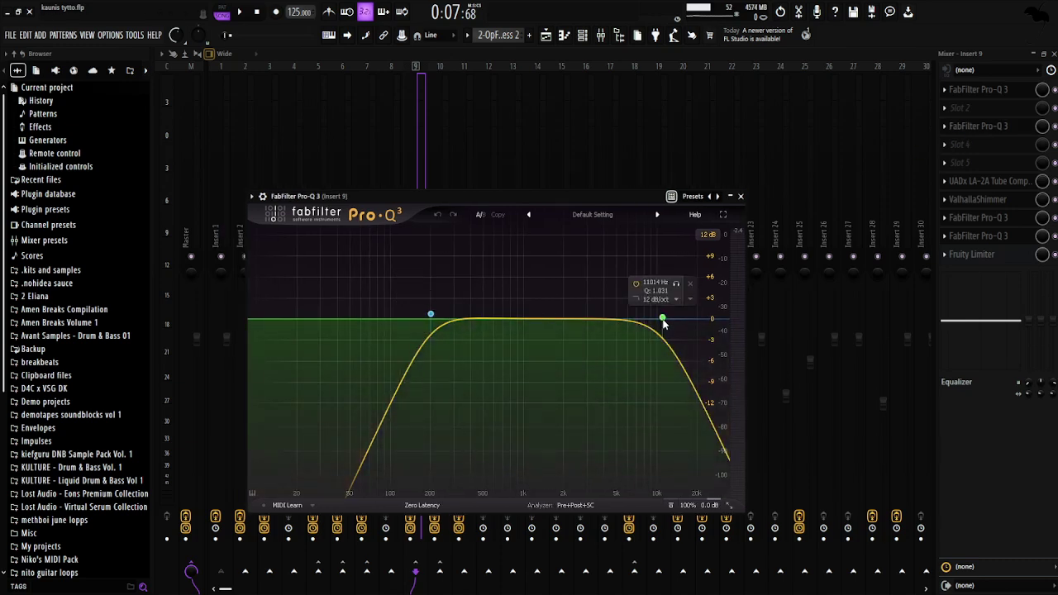
pyautogui.click(990, 181)
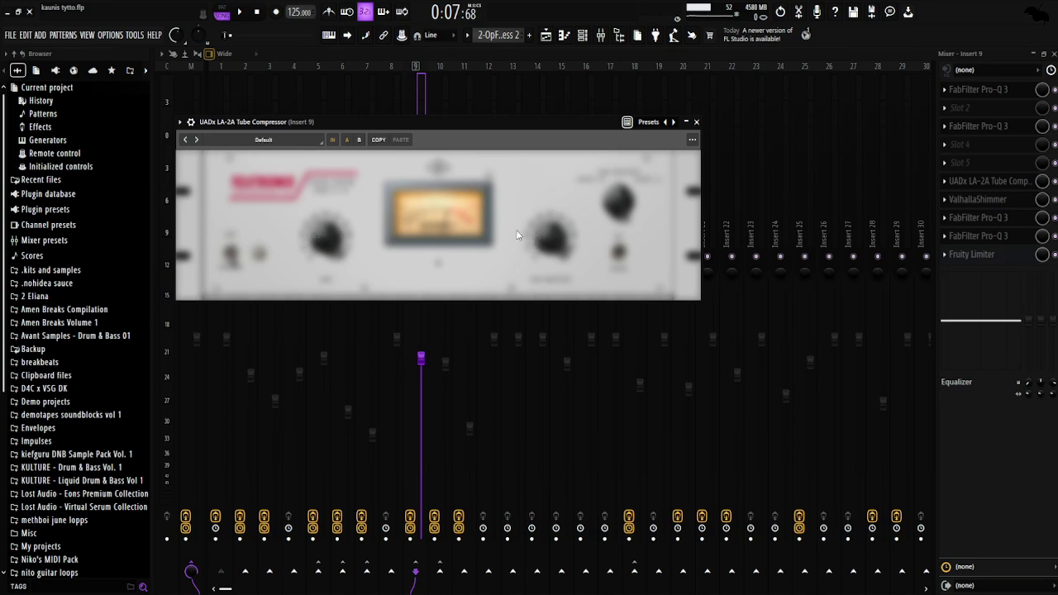
pyautogui.click(977, 201)
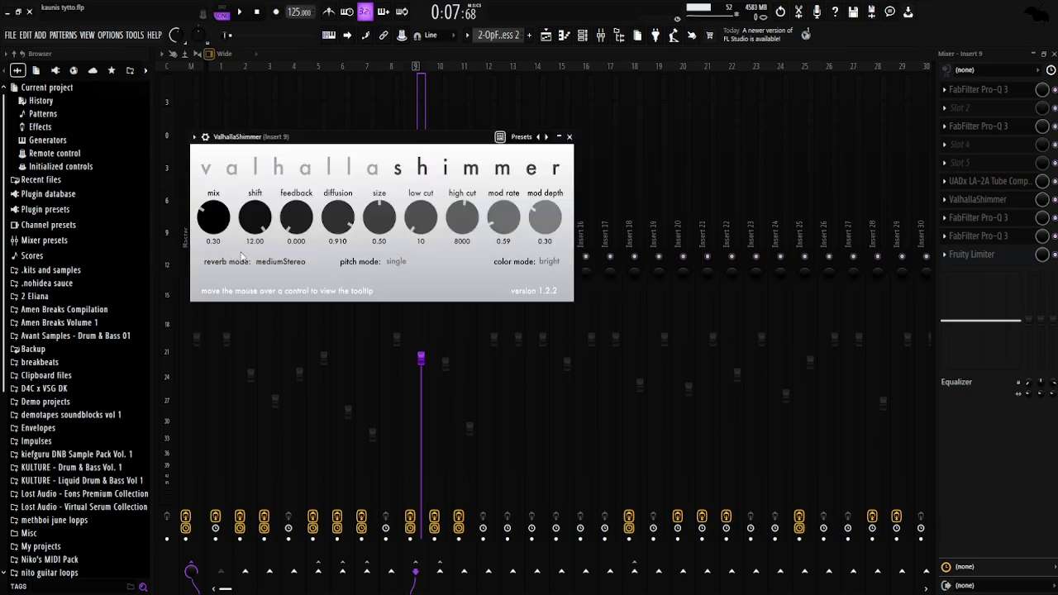
pyautogui.click(974, 219)
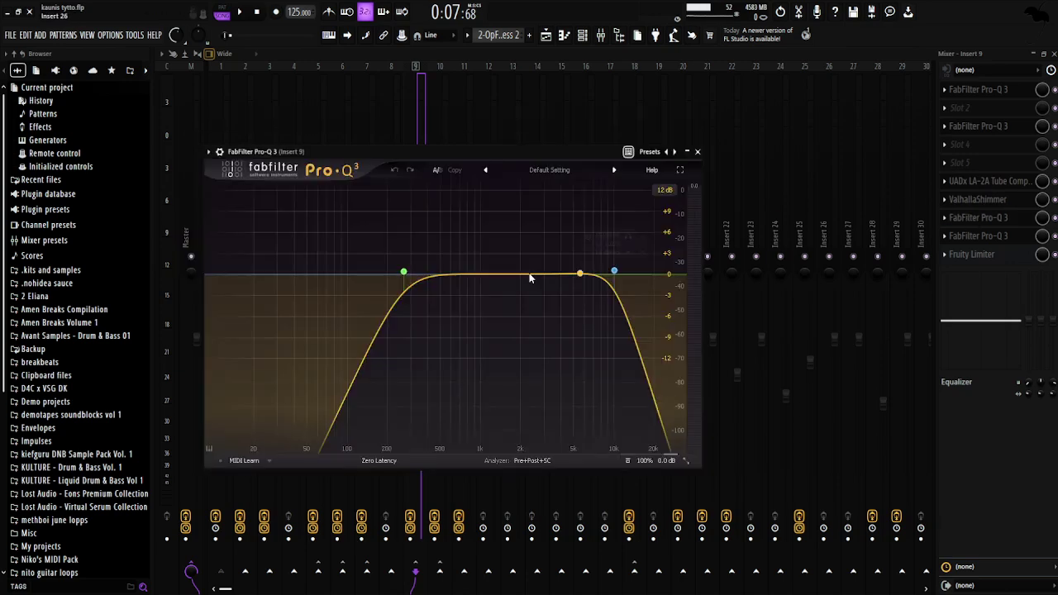
pyautogui.click(1002, 237)
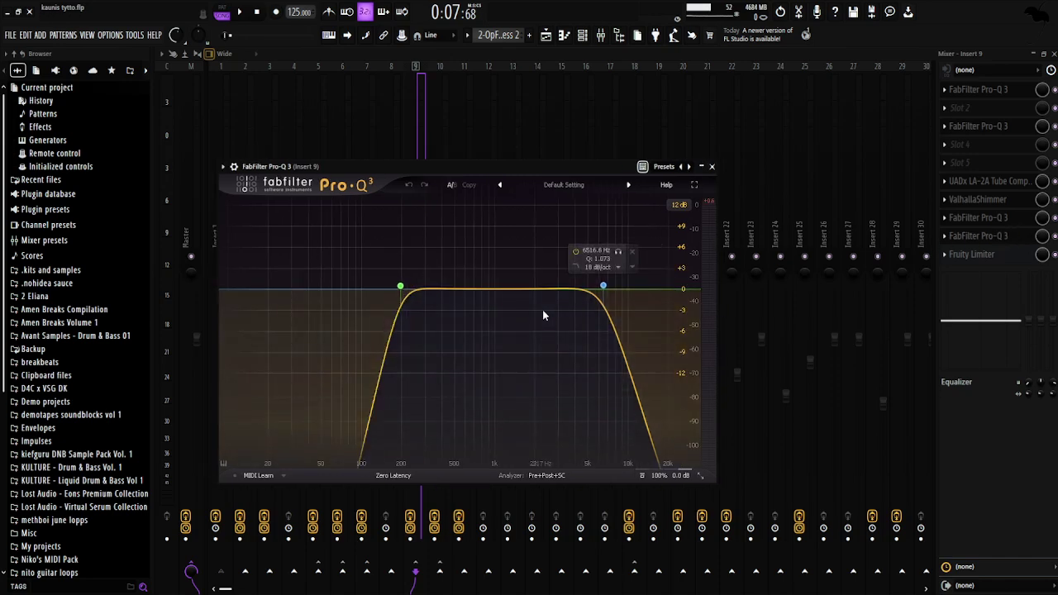
pyautogui.click(972, 255)
pyautogui.click(577, 182)
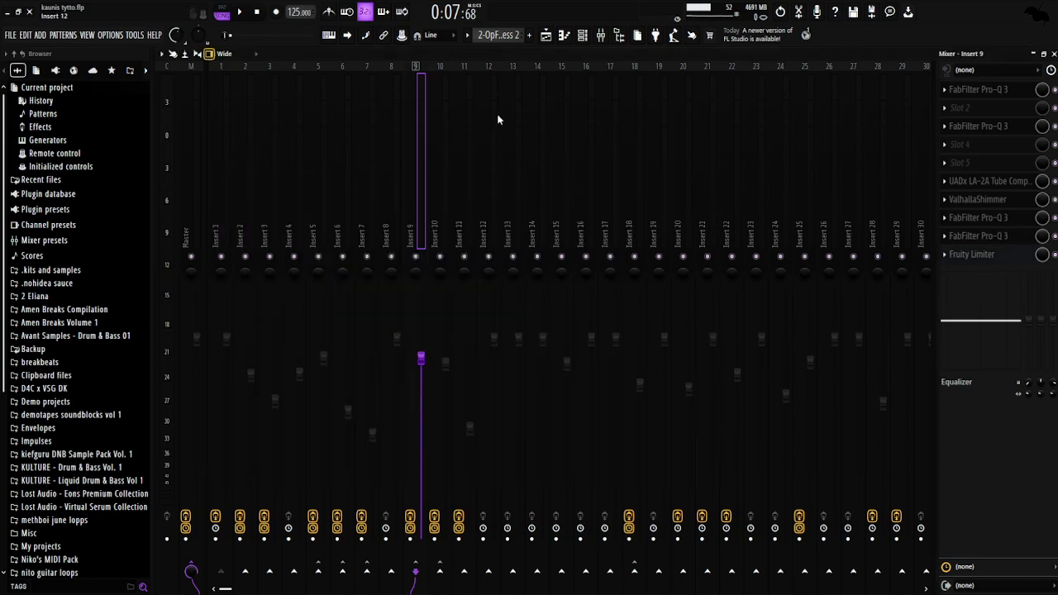
# Open the Track 13 (consolidated)_5 clip's mixer track, Insert 18, and examine its FabFilter Pro-Q 3 and RC-20 Retro Color
pyautogui.click(545, 36)
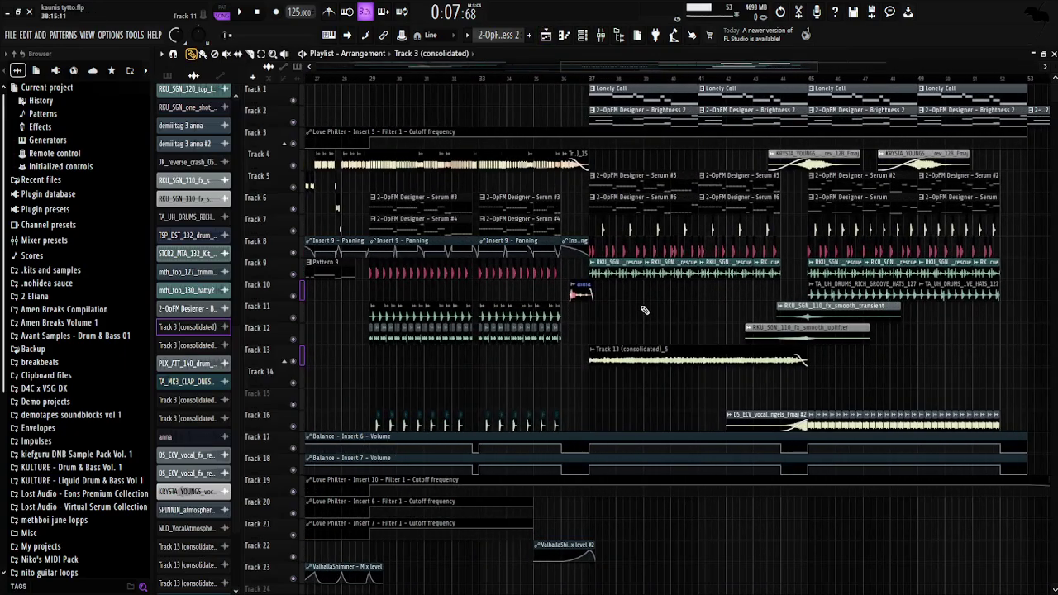
pyautogui.doubleClick(615, 351)
pyautogui.click(603, 37)
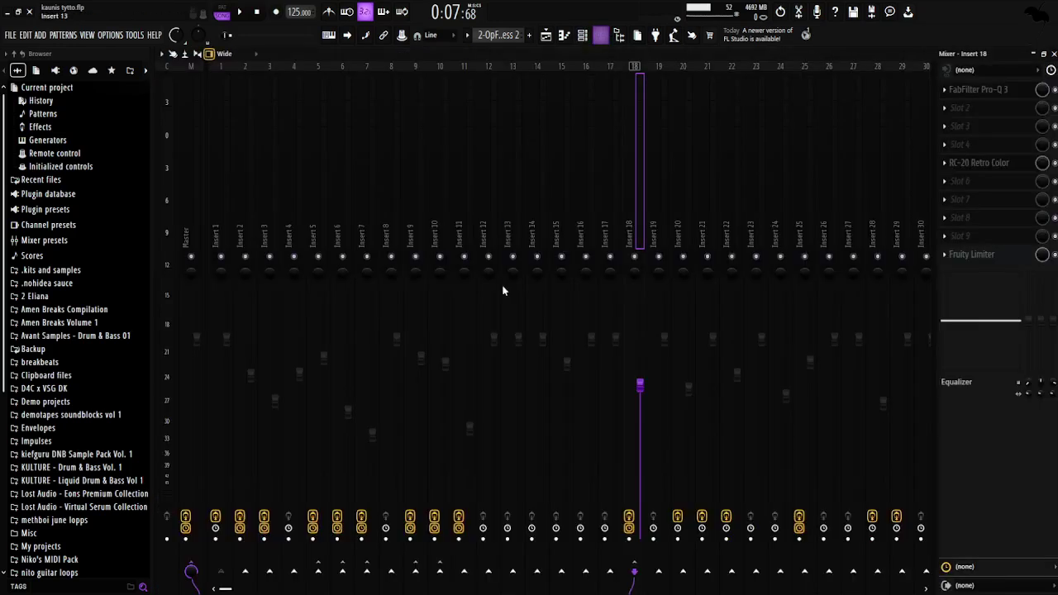
pyautogui.click(975, 96)
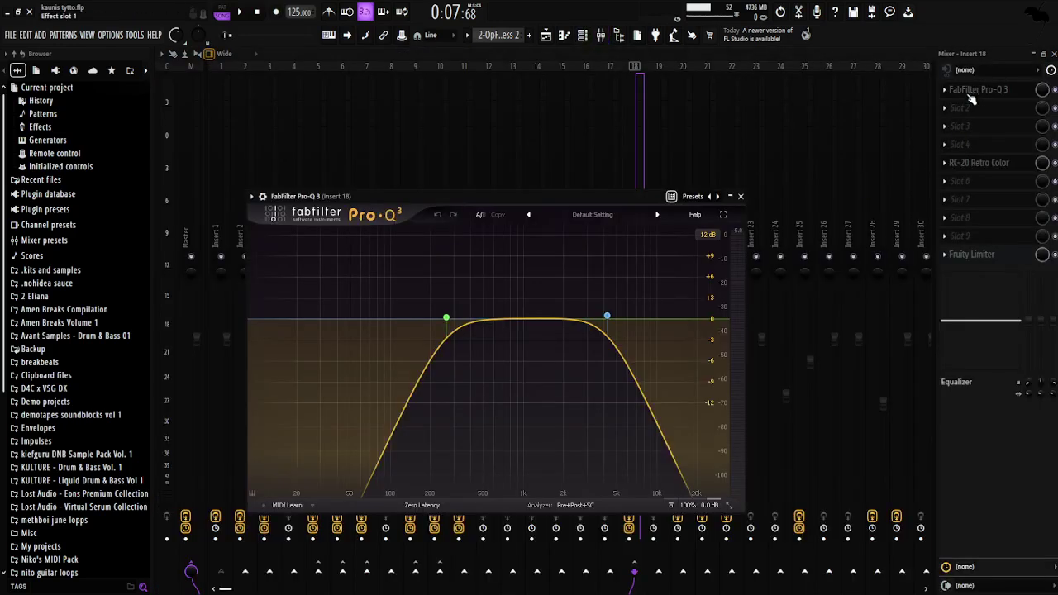
pyautogui.moveTo(591, 319)
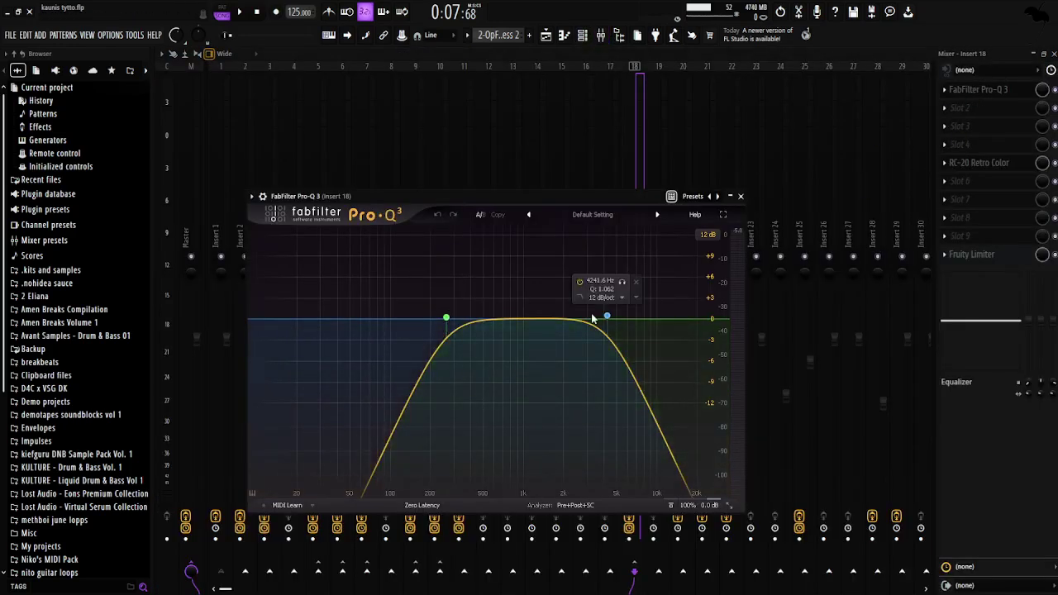
pyautogui.click(979, 163)
pyautogui.click(414, 366)
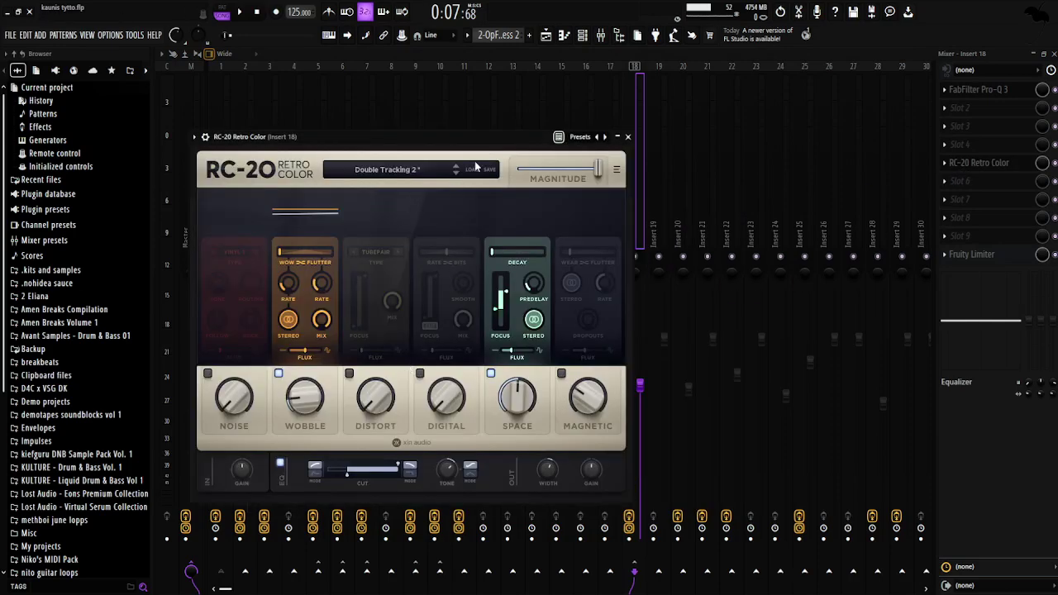
# Open the reverse vocal one-shot clip at bar 42 on Track 16, and examine Flux Mini 2 on its routed mixer track
pyautogui.click(545, 35)
pyautogui.scroll(3, 616, 358)
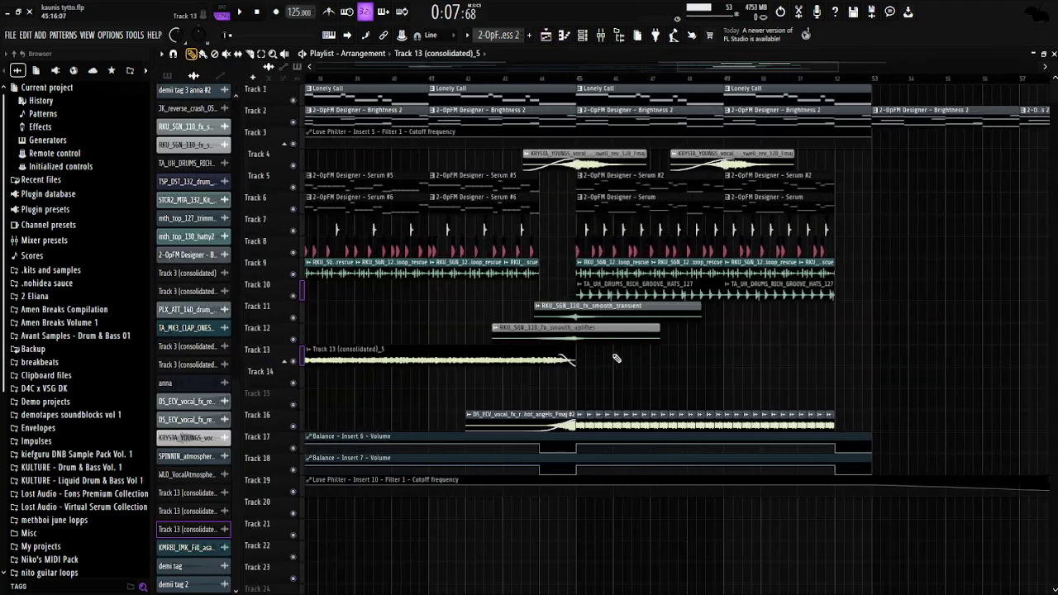
pyautogui.doubleClick(535, 414)
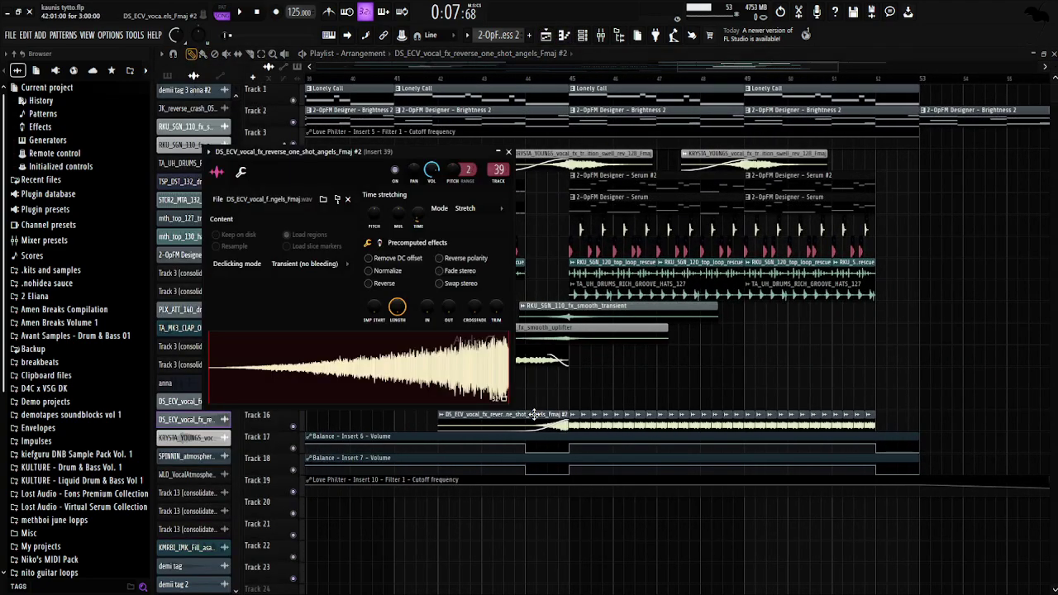
pyautogui.click(601, 34)
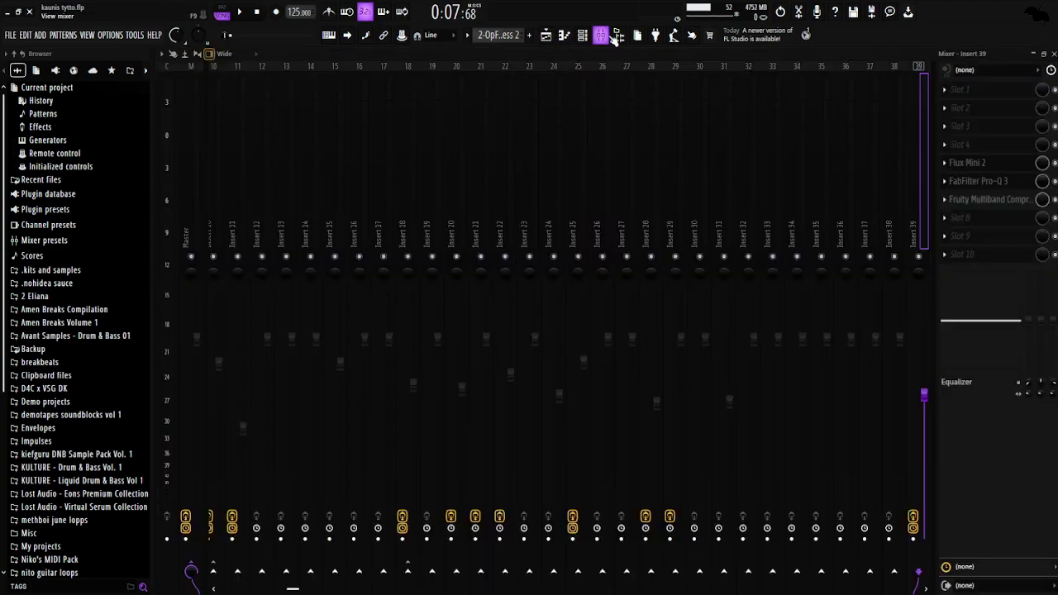
pyautogui.click(974, 164)
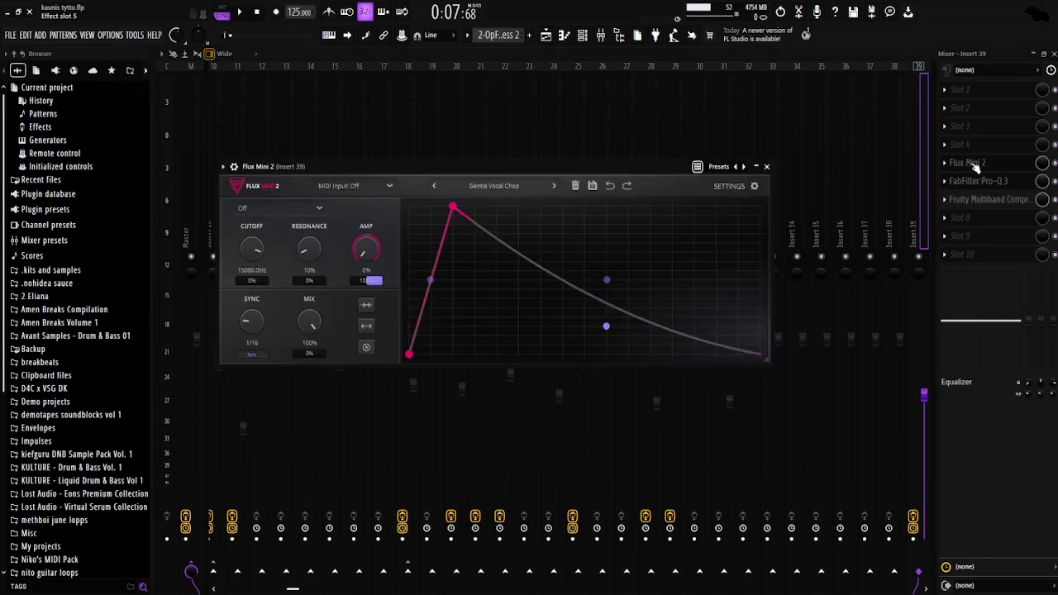
# Solo Track 16 and play it from bar 45 while viewing Flux Mini 2 on Insert 39
pyautogui.press('F5')
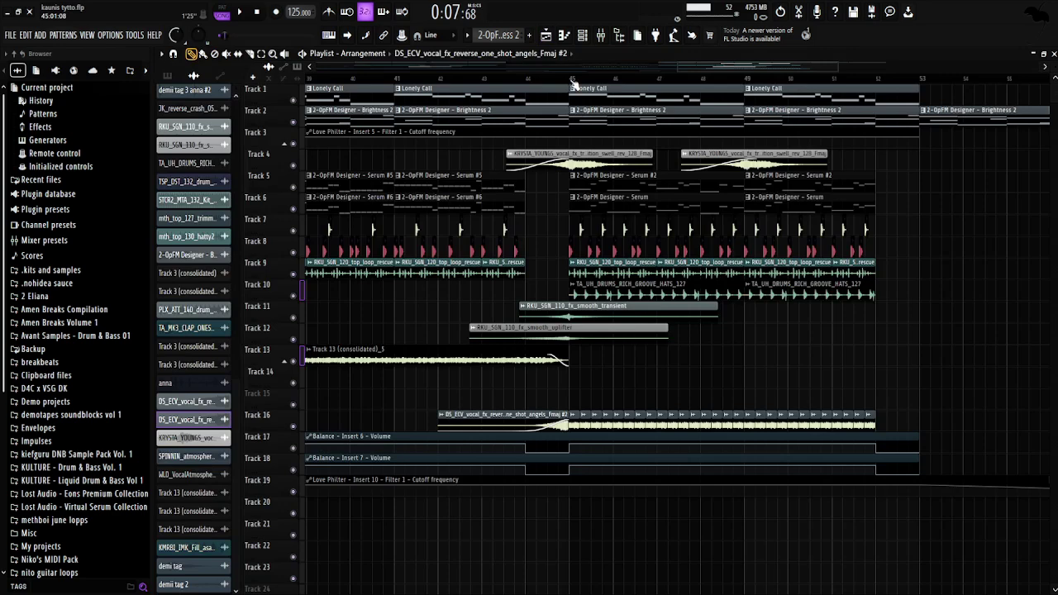
pyautogui.click(570, 80)
pyautogui.press('space')
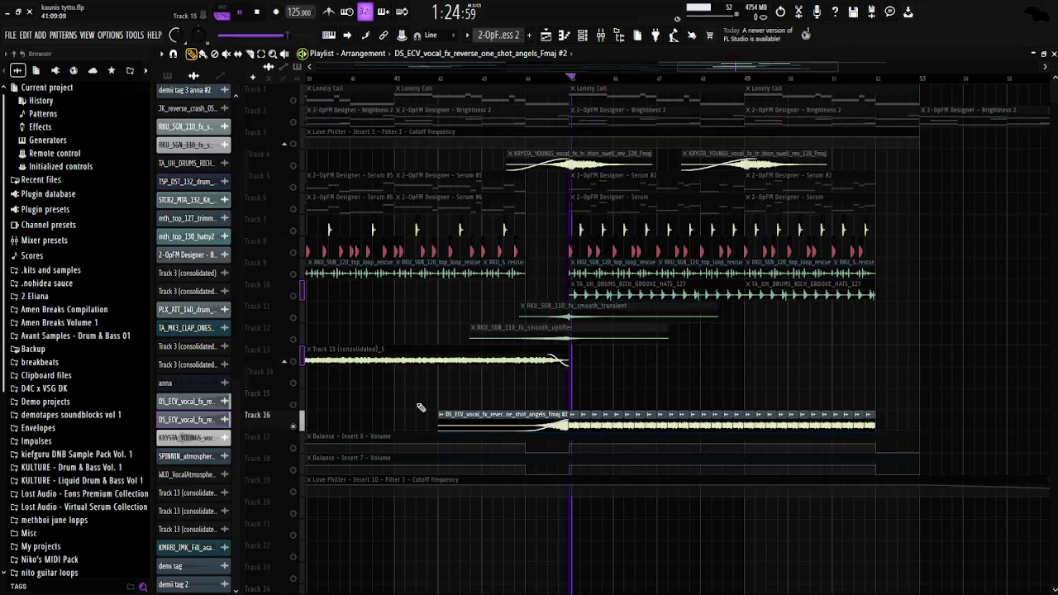
pyautogui.press('F9')
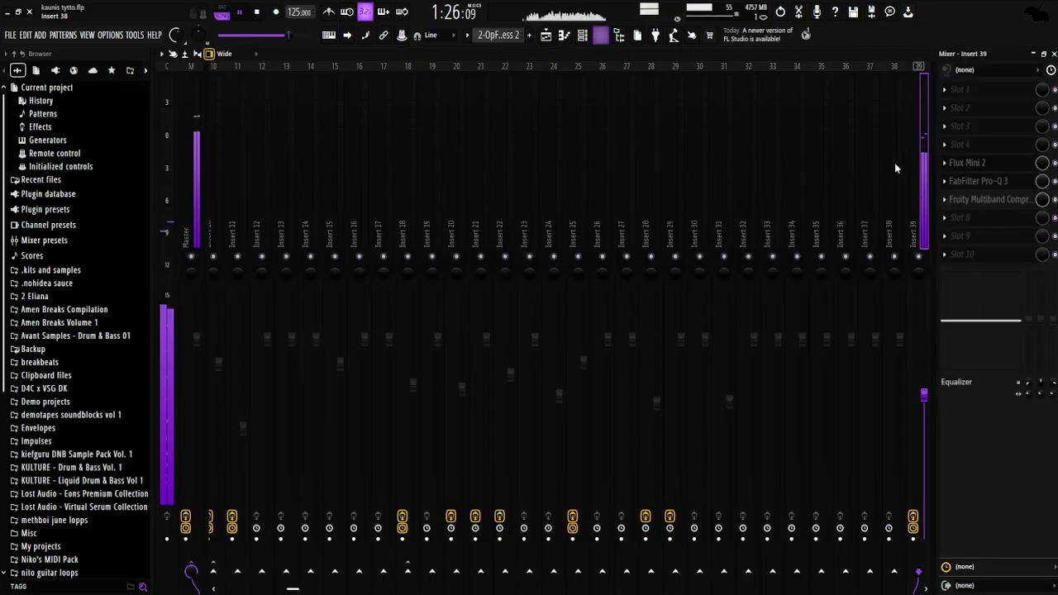
pyautogui.click(968, 163)
pyautogui.press('space')
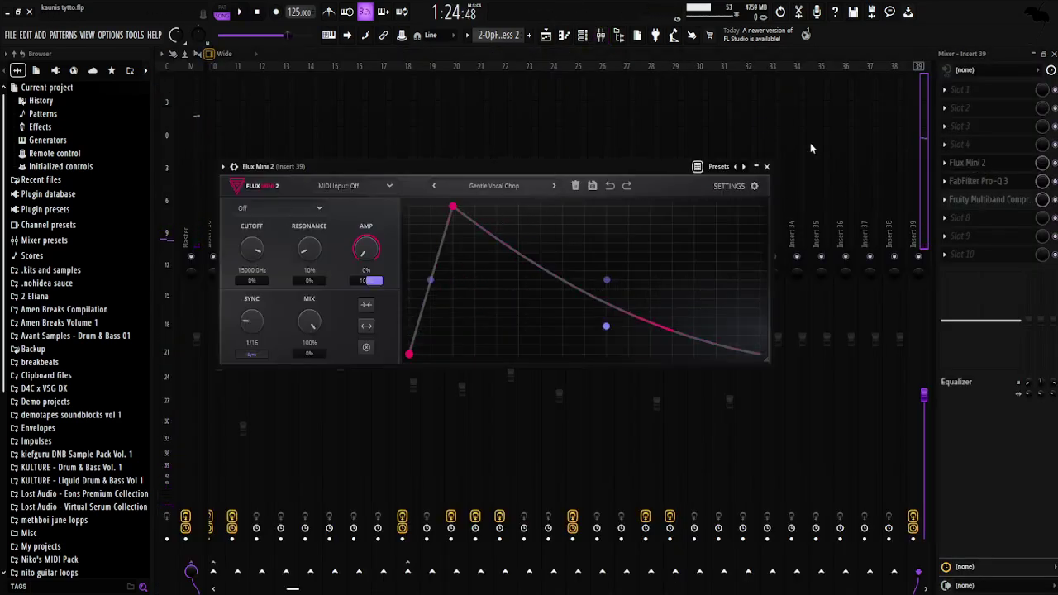
# Compare playback with Flux Mini 2 on Insert 39 bypassed and re-enabled, and examine the FabFilter Pro-Q 3 after it
pyautogui.click(1055, 164)
pyautogui.press('space')
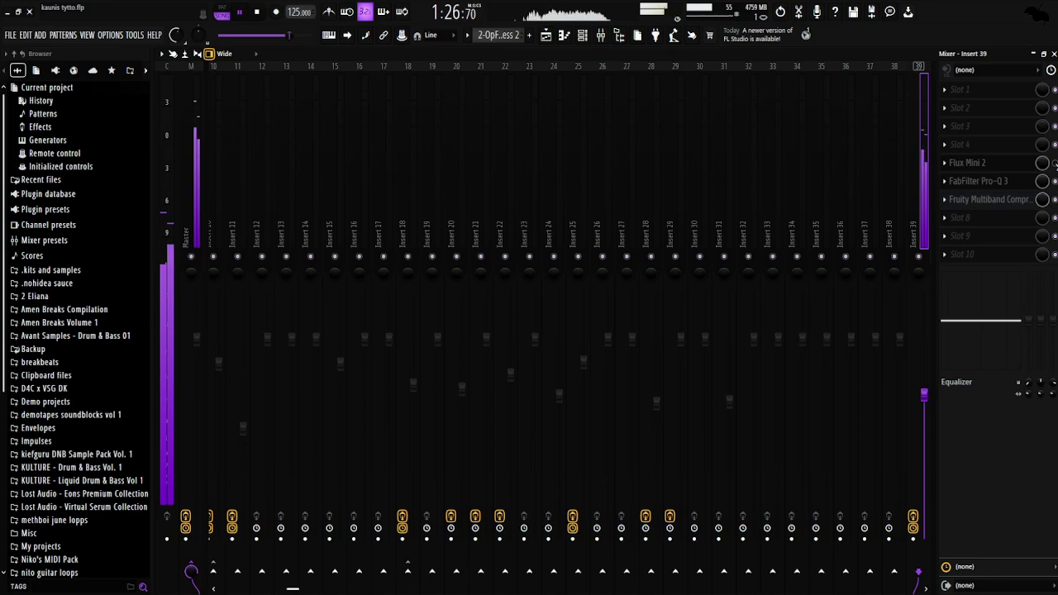
pyautogui.press('space')
pyautogui.press('space')
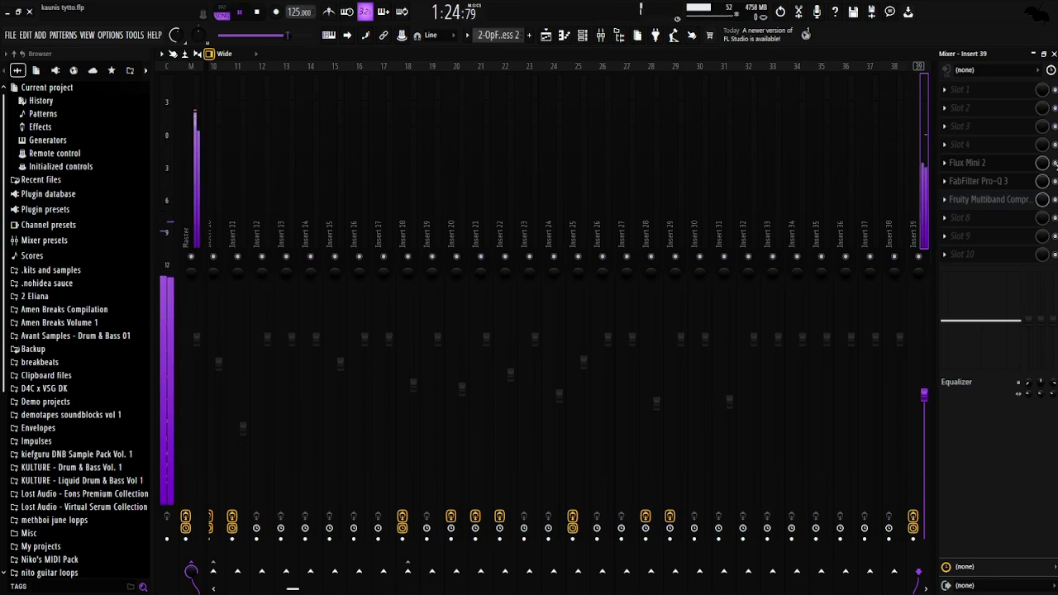
pyautogui.press('space')
pyautogui.click(982, 185)
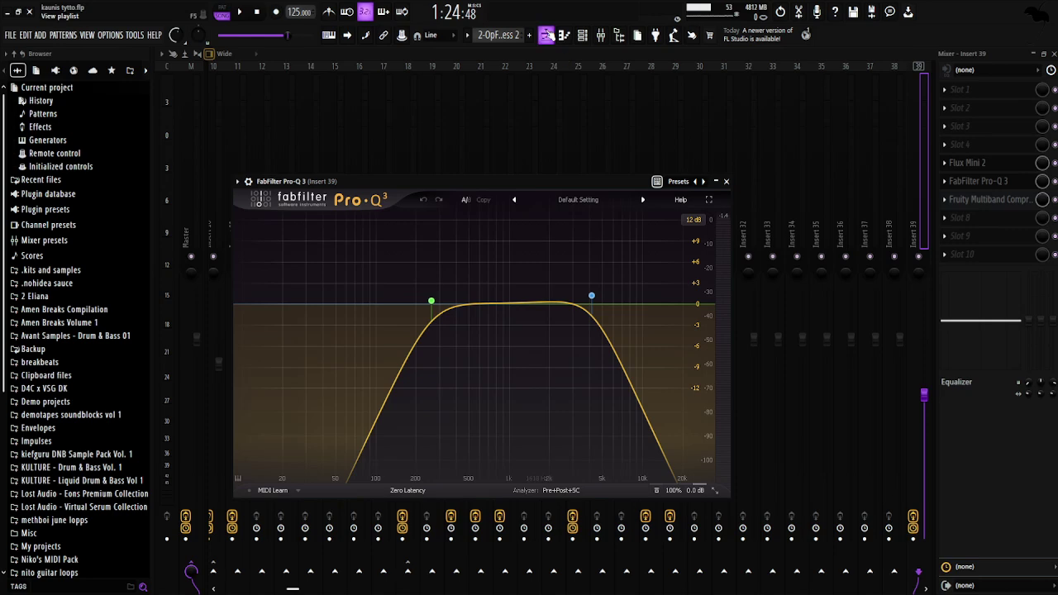
# Inspect the chopped vocal clips on Track 16 from bar 45 in the playlist and replay them in solo
pyautogui.click(545, 35)
pyautogui.scroll(3, 650, 394)
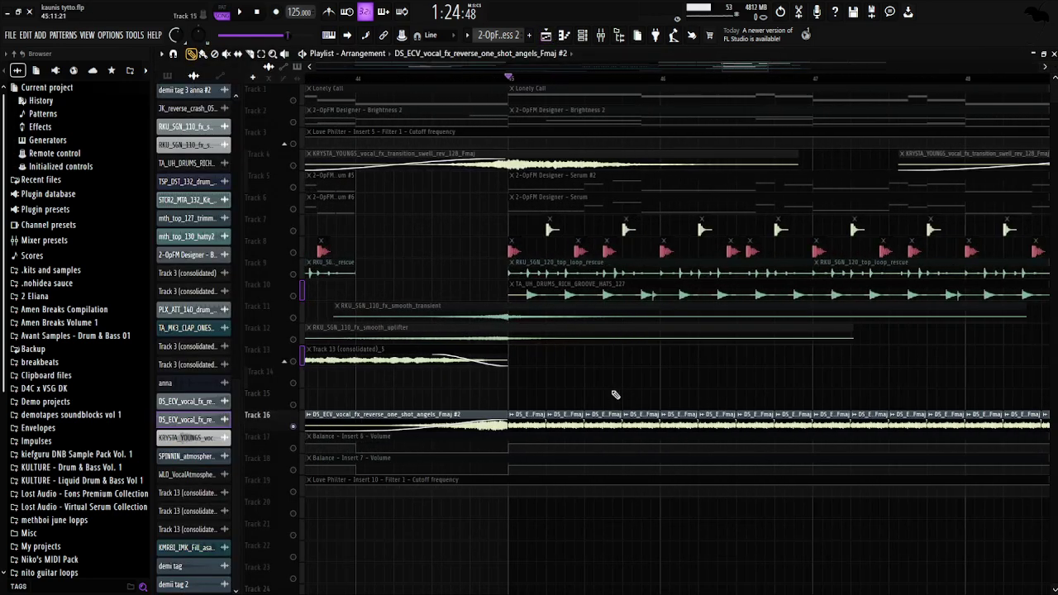
pyautogui.scroll(-5, 614, 395)
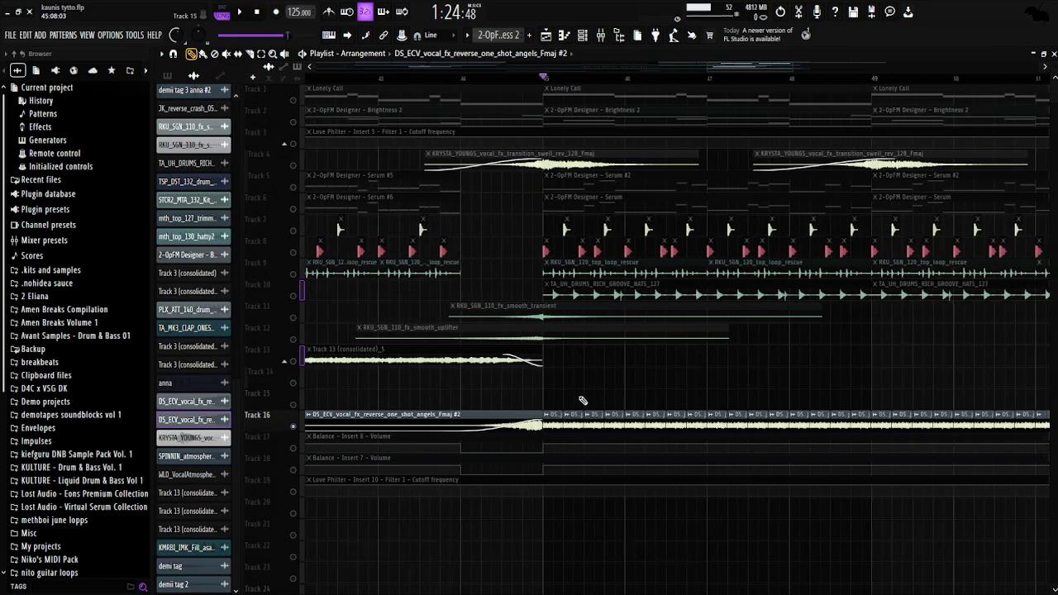
pyautogui.click(600, 34)
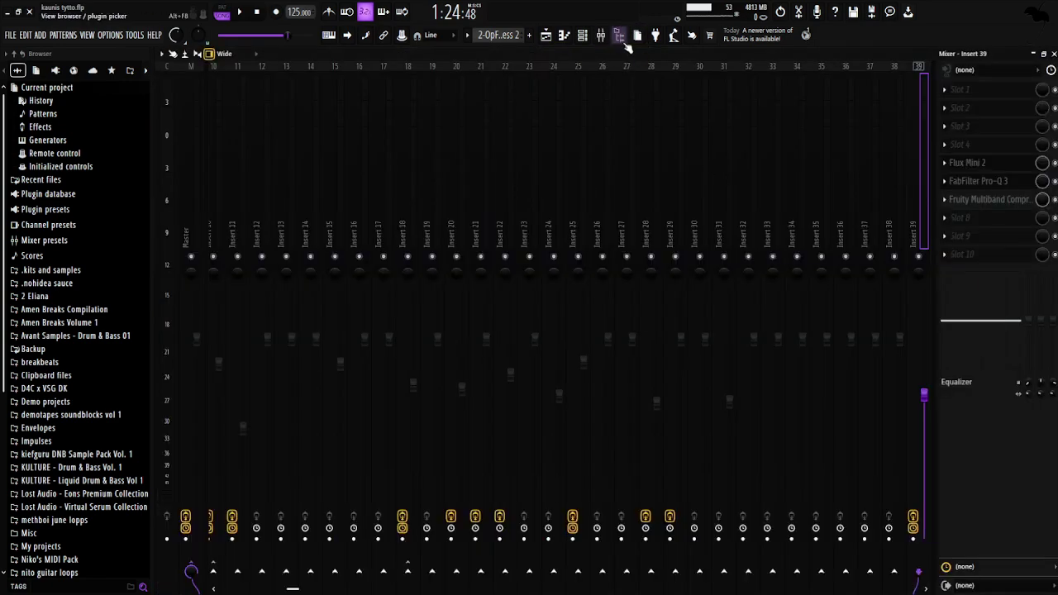
pyautogui.click(546, 35)
pyautogui.scroll(-2, 354, 201)
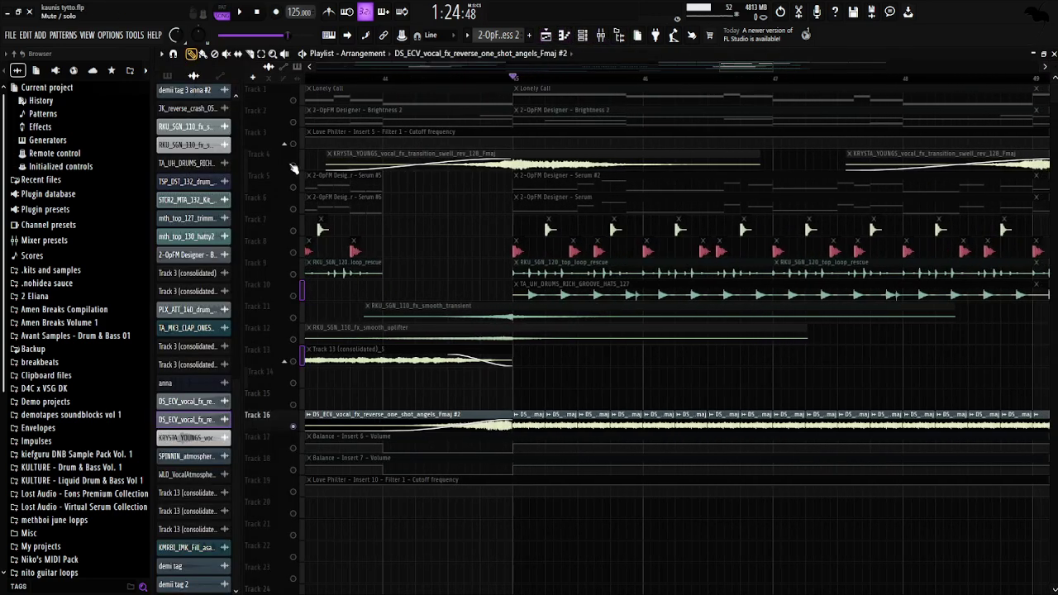
pyautogui.scroll(-2, 550, 375)
pyautogui.press('space')
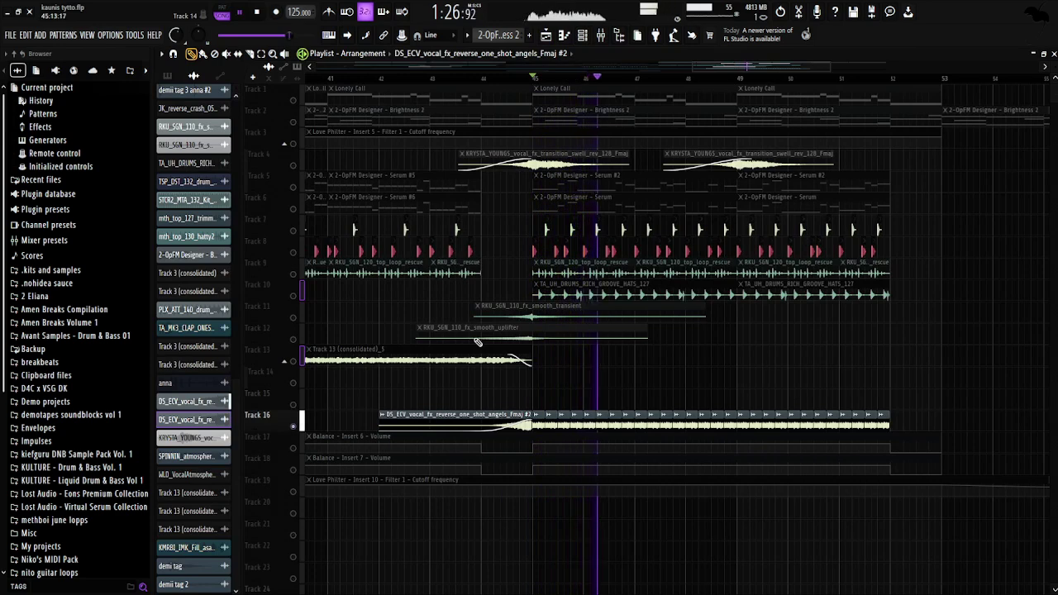
pyautogui.press('space')
# Unmute Tracks 5 to 10 and Track 13, and audition them together with Track 16 from bar 45
pyautogui.click(293, 208)
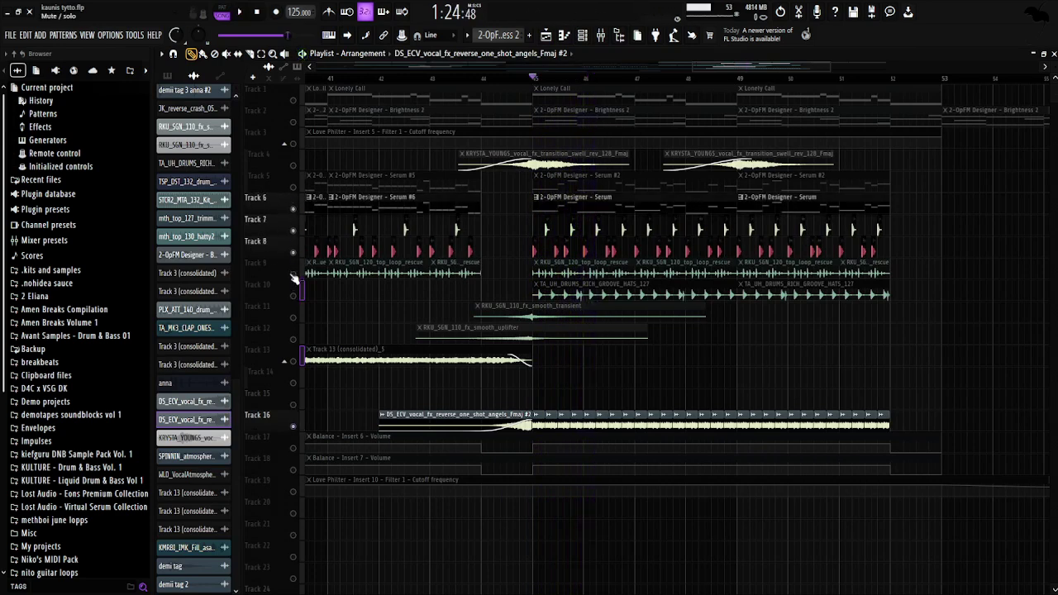
pyautogui.click(293, 275)
pyautogui.press('space')
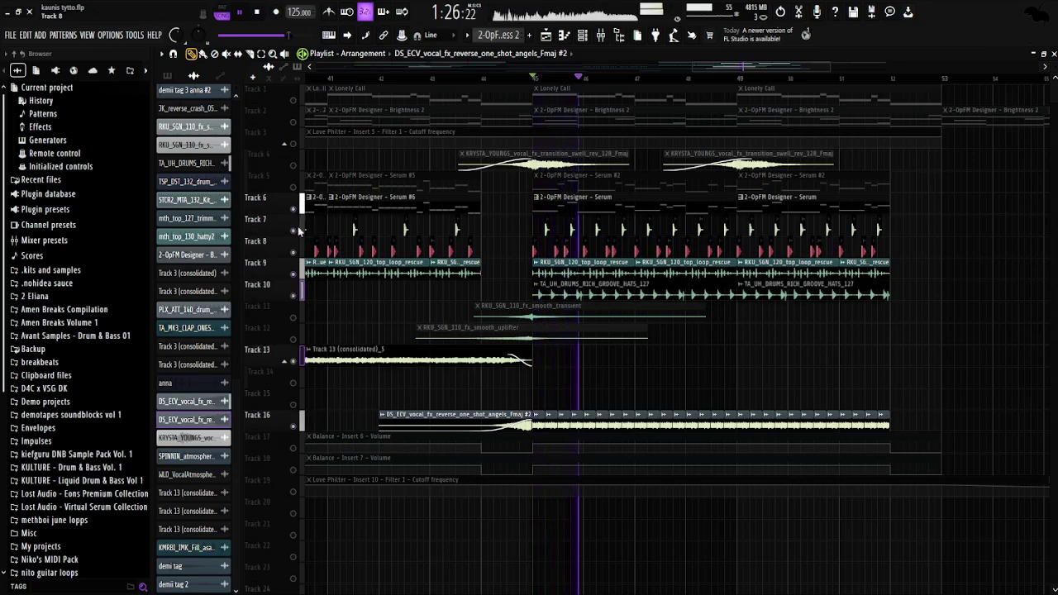
pyautogui.click(293, 186)
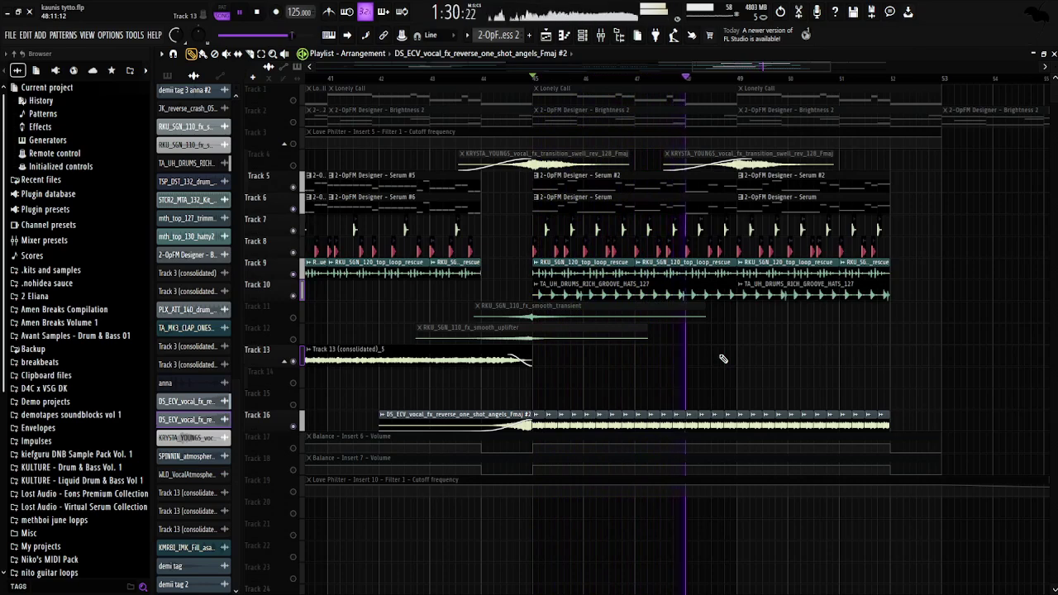
pyautogui.press('space')
pyautogui.press('space')
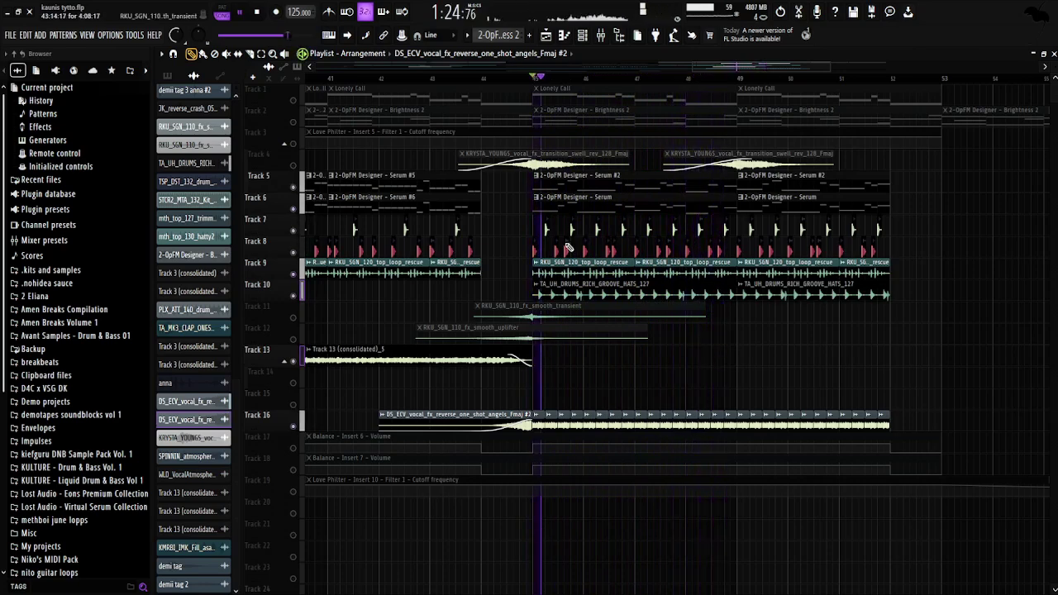
pyautogui.press('space')
# Unmute Track 4, open its vocal transition swell clip, and examine the kHs Delay and Fruity Delay 3 on Insert 28
pyautogui.click(293, 165)
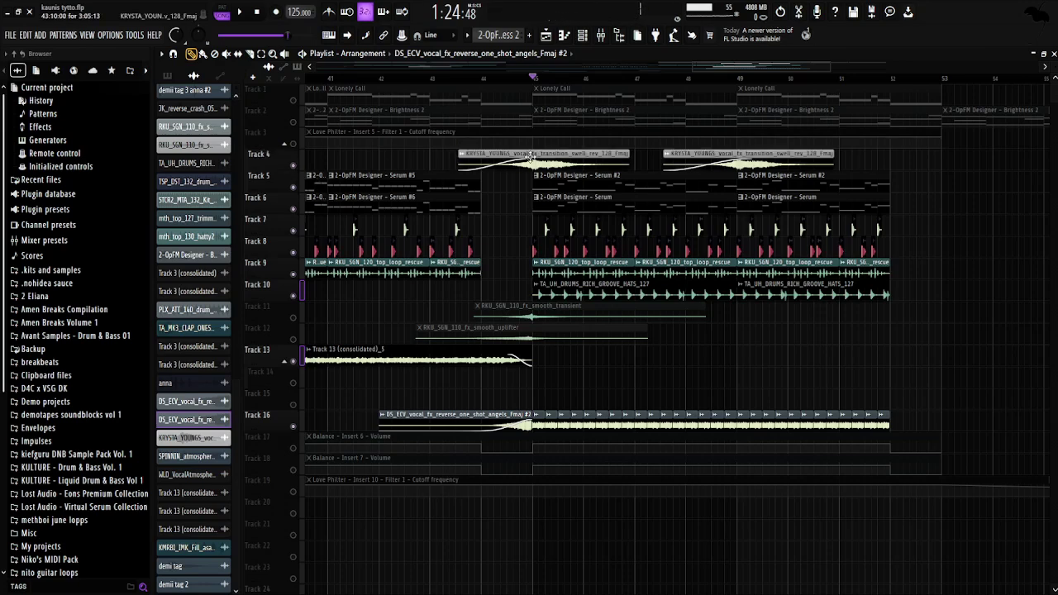
pyautogui.doubleClick(531, 156)
pyautogui.click(600, 34)
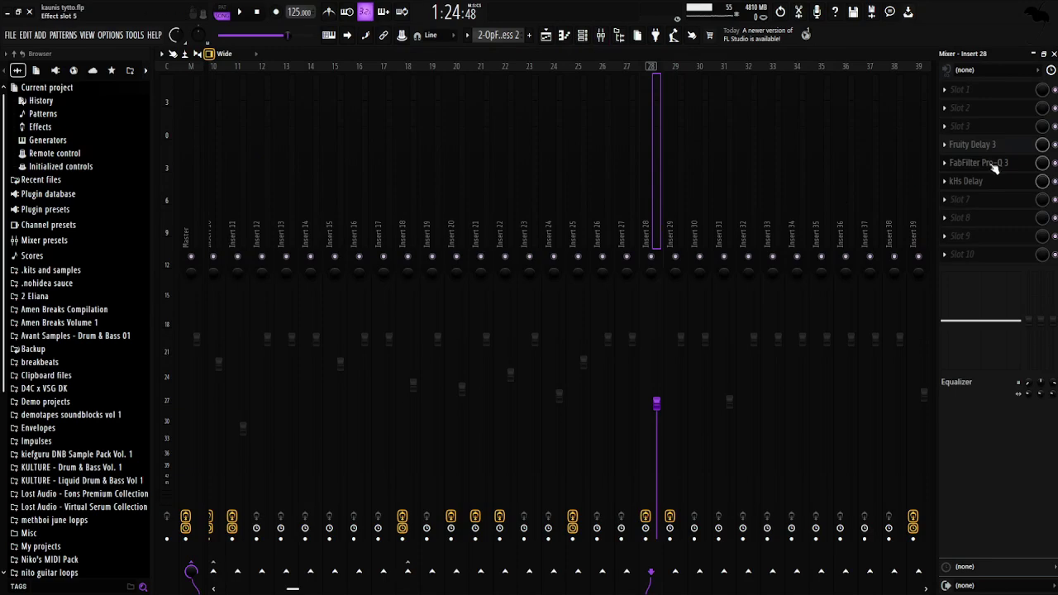
pyautogui.click(968, 181)
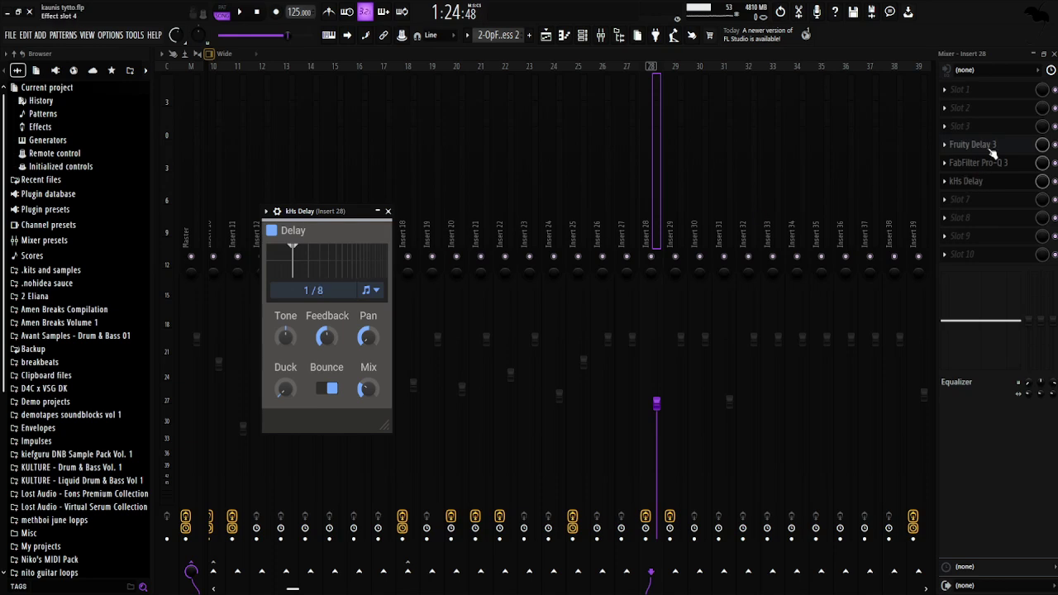
pyautogui.click(991, 152)
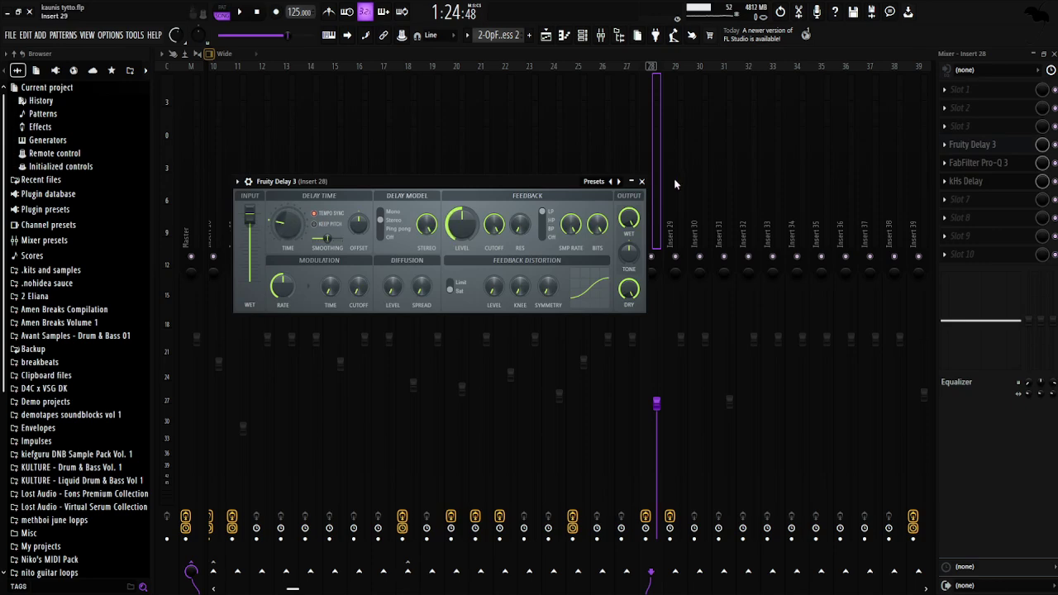
pyautogui.click(642, 181)
# Solo Track 4 in the playlist and audition its vocal transition swells from bar 44
pyautogui.press('F5')
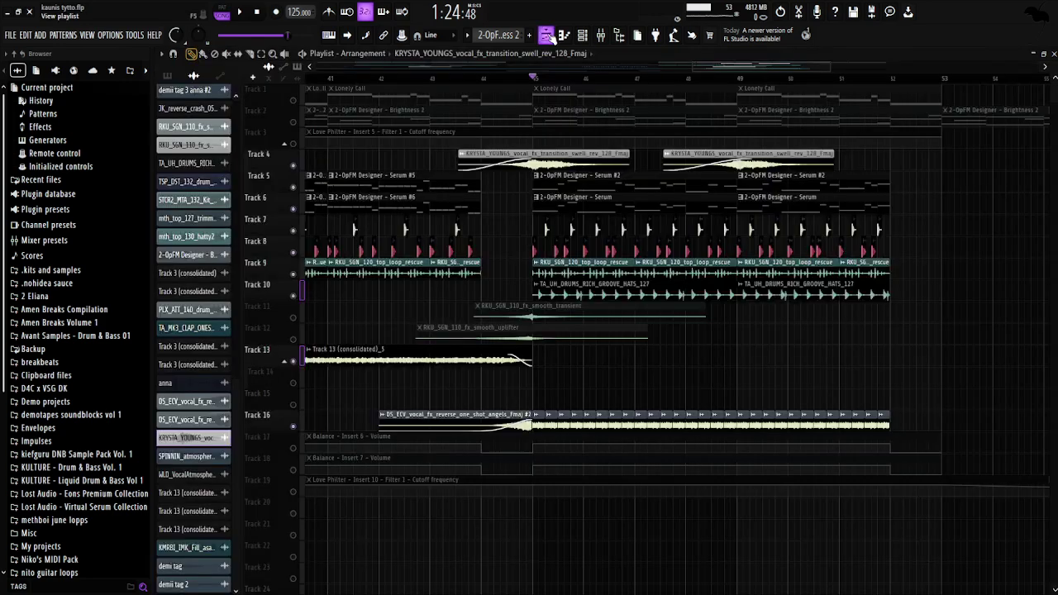
pyautogui.rightClick(295, 167)
pyautogui.press('space')
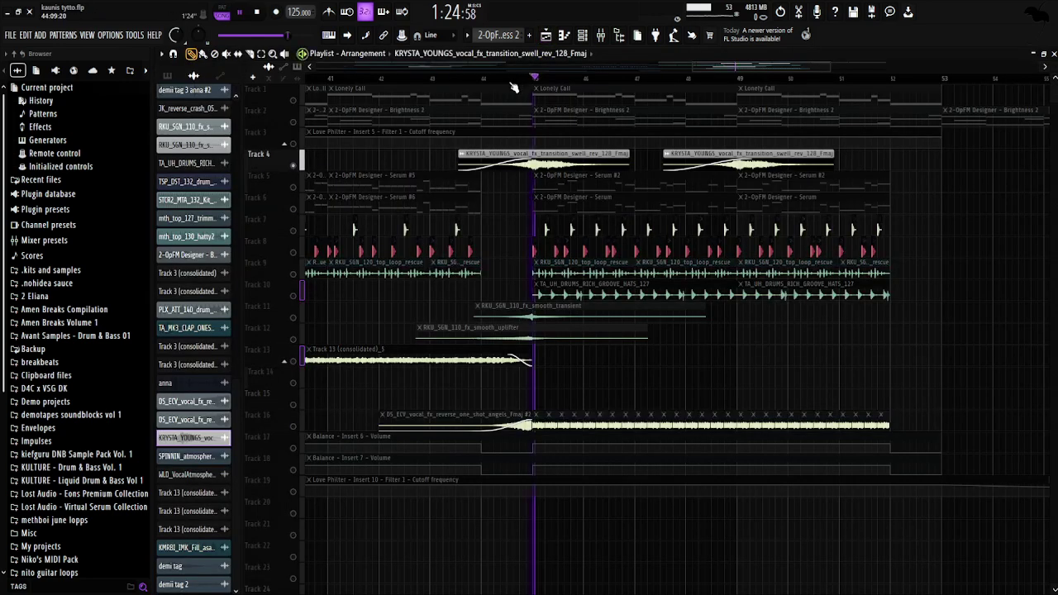
pyautogui.click(482, 78)
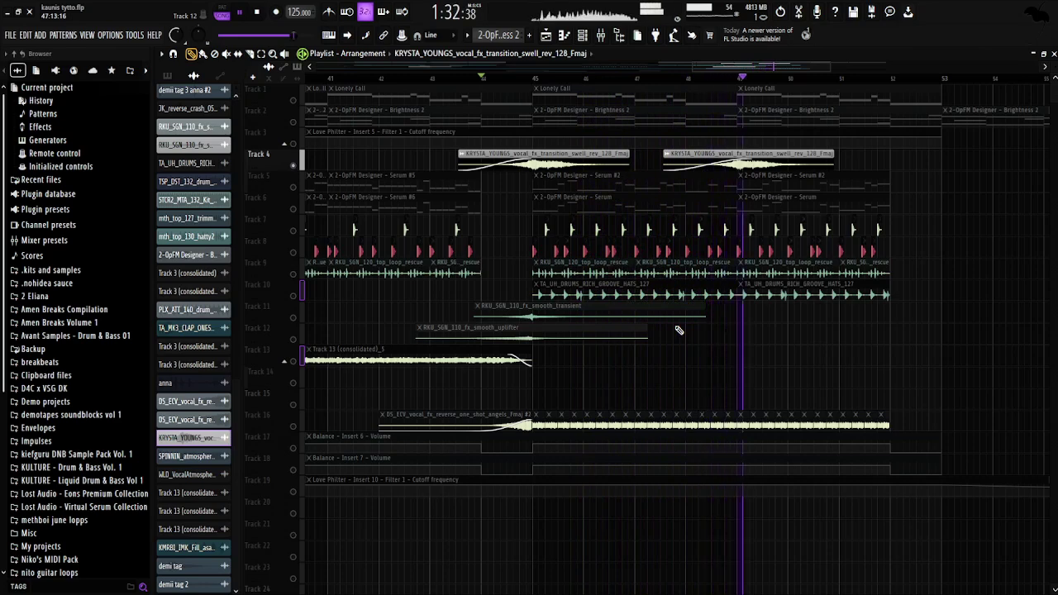
pyautogui.press('space')
# End the Track 4 solo, isolate Tracks 11 and 12, and play the smooth transient and uplifter effects from bar 44
pyautogui.rightClick(291, 165)
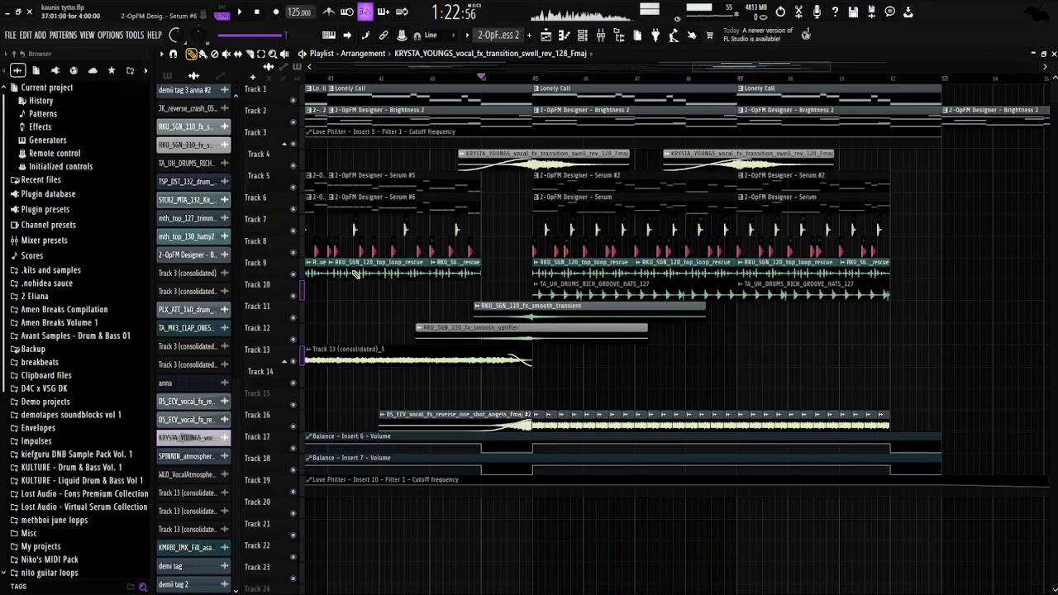
pyautogui.rightClick(293, 317)
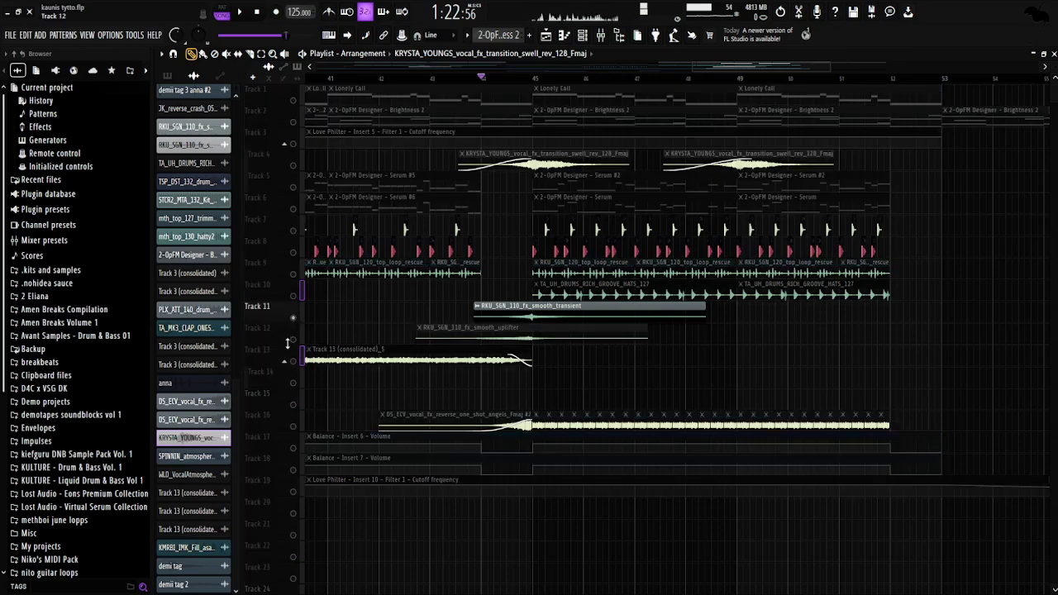
pyautogui.click(293, 339)
pyautogui.press('space')
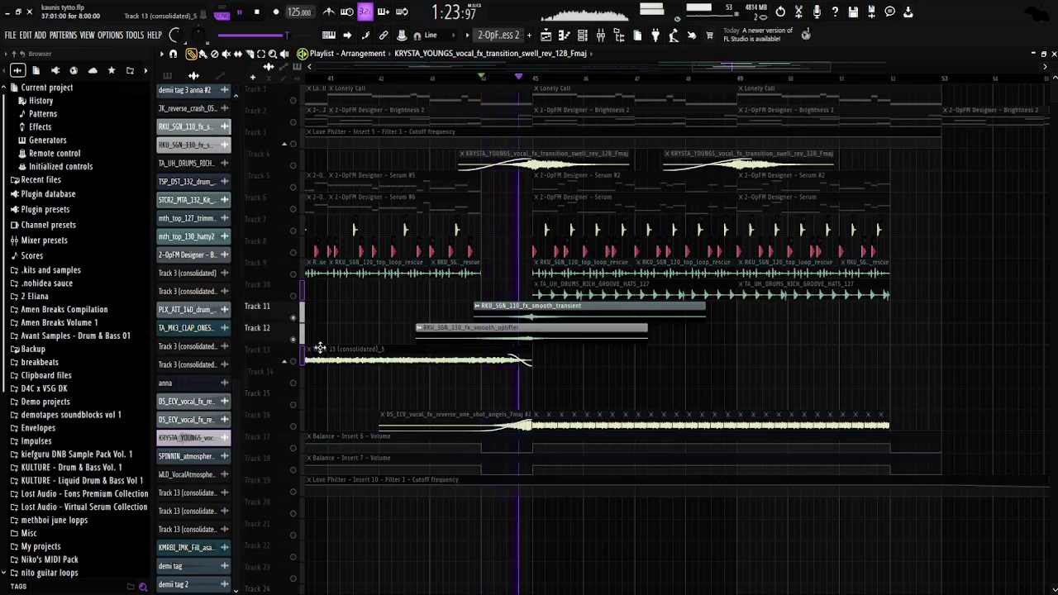
# Stop playback, isolate Track 16, and examine Insert 31 in the mixer for the TA_MK3_CLAP_ONESHOT_909 clap
pyautogui.press('space')
pyautogui.scroll(-5, 633, 389)
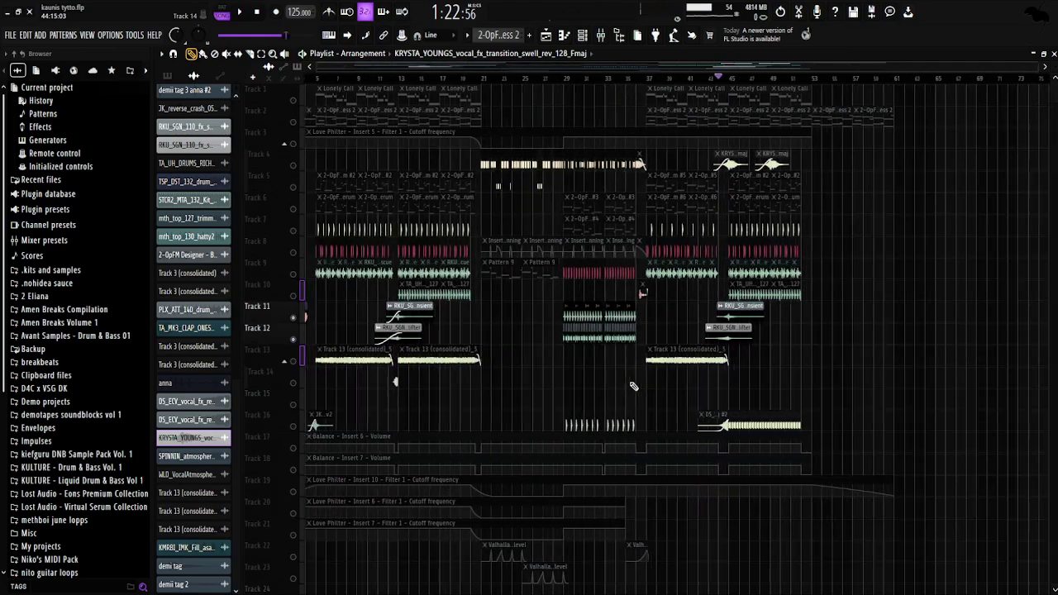
pyautogui.scroll(-1, 633, 387)
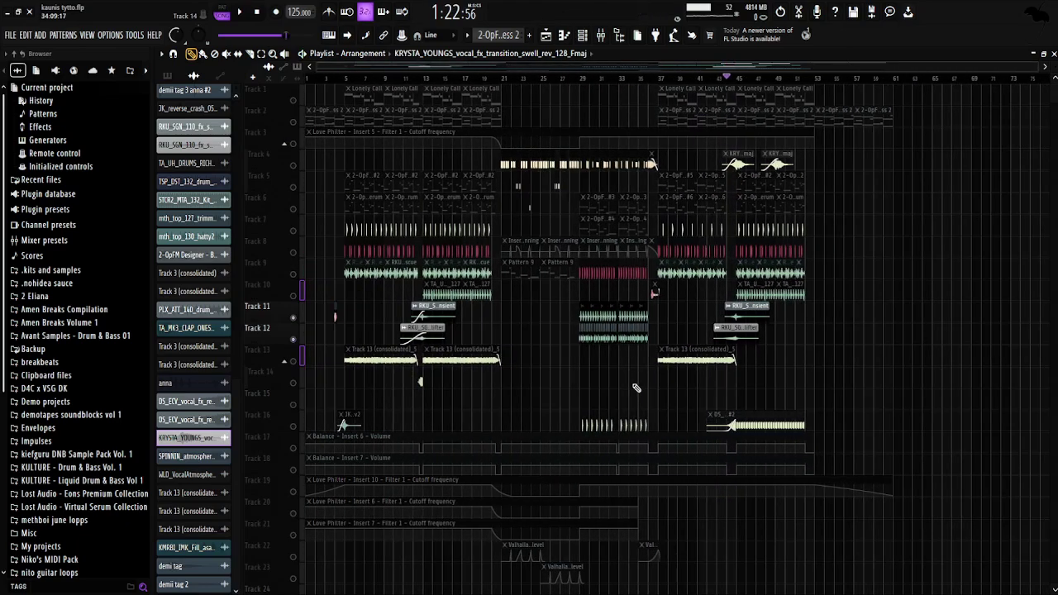
pyautogui.scroll(-4, 432, 349)
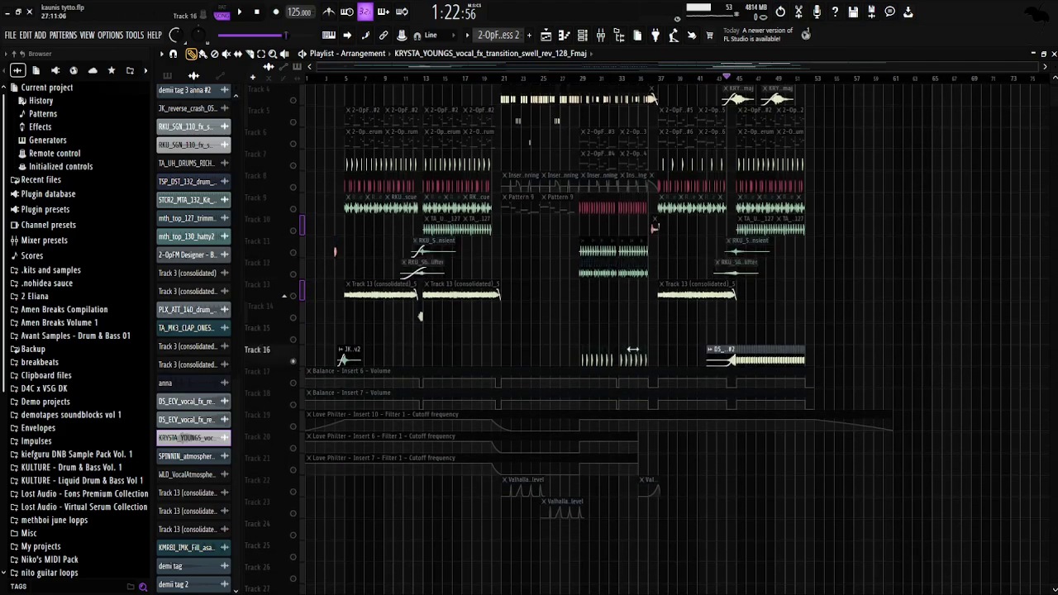
pyautogui.scroll(3, 535, 372)
pyautogui.scroll(3, 521, 369)
pyautogui.click(501, 360)
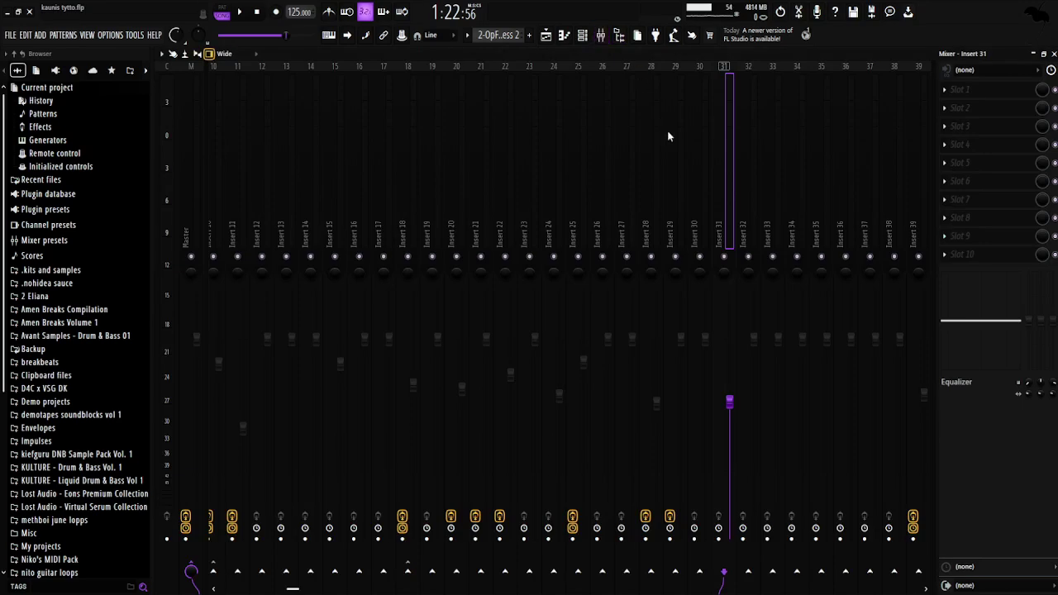
# Return to the playlist and audition the isolated Track 16 claps from bar 29
pyautogui.click(545, 35)
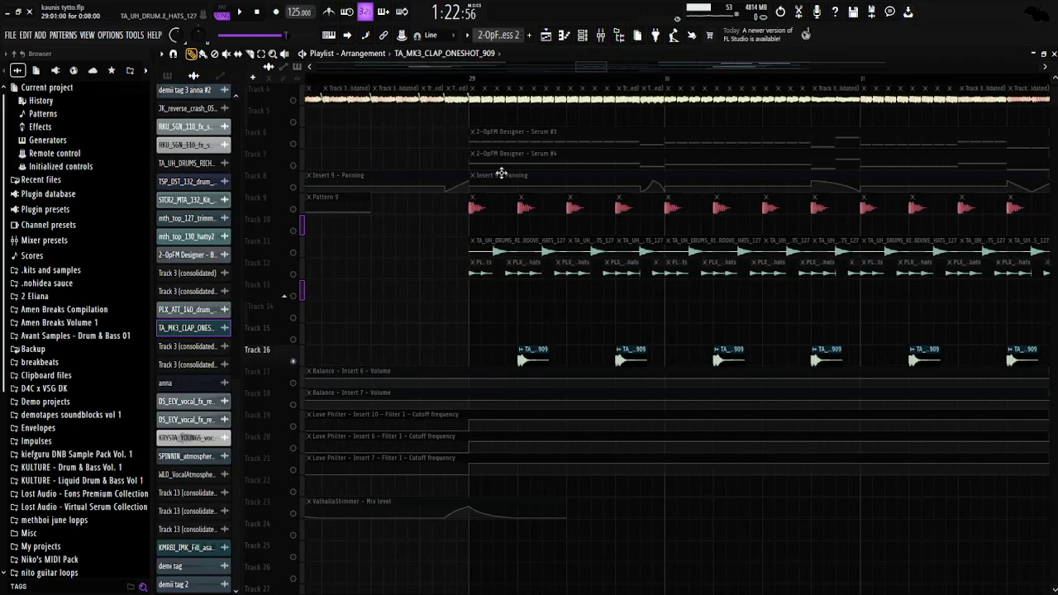
pyautogui.click(514, 77)
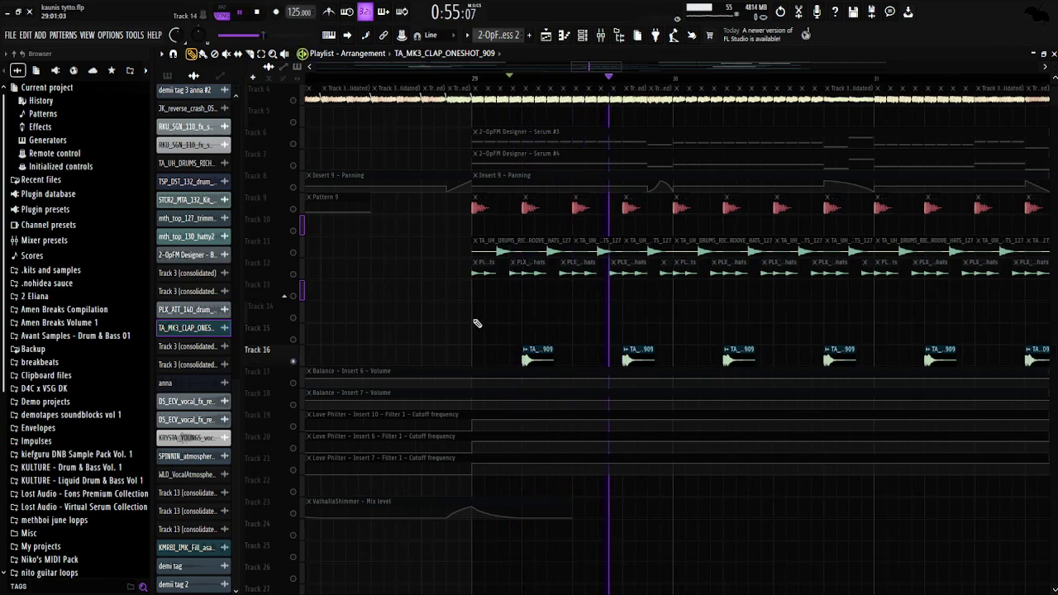
pyautogui.press('space')
# End the isolation of Track 16 so the other playlist tracks play again, and show the full arrangement
pyautogui.scroll(-4, 633, 330)
pyautogui.scroll(-8, 658, 320)
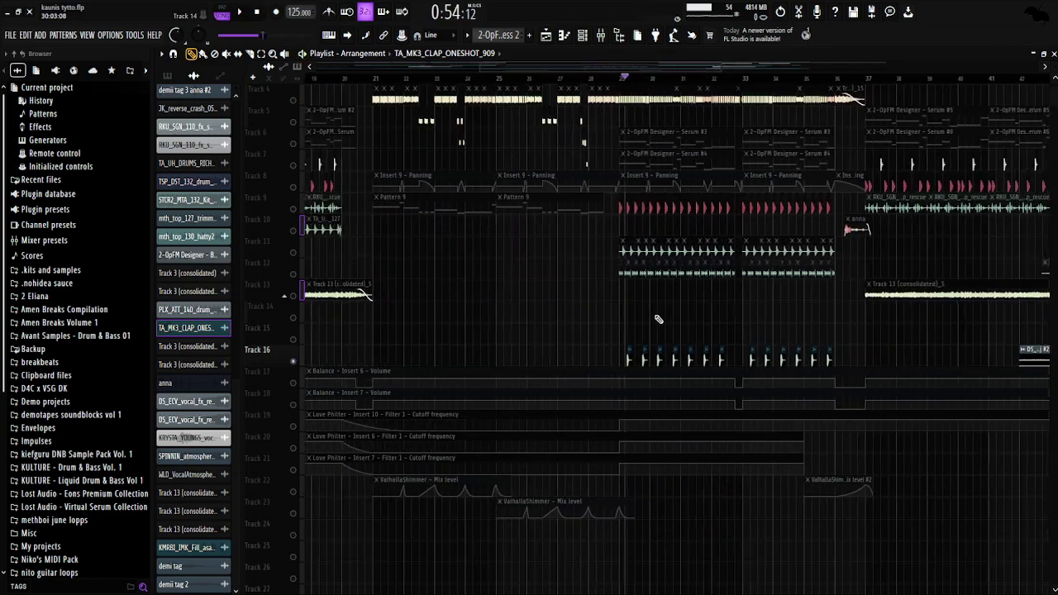
pyautogui.scroll(4, 341, 317)
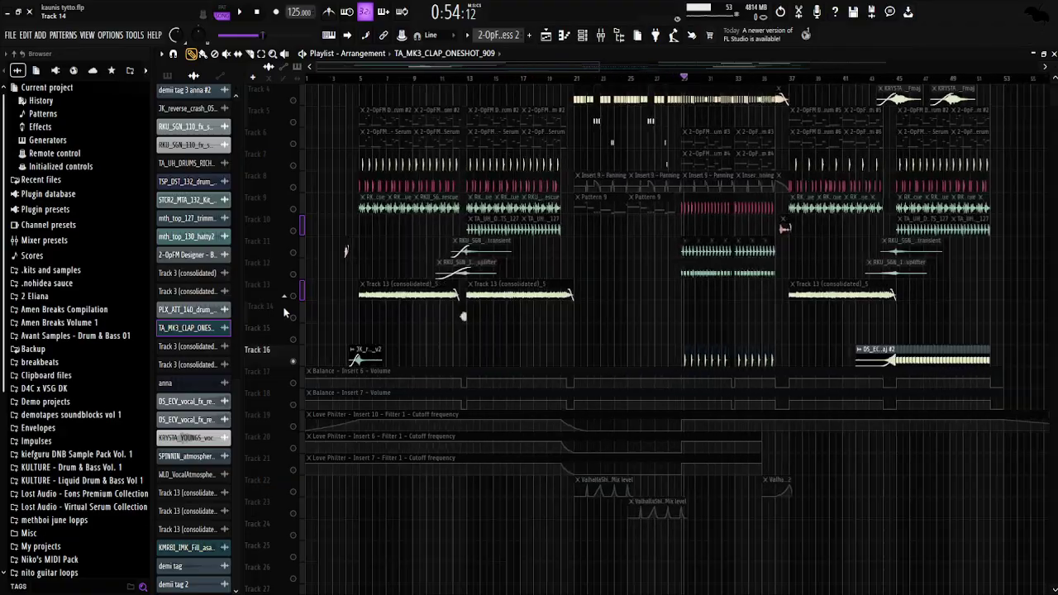
pyautogui.scroll(3, 378, 314)
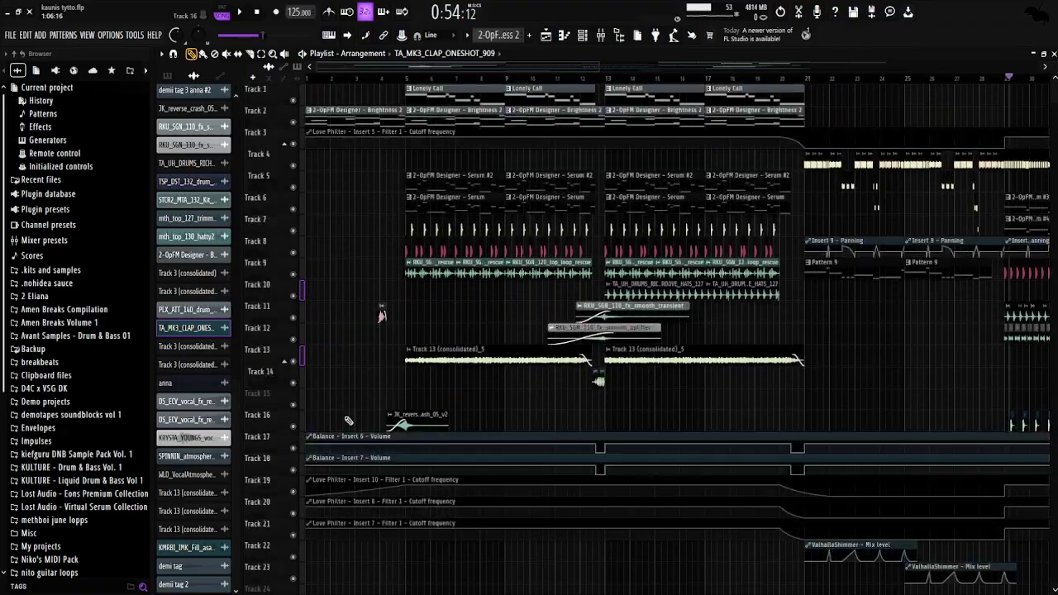
pyautogui.scroll(-5, 540, 400)
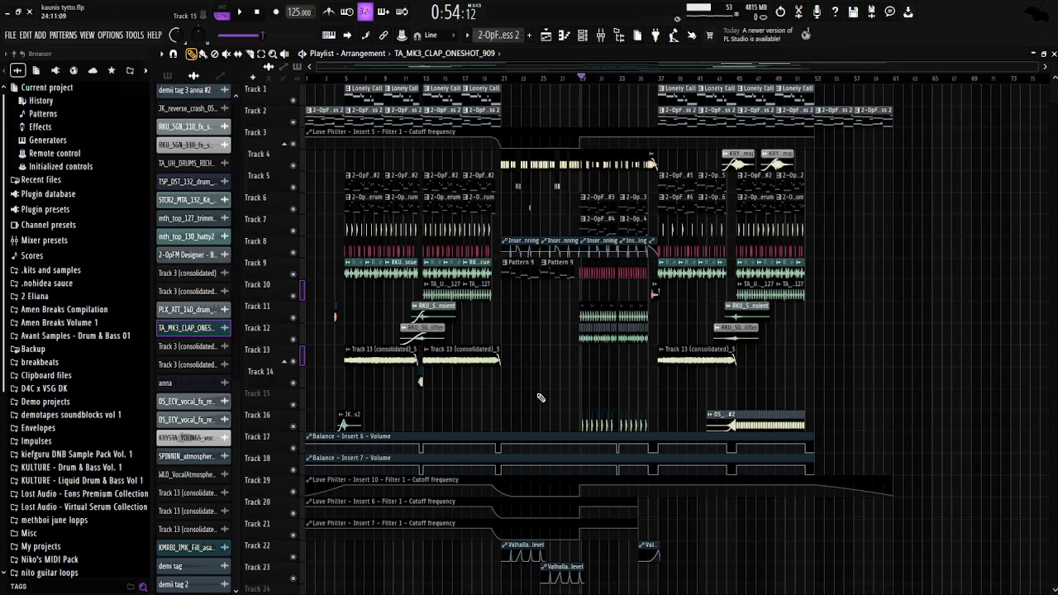